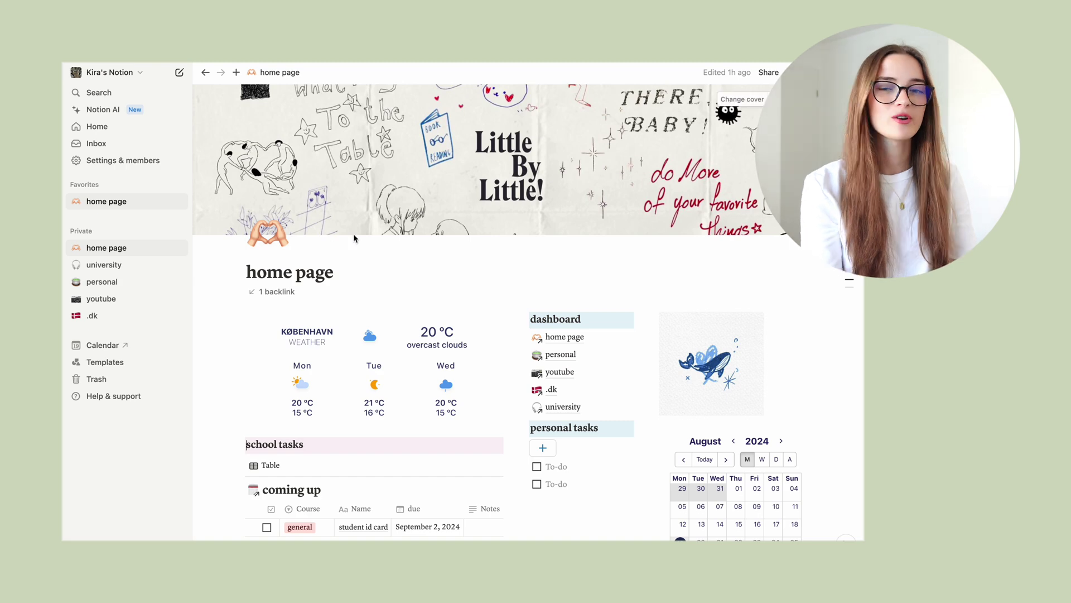
Add two more to-do items under personal tasks, one created with /tod
scroll(353, 233, down, 3)
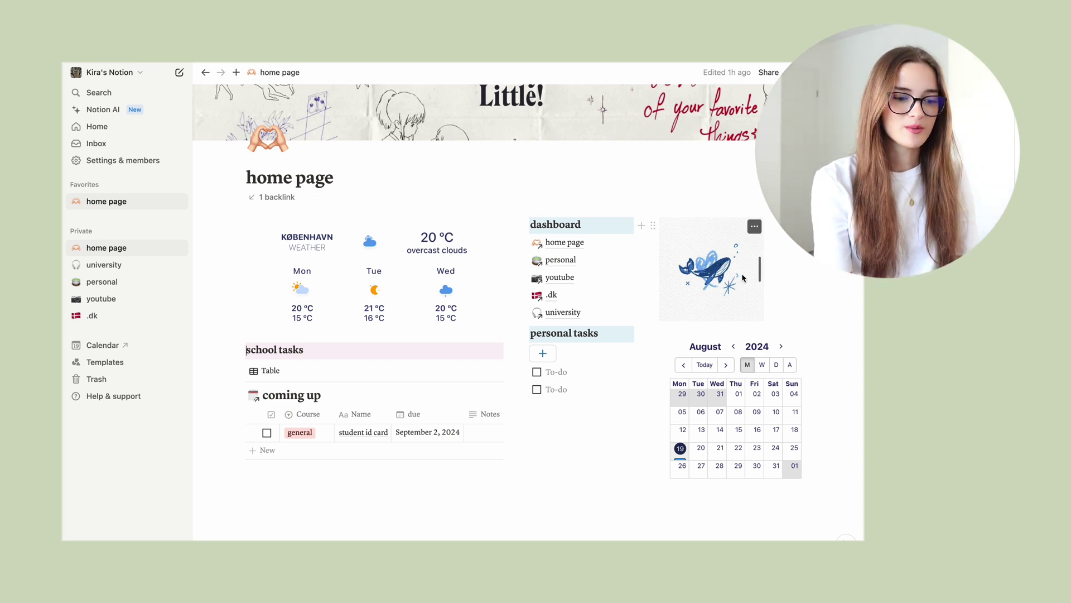
scroll(792, 290, down, 2)
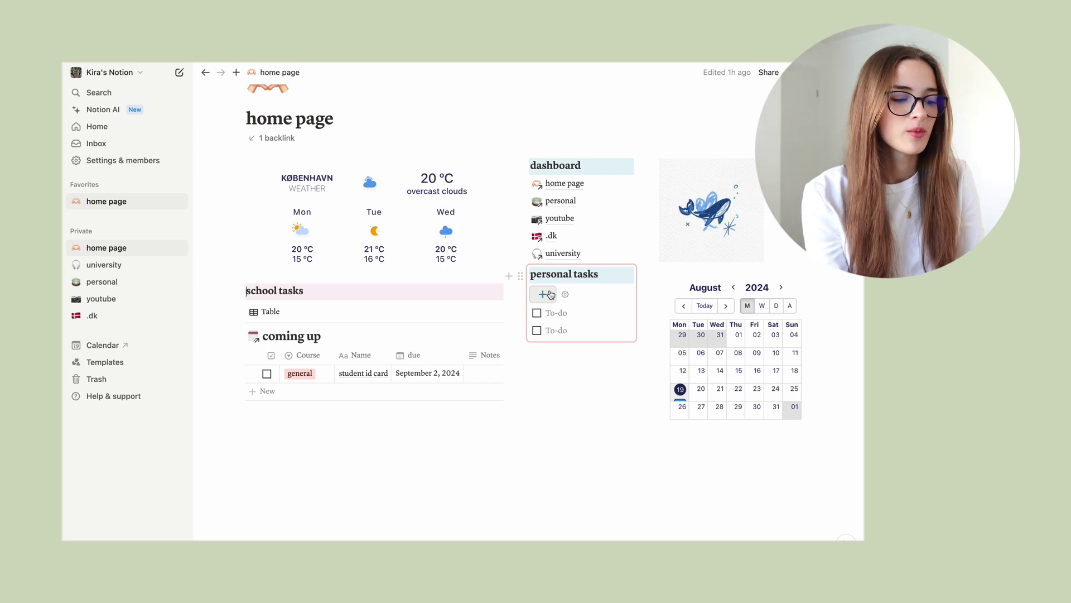
click(550, 294)
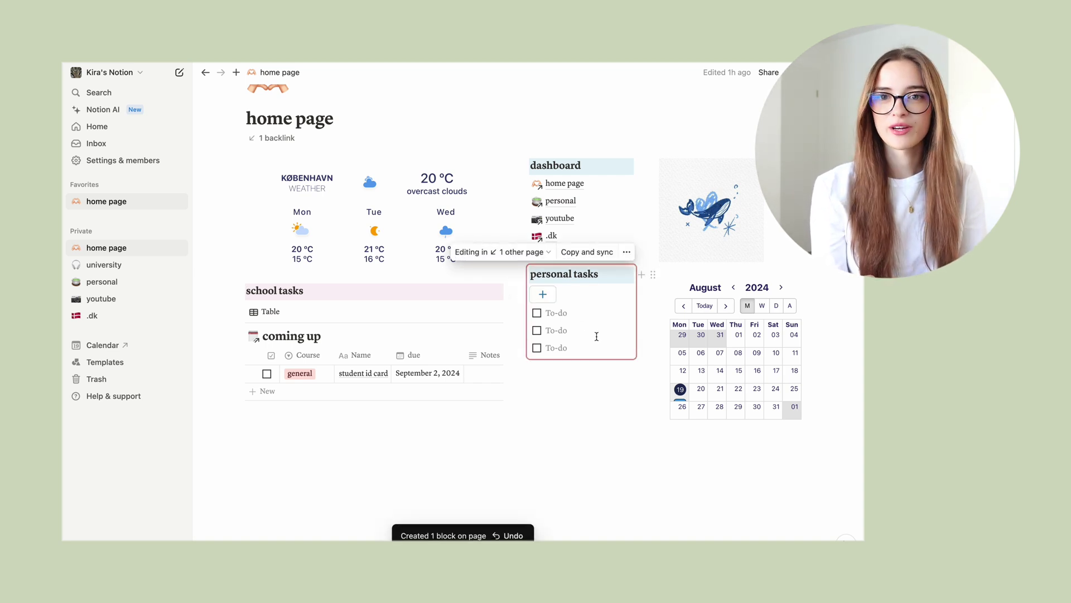
click(574, 371)
text(/tod)
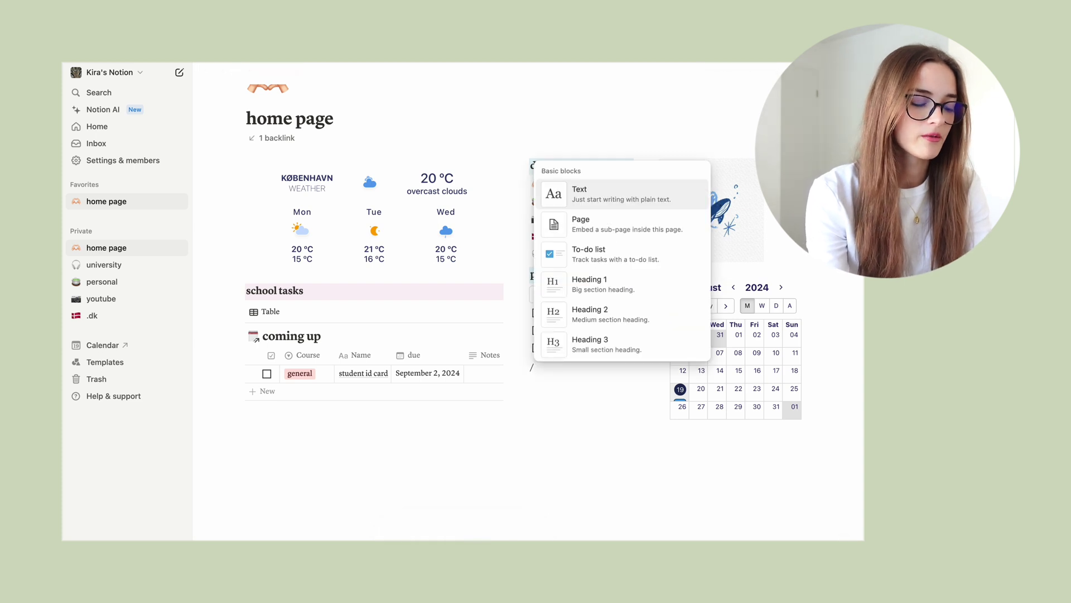
click(583, 255)
Add another to-do, then start a new block below the list and scroll the slash menu to Button
click(542, 294)
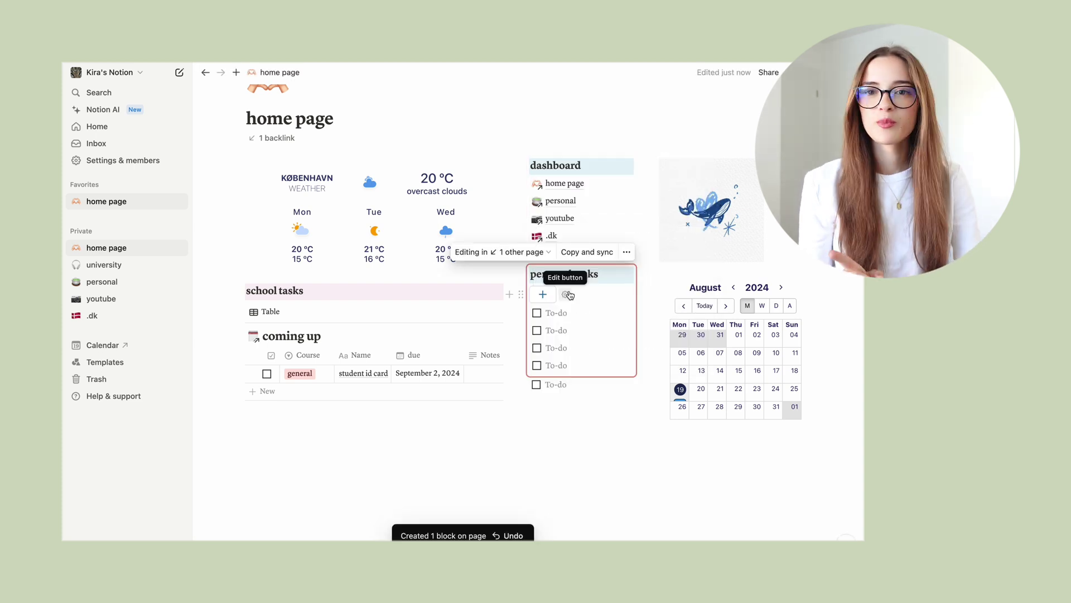
click(567, 407)
text(/)
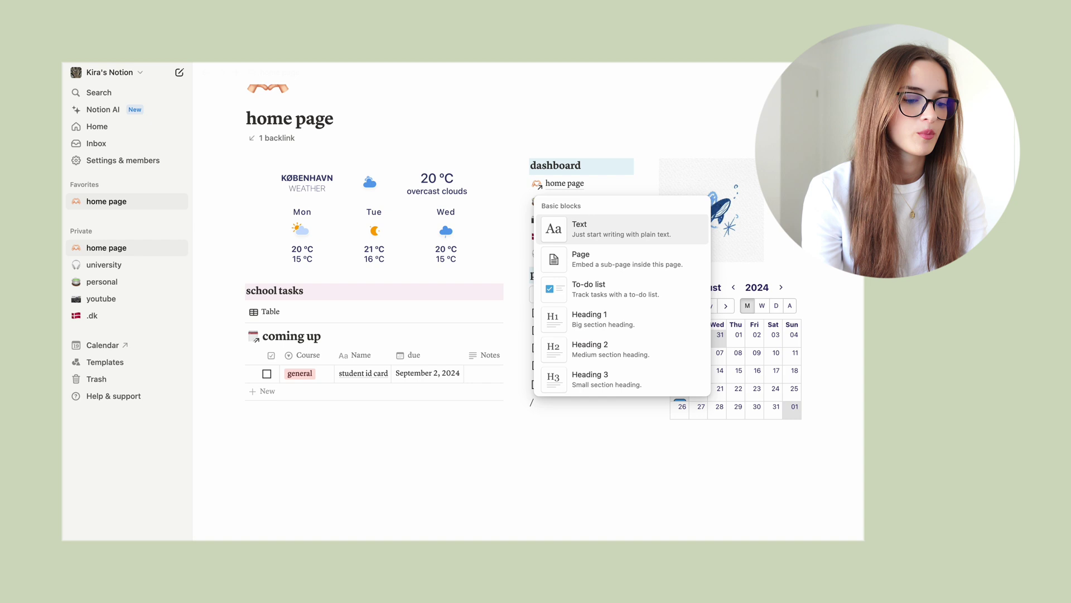
scroll(563, 331, down, 3)
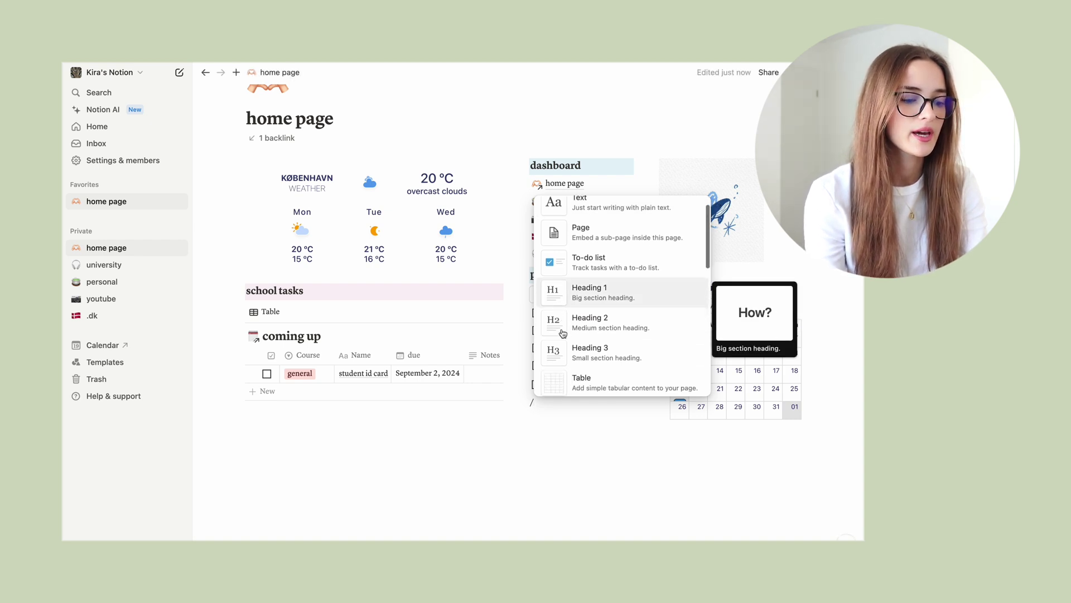
scroll(563, 332, down, 10)
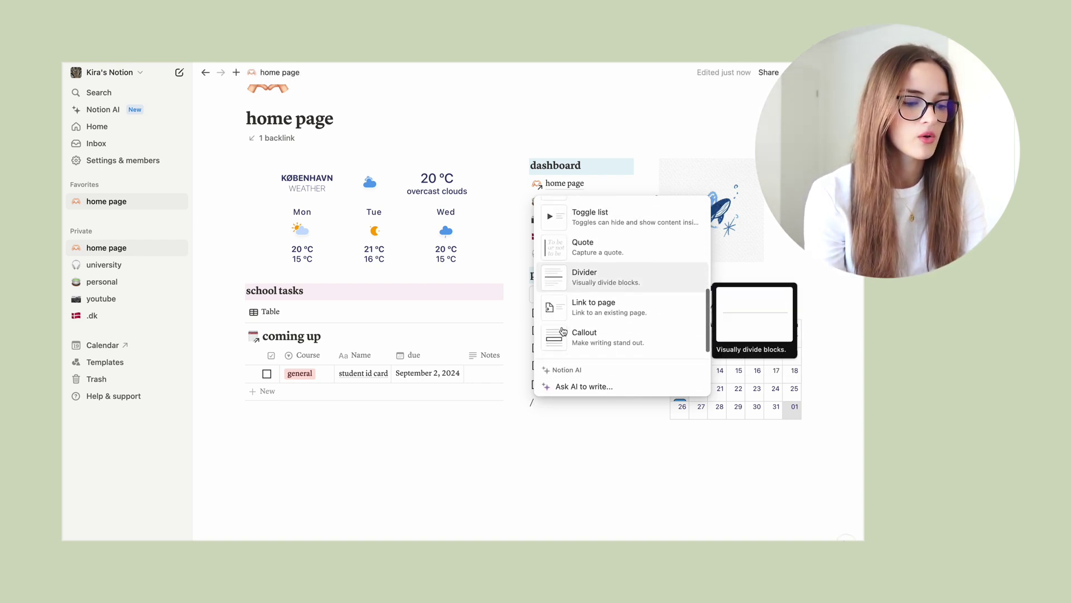
scroll(563, 331, down, 10)
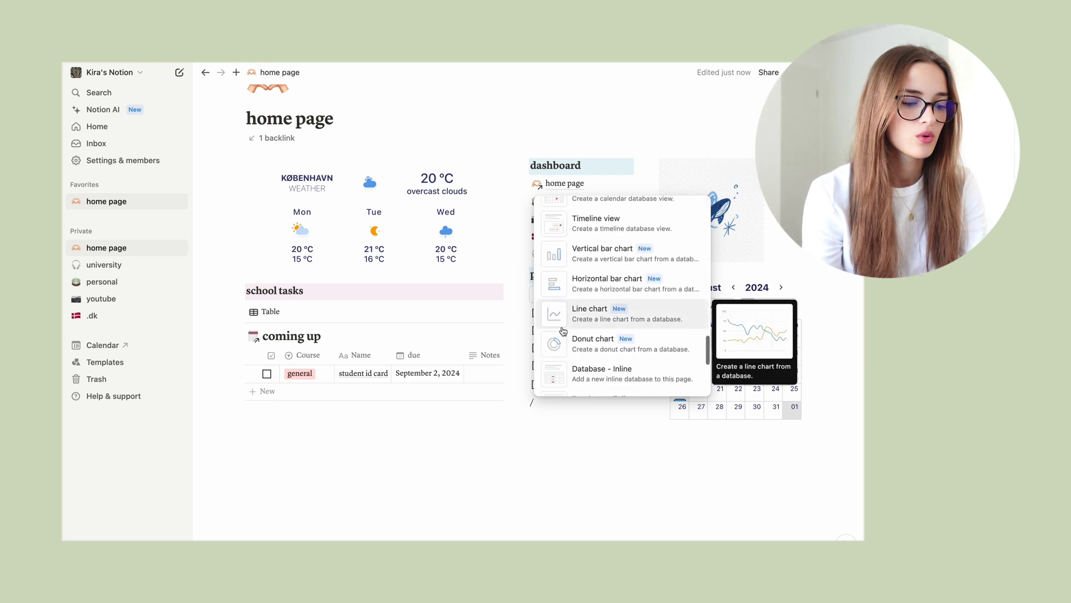
scroll(563, 331, down, 5)
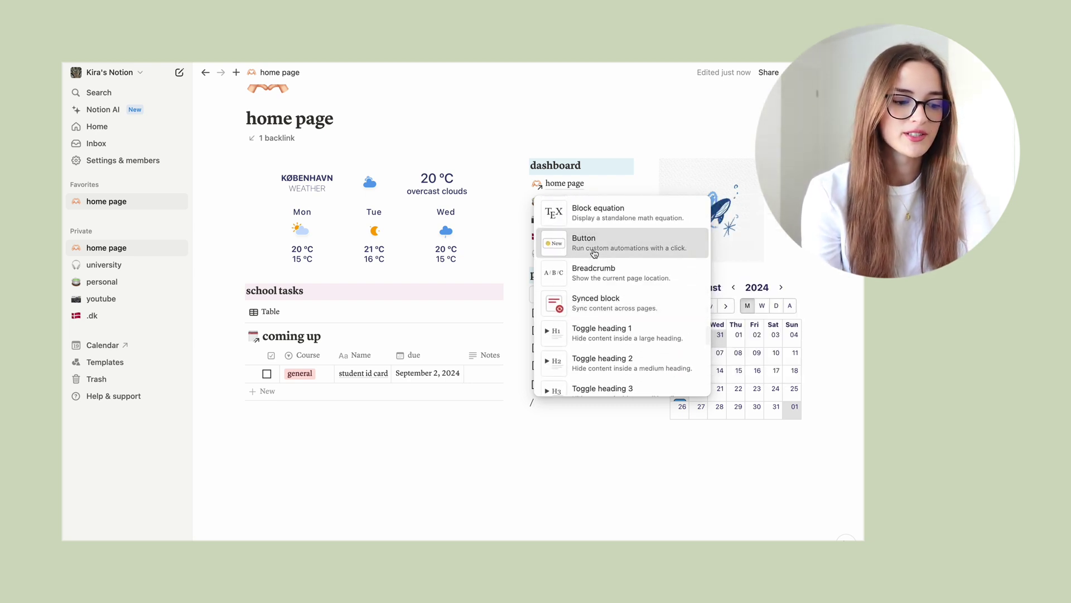
Insert a 'New button' block below the five to-dos, leaving its actions unset
click(593, 262)
click(561, 534)
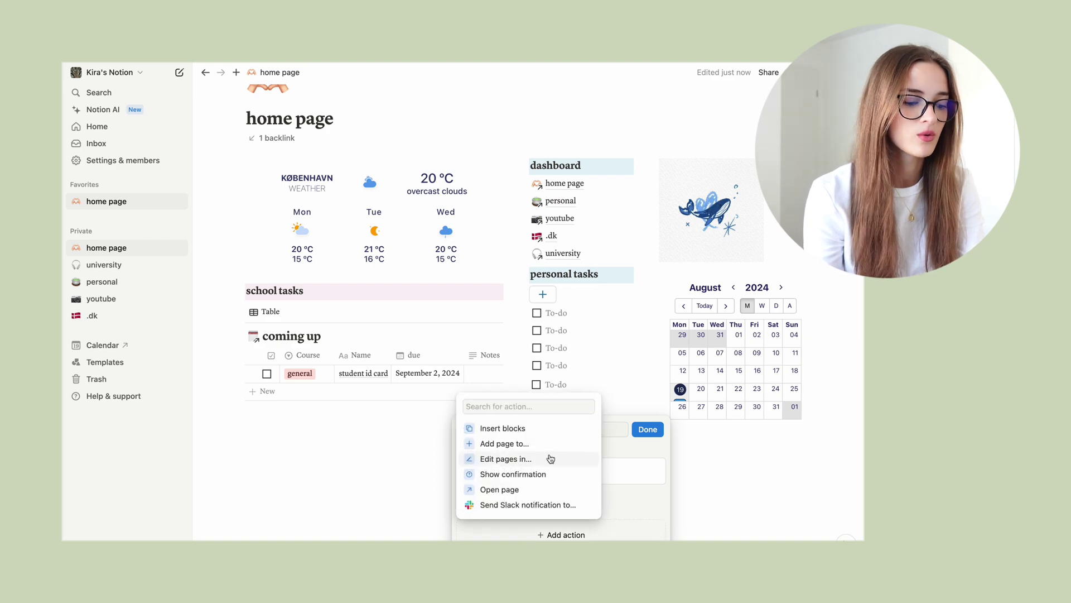
click(701, 456)
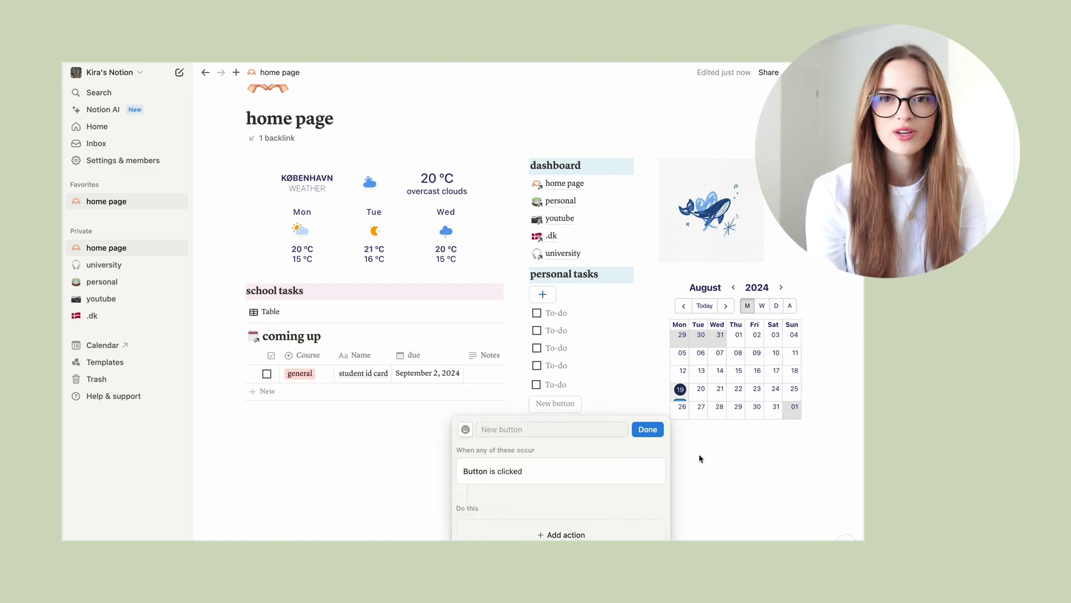
click(701, 456)
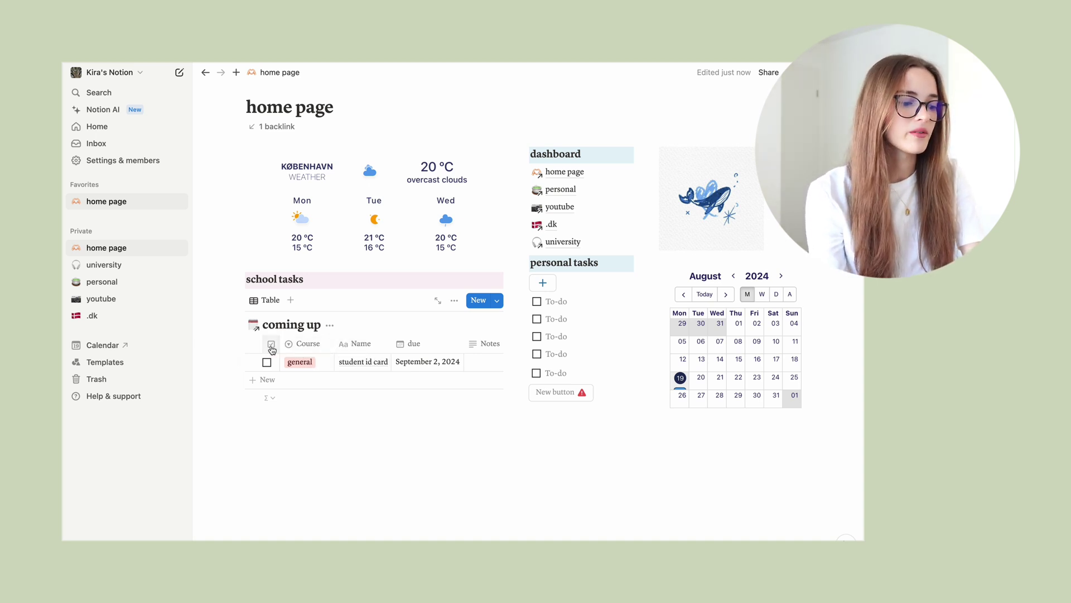
click(267, 362)
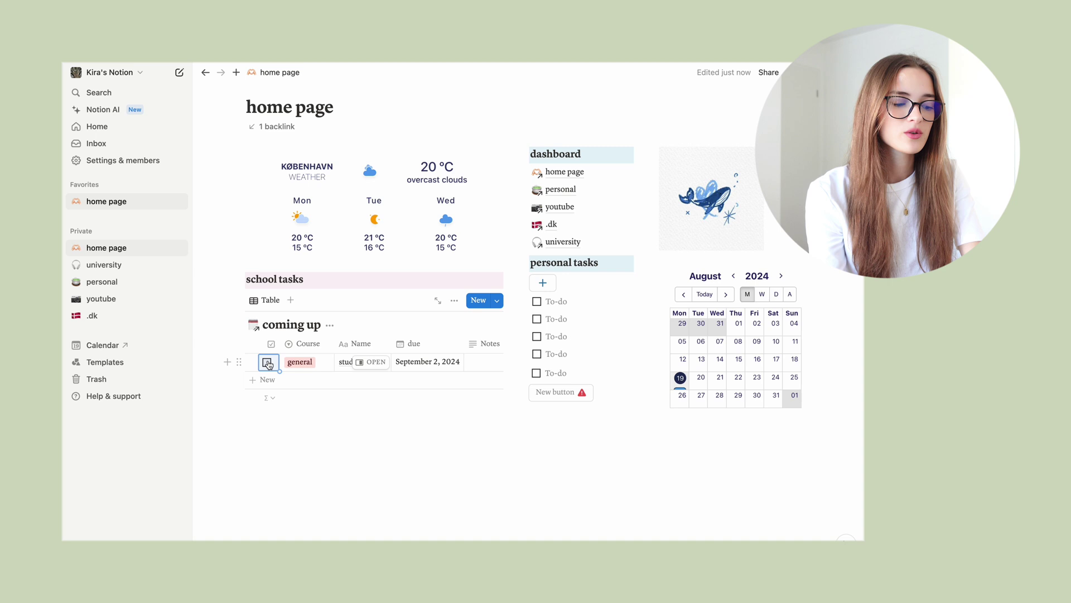
click(304, 362)
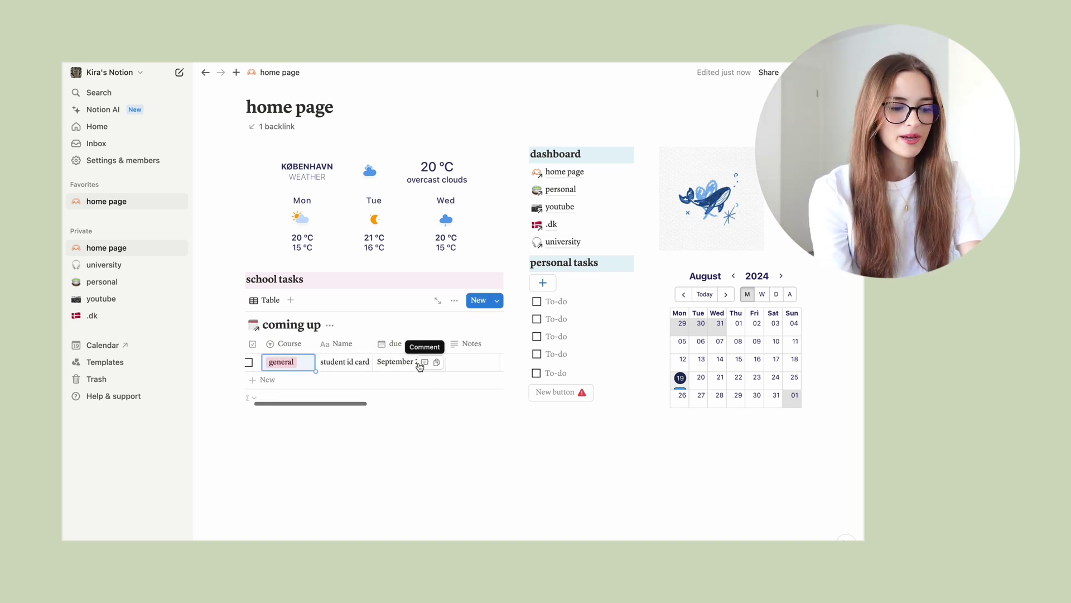
scroll(419, 364, right, 5)
scroll(373, 366, right, 3)
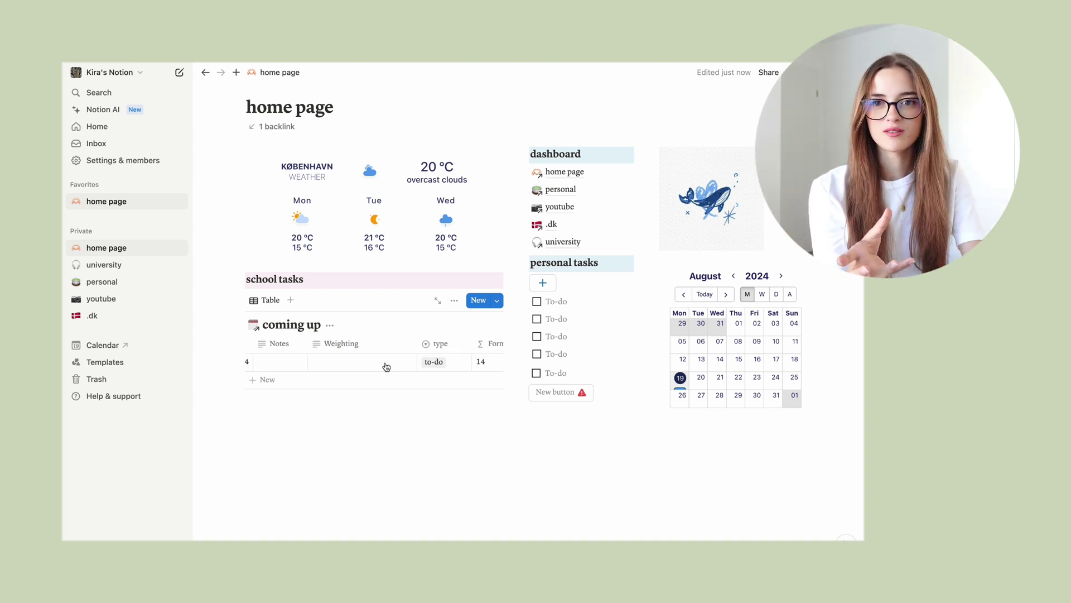
scroll(386, 366, right, 5)
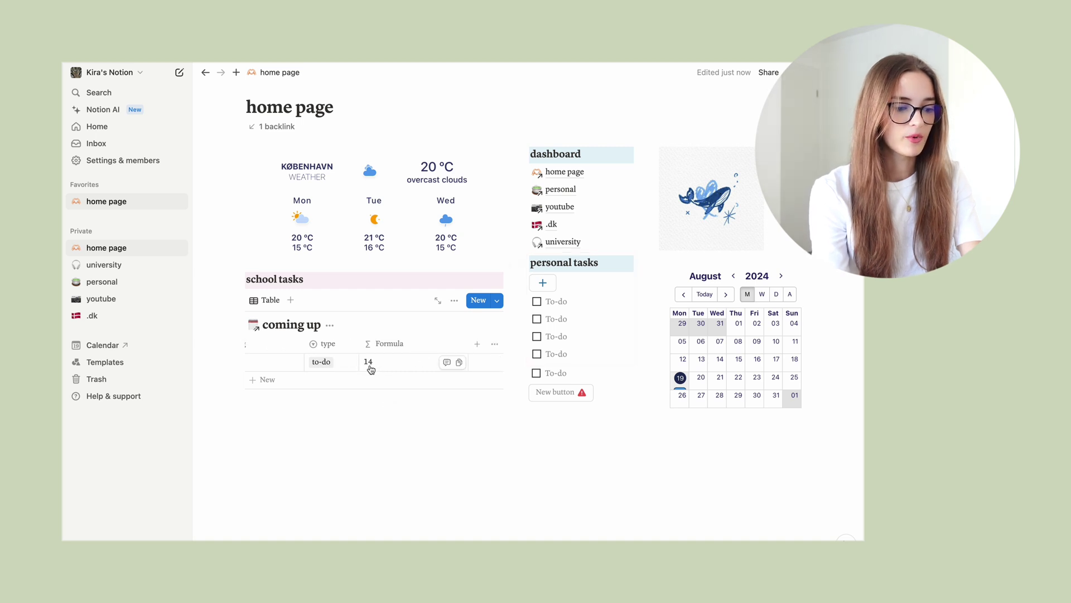
click(399, 361)
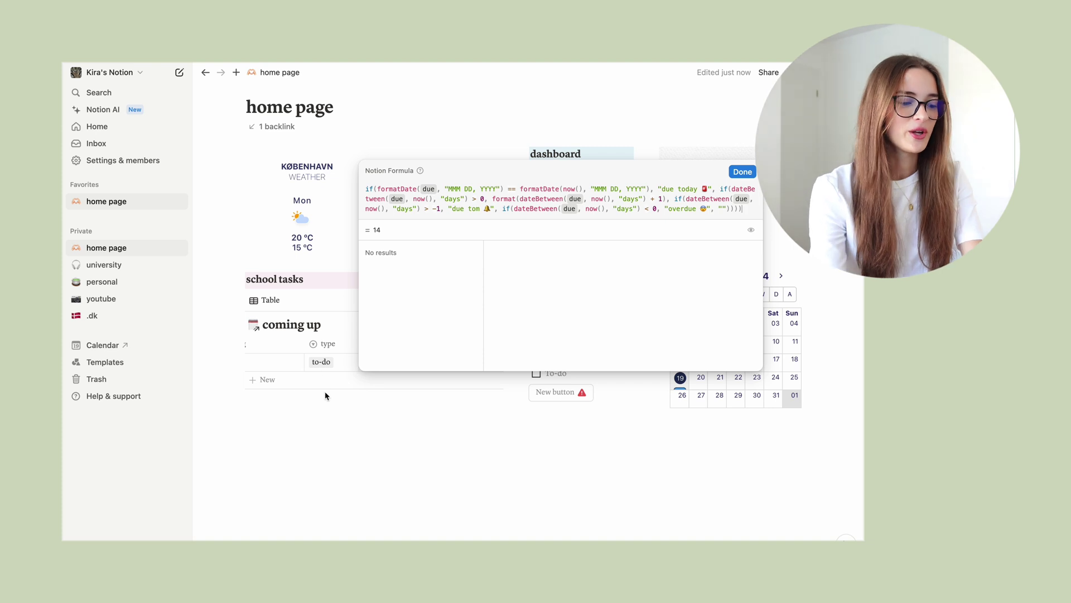
key(Escape)
scroll(342, 371, left, 5)
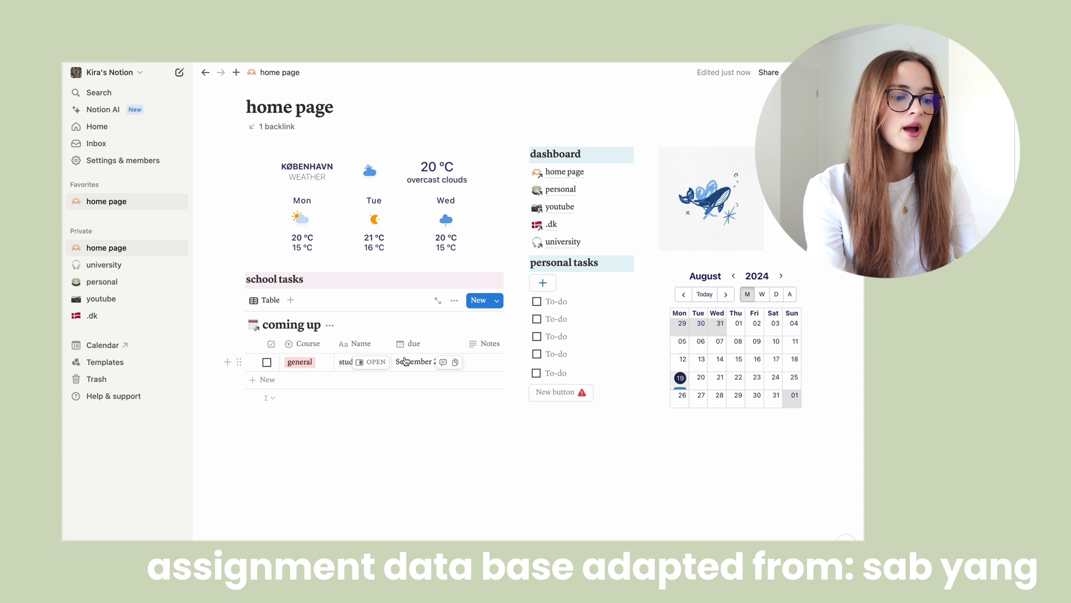
Change the student id card task's due date to August 20, 2024
click(427, 362)
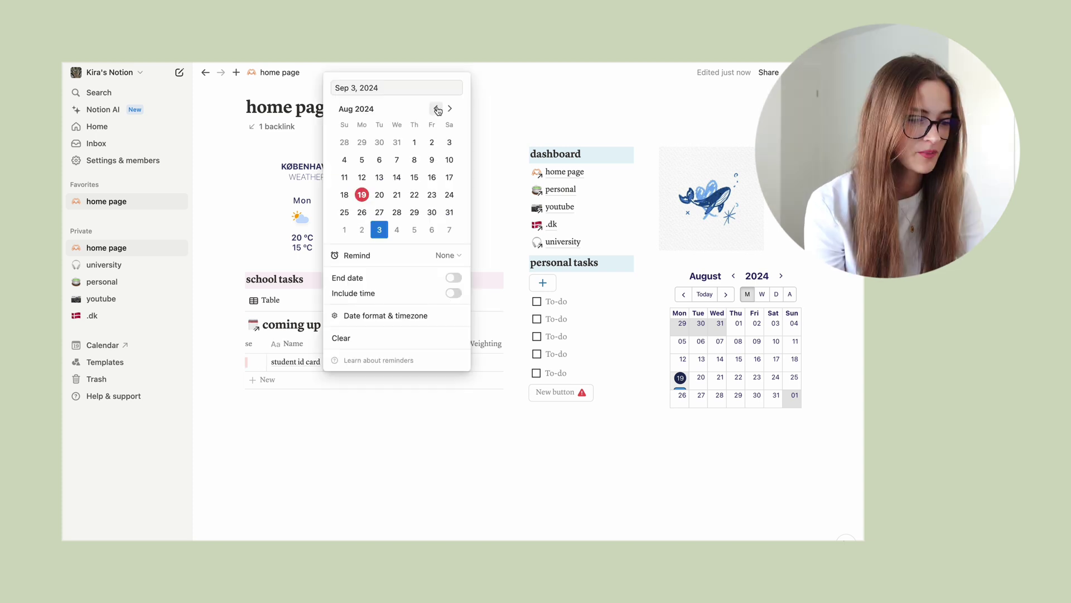
click(379, 194)
click(416, 391)
scroll(416, 392, right, 5)
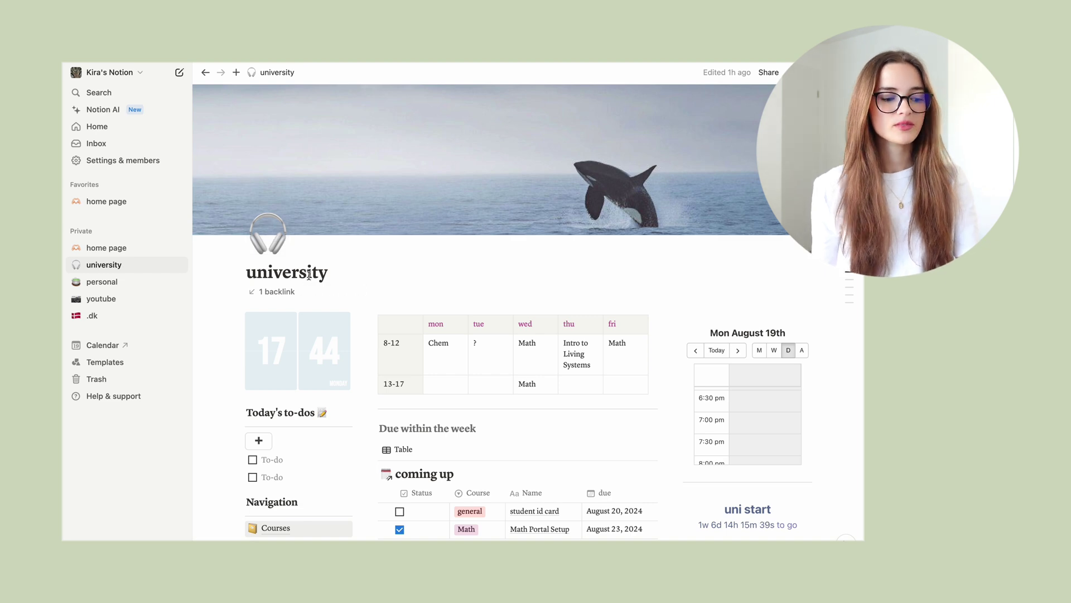
scroll(309, 275, down, 1)
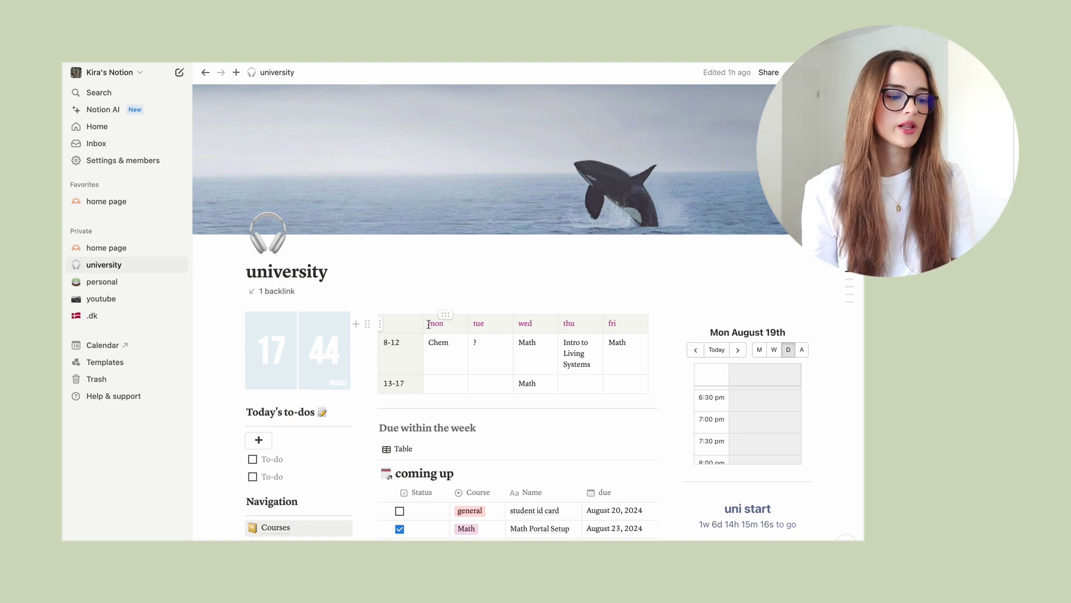
scroll(476, 276, down, 1)
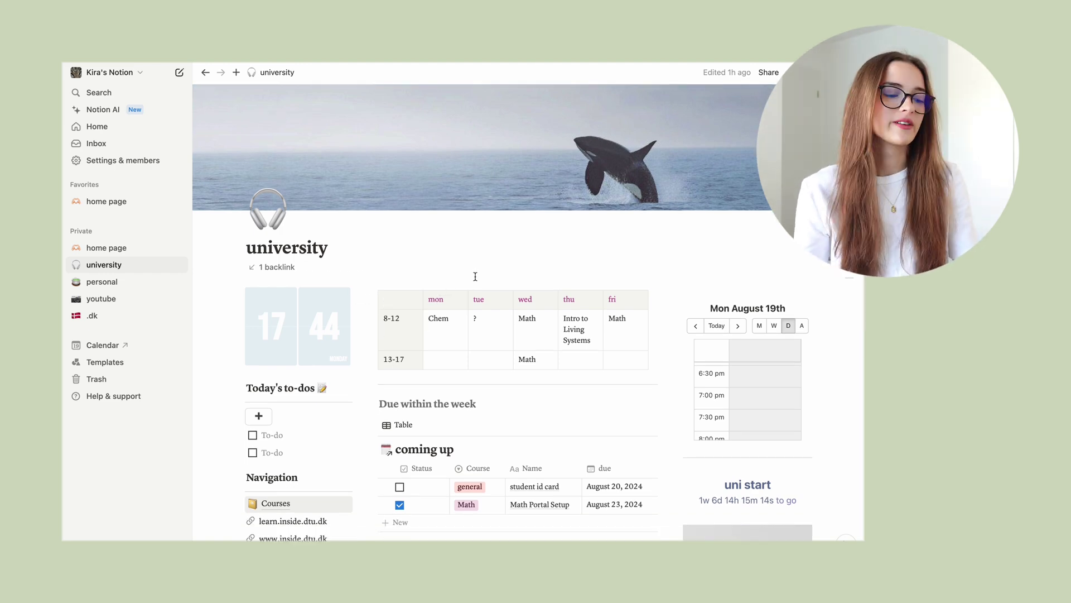
scroll(496, 288, down, 1)
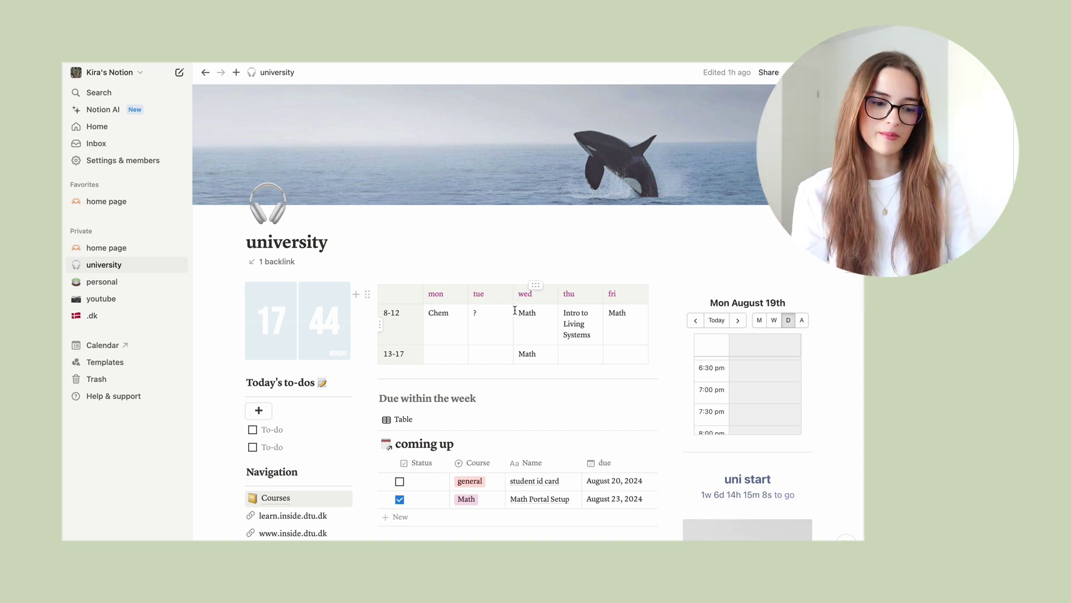
scroll(739, 398, down, 1)
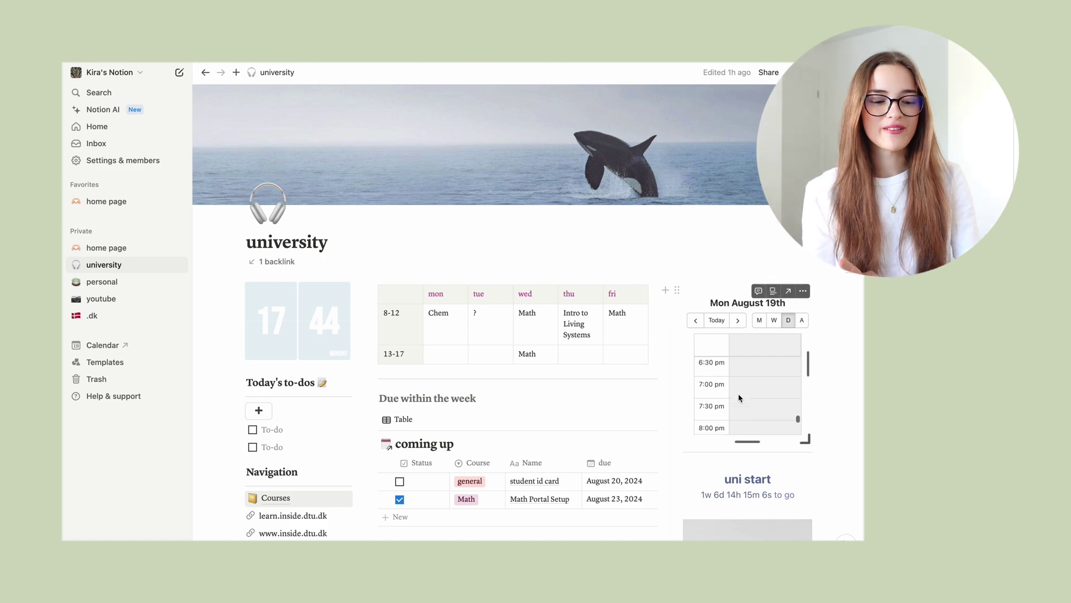
scroll(739, 398, down, 2)
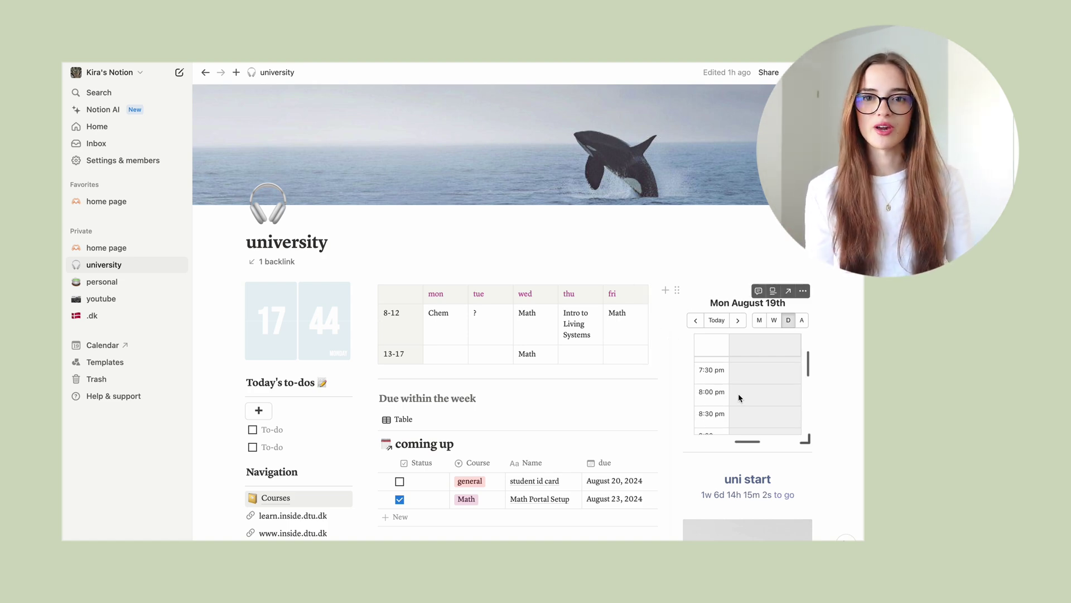
scroll(741, 390, up, 5)
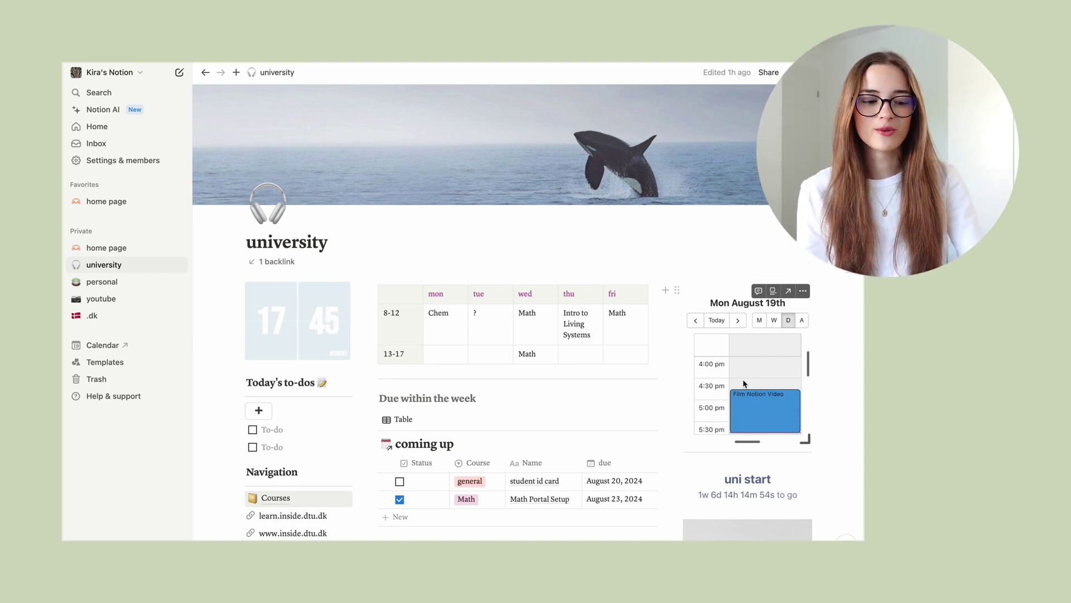
scroll(745, 384, down, 1)
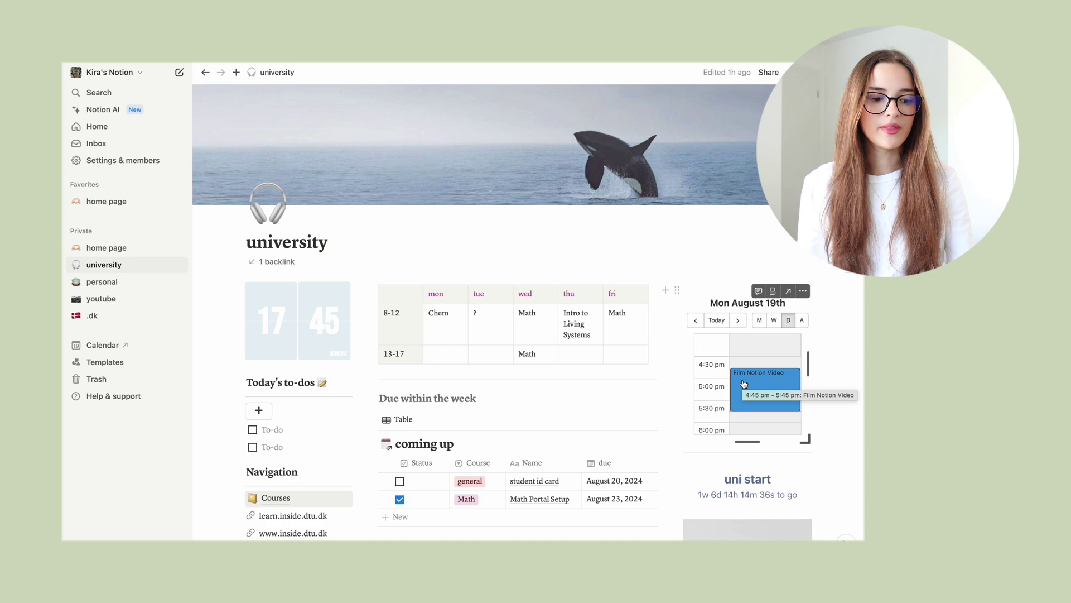
scroll(742, 391, down, 3)
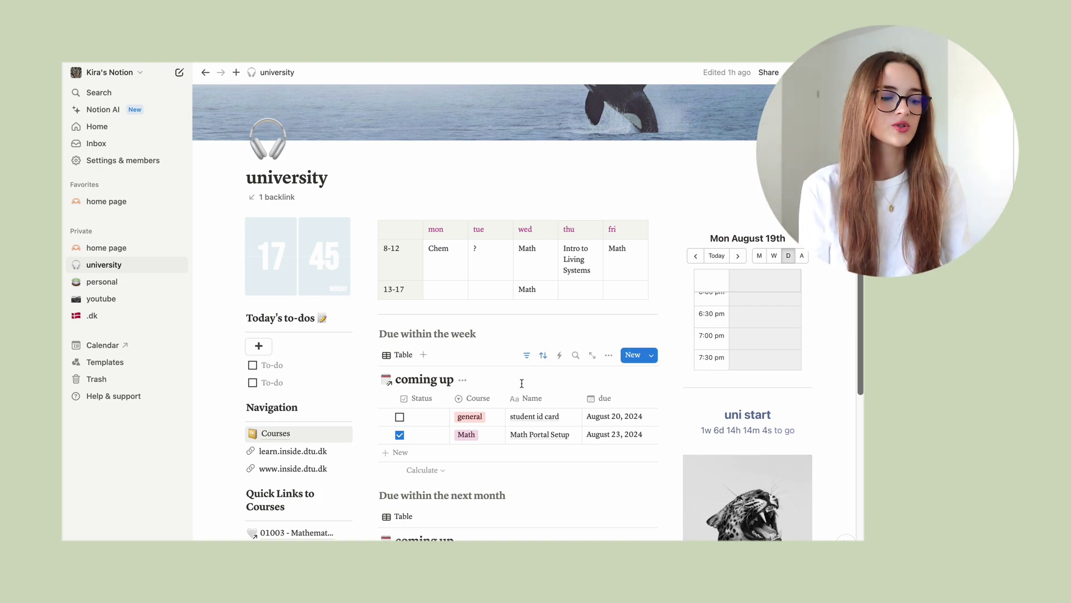
Add a third empty checkbox under Today's to-dos on the university page
scroll(509, 350, down, 1)
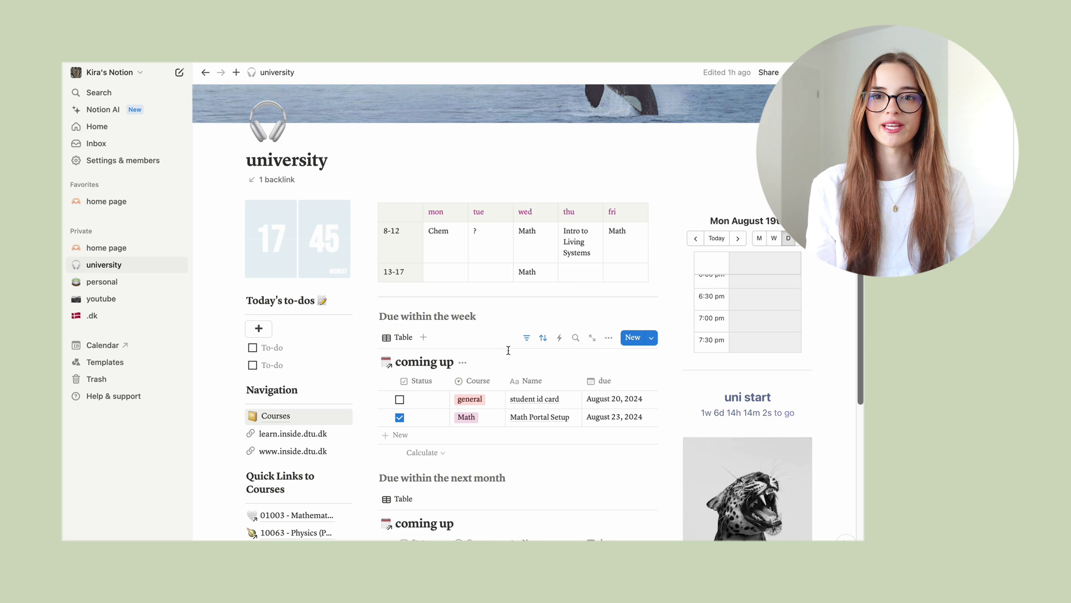
scroll(508, 350, down, 5)
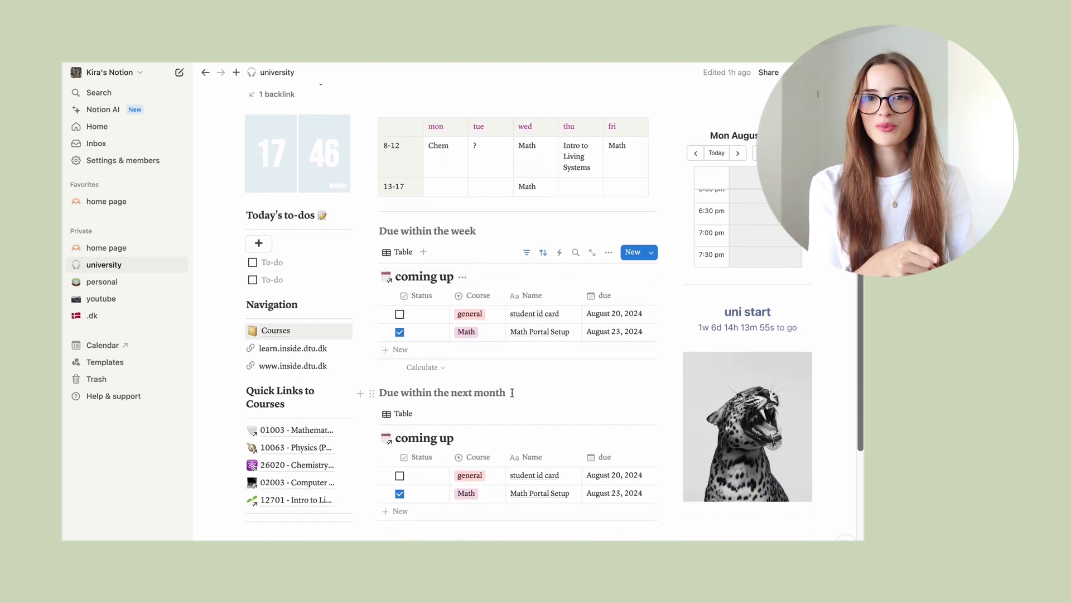
scroll(512, 393, down, 1)
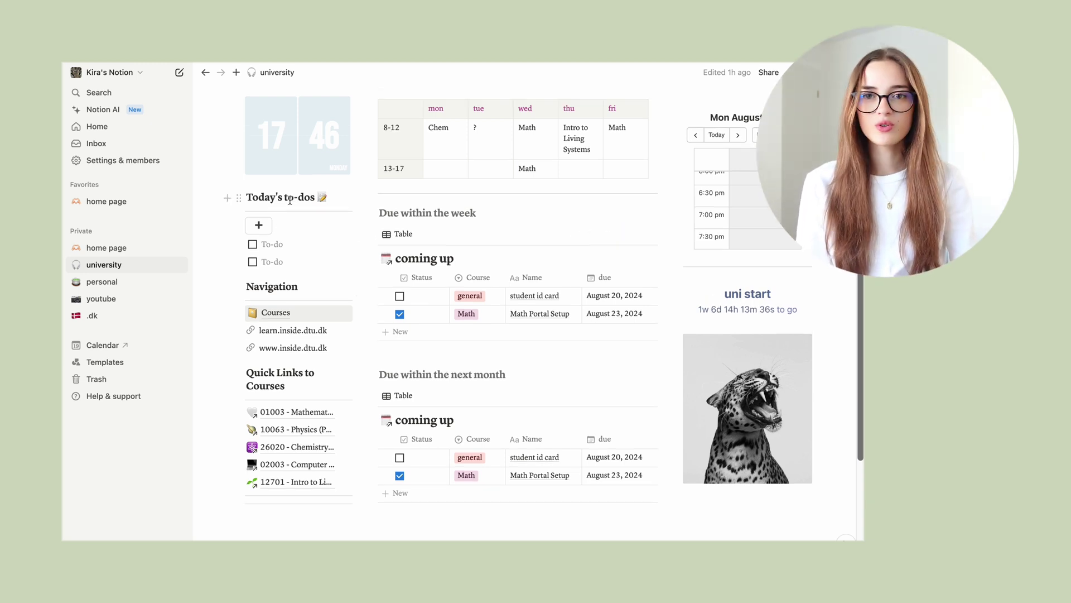
click(254, 225)
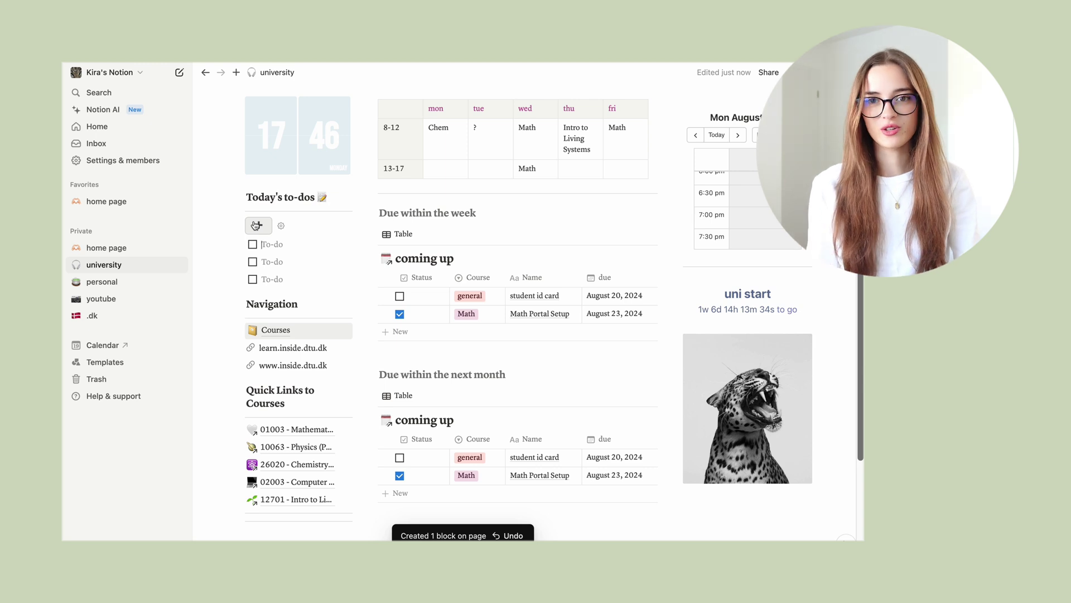
scroll(256, 225, up, 2)
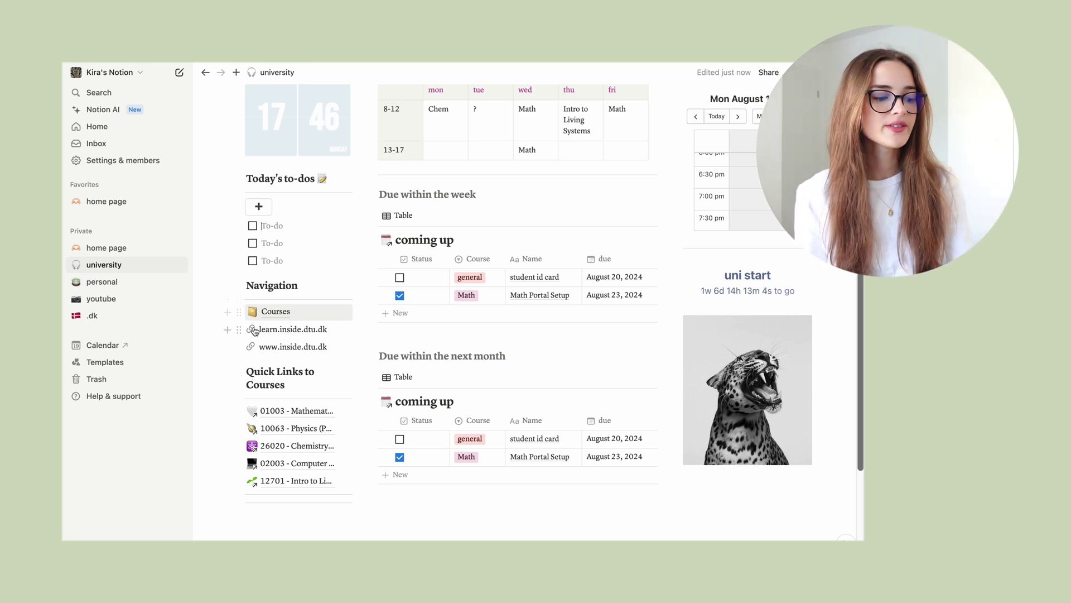
mouse_move(248, 335)
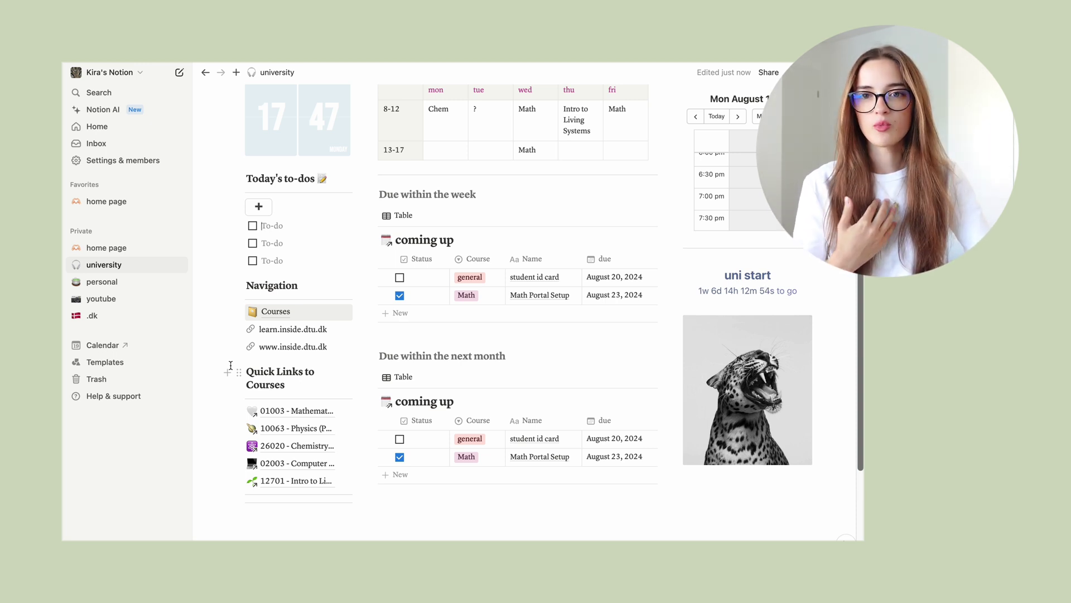
scroll(230, 365, down, 1)
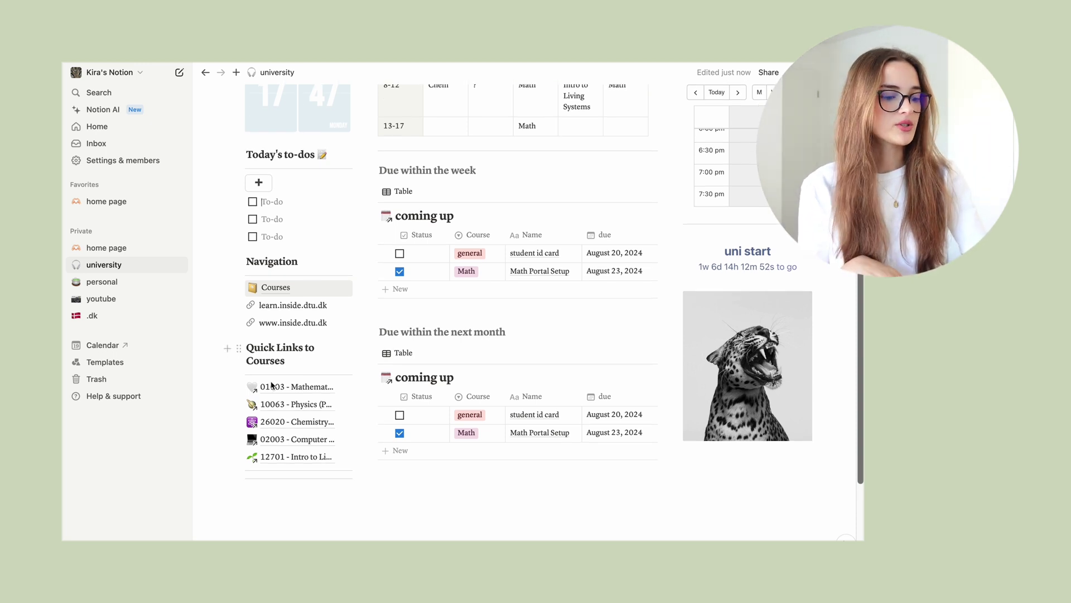
mouse_move(277, 403)
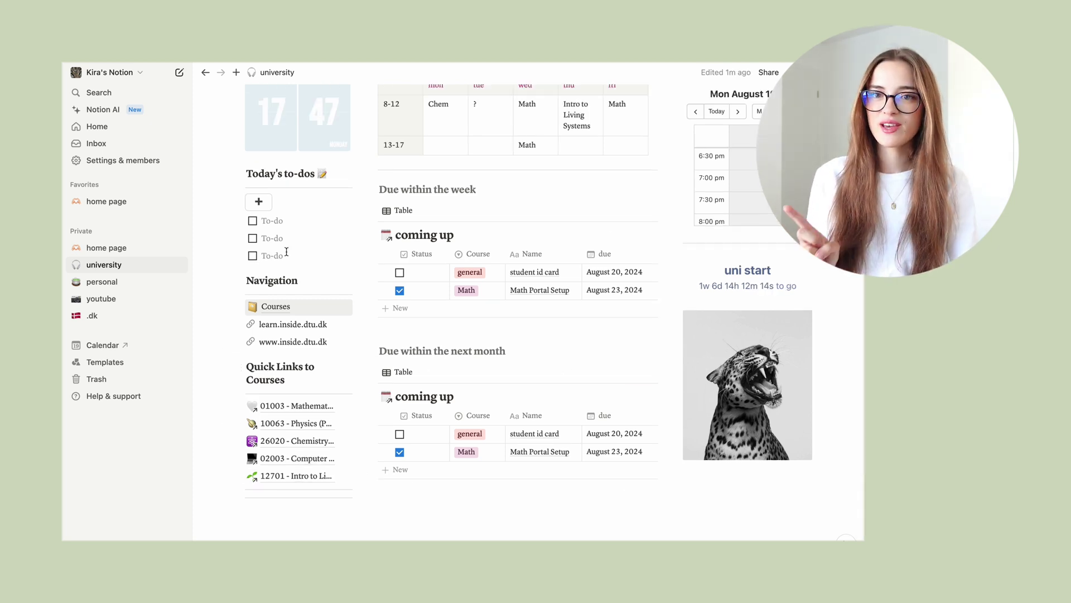
mouse_move(252, 308)
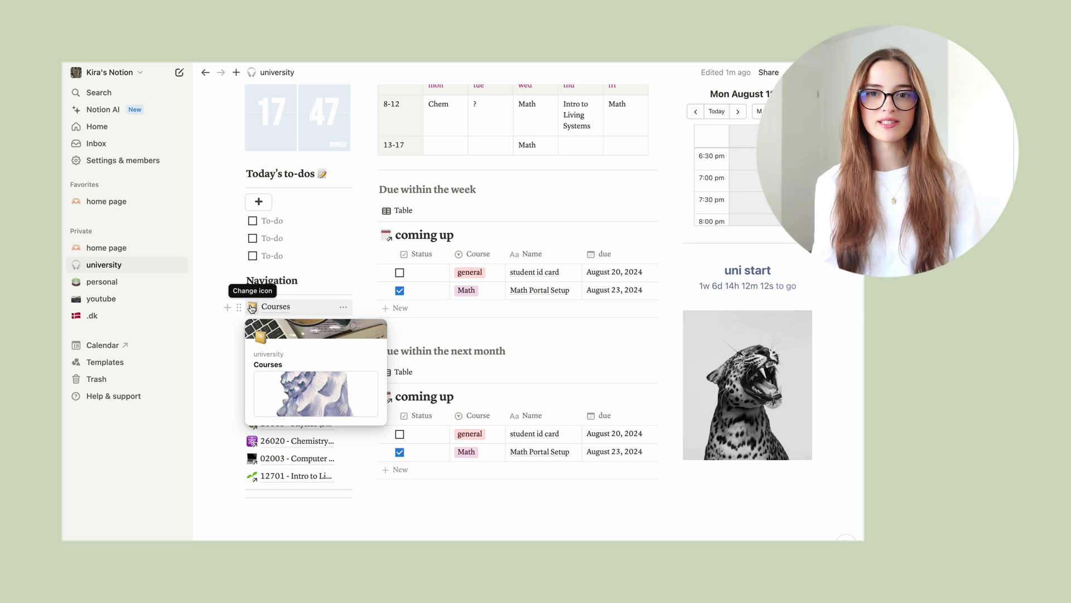
click(282, 308)
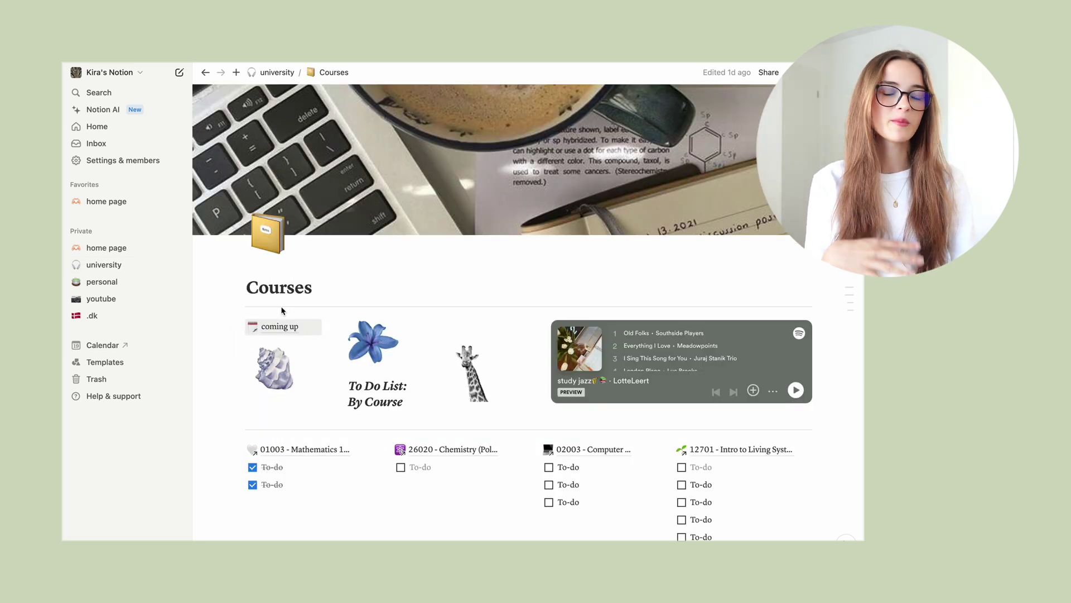
scroll(334, 312, down, 1)
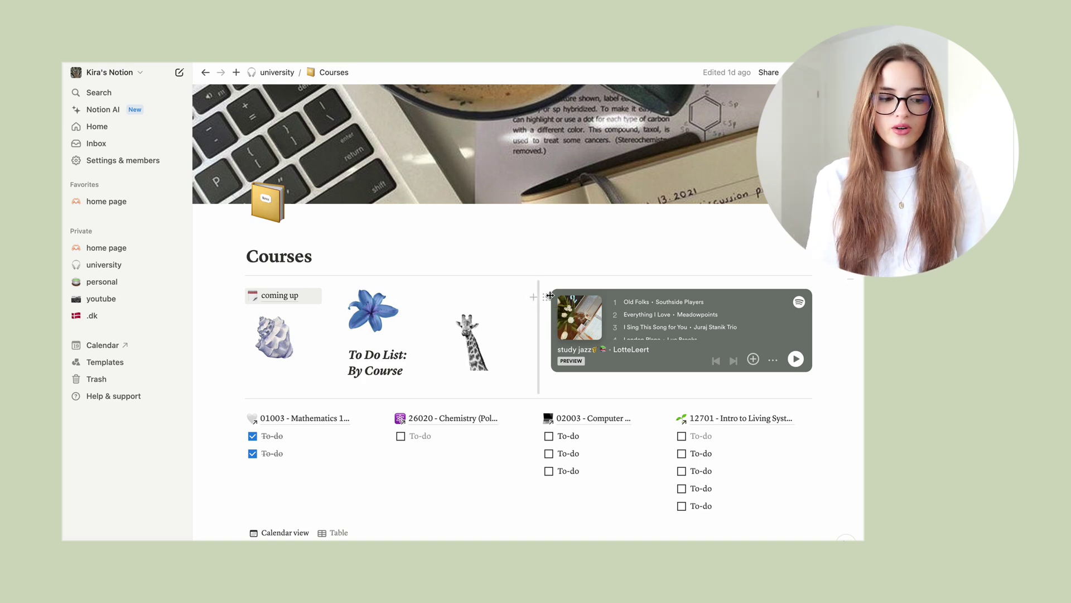
mouse_move(602, 342)
scroll(669, 336, down, 1)
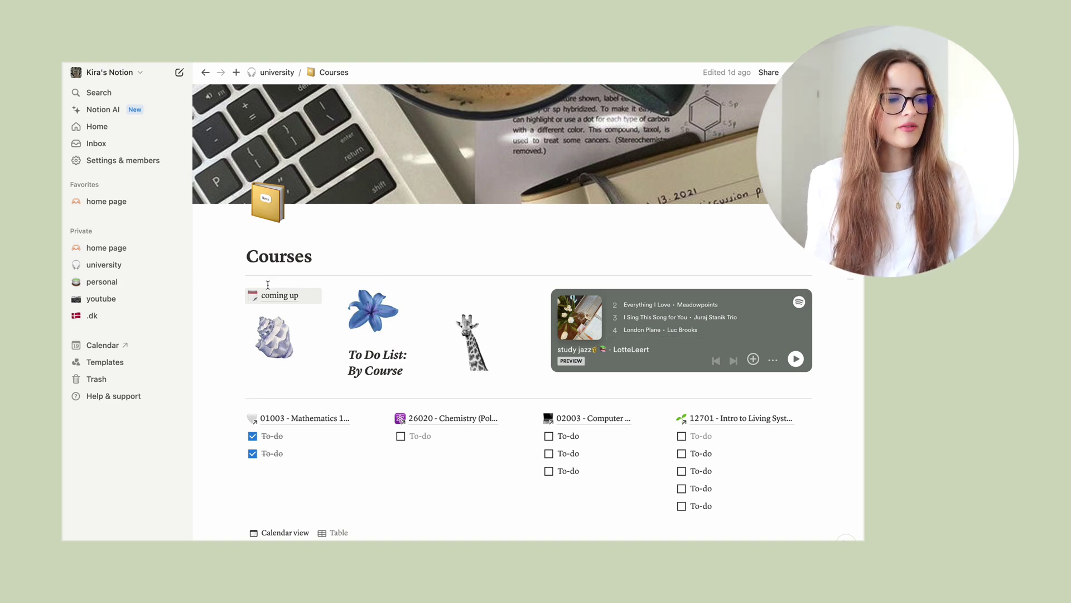
mouse_move(277, 292)
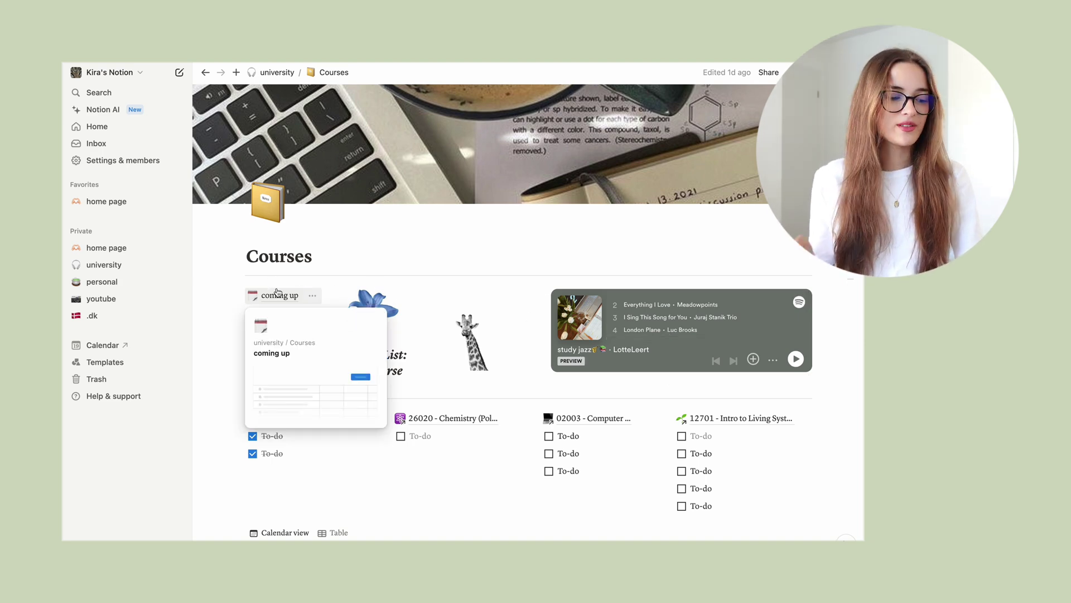
scroll(430, 363, down, 3)
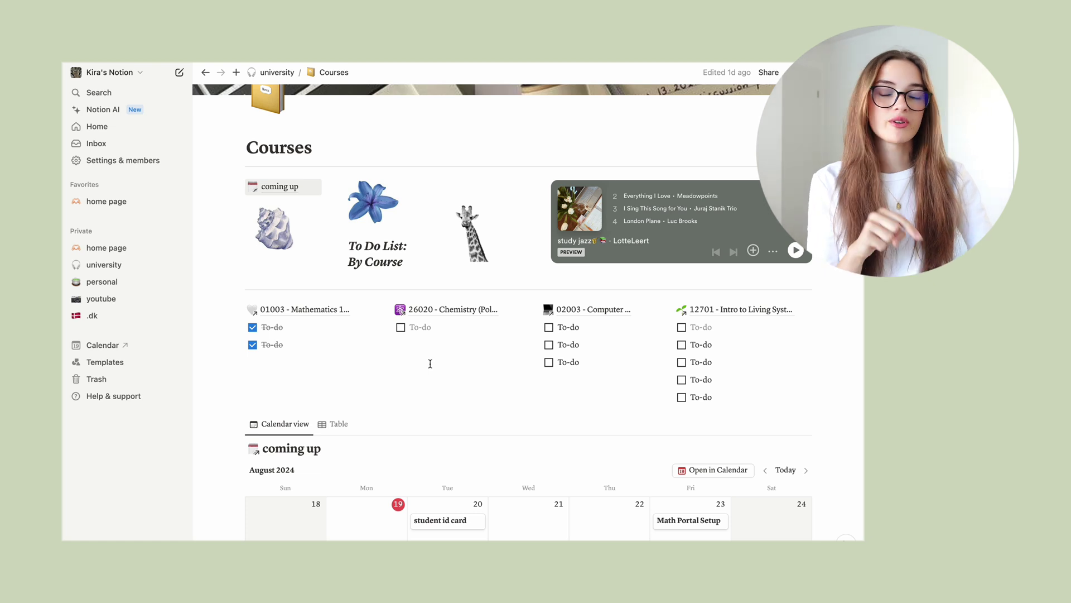
scroll(430, 363, down, 5)
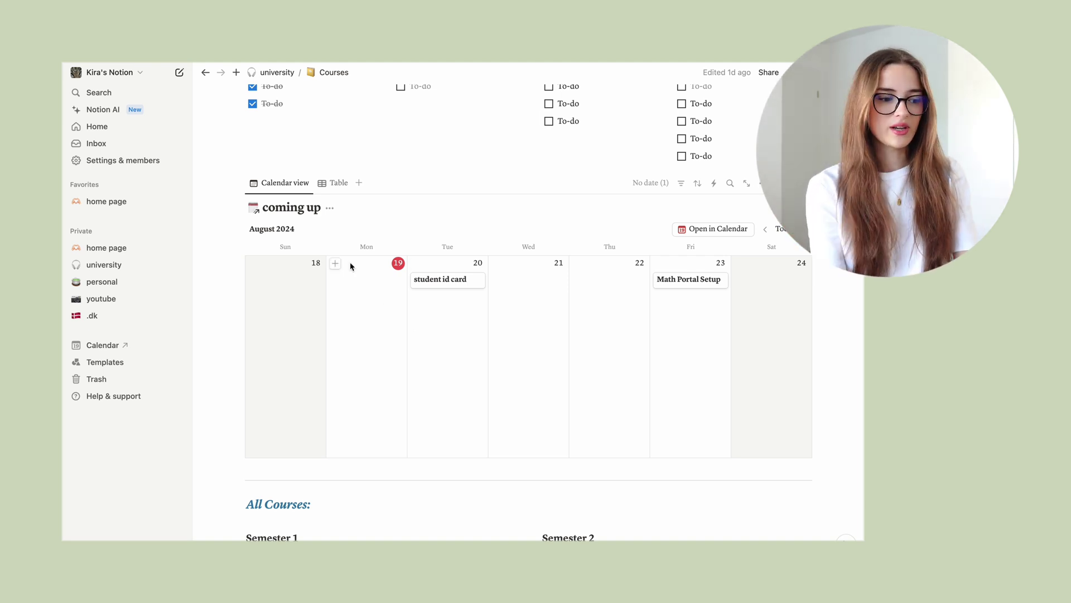
Add a Board view next to the Table view of the coming up database
click(335, 183)
click(359, 183)
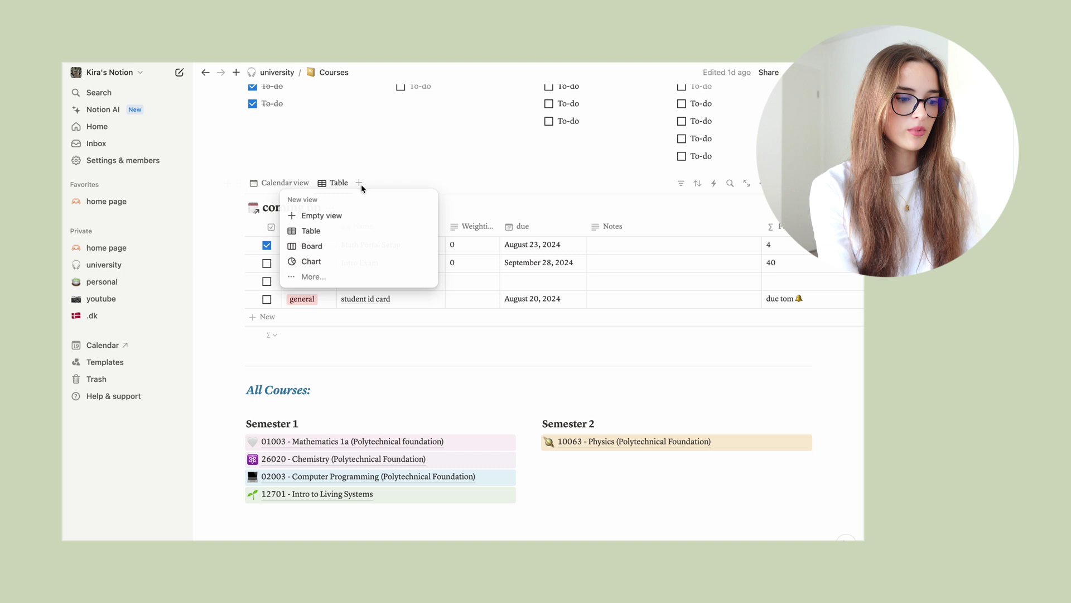
click(346, 244)
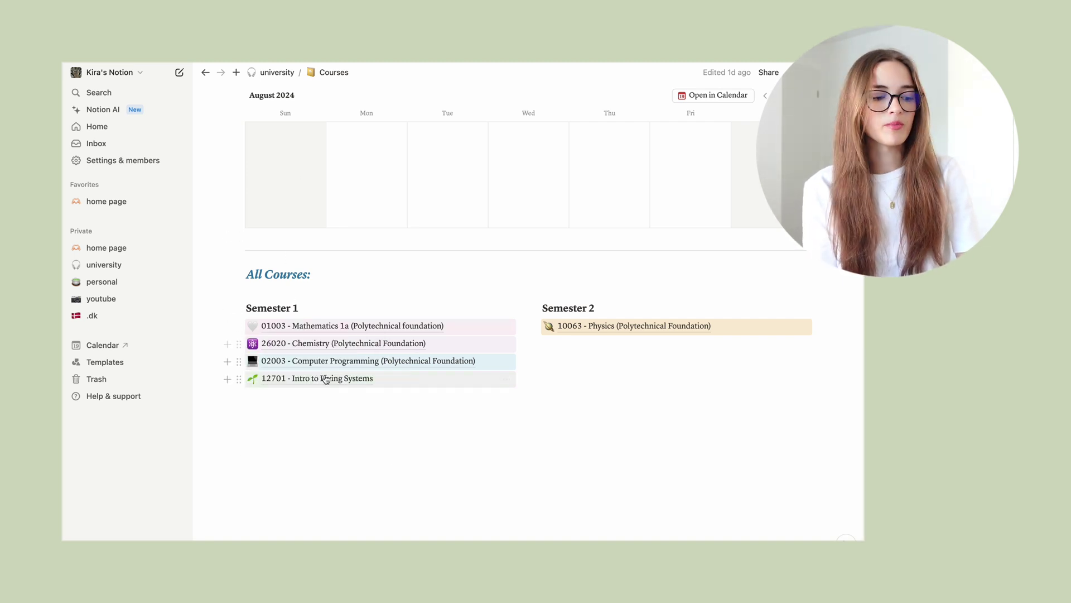
click(315, 344)
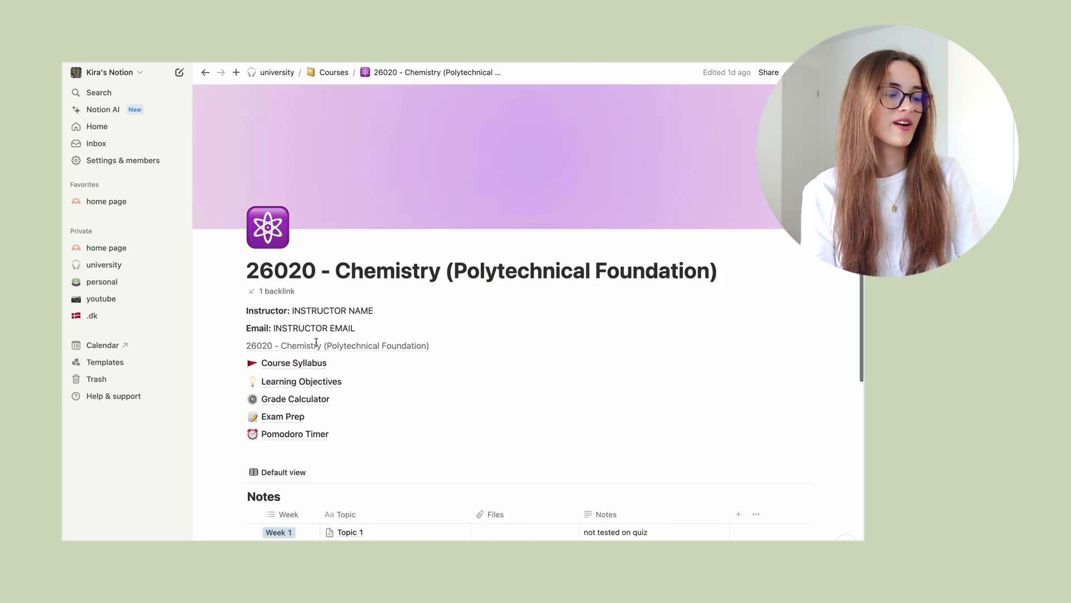
scroll(316, 343, down, 2)
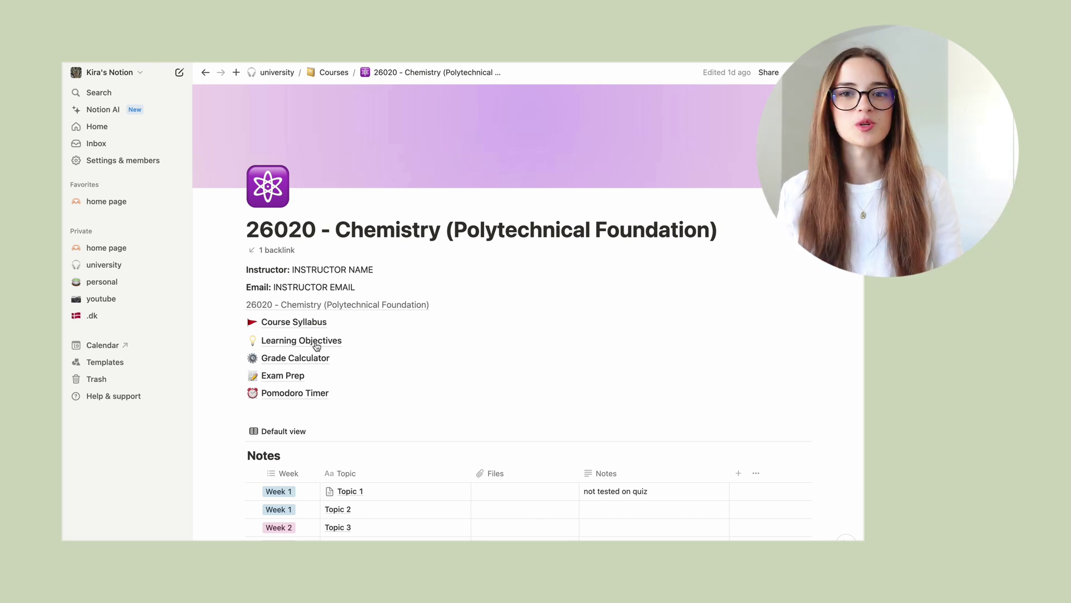
scroll(317, 346, down, 3)
scroll(316, 342, up, 2)
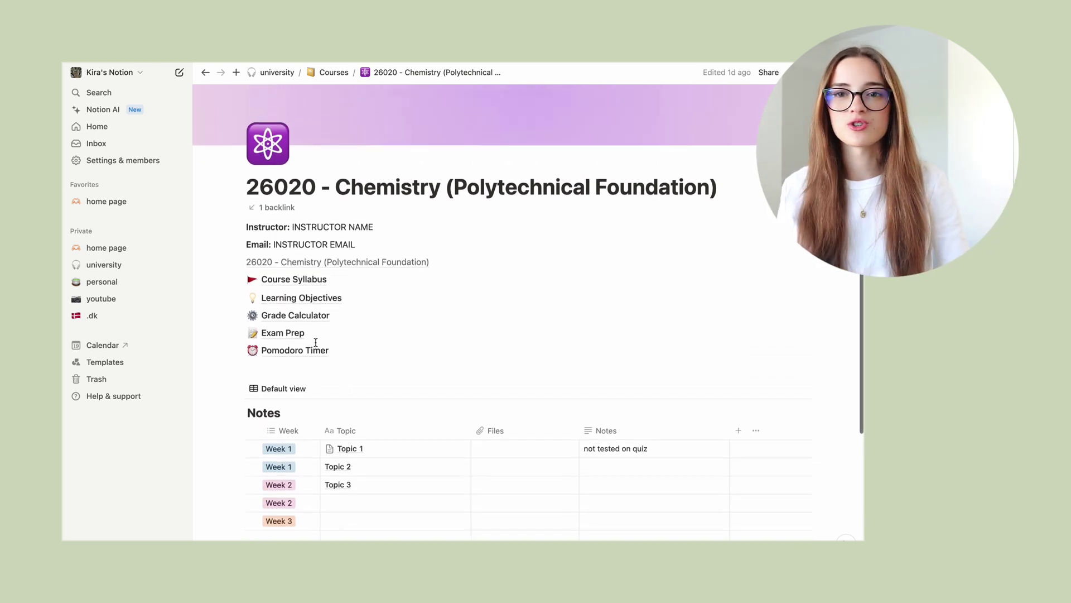
scroll(316, 342, up, 1)
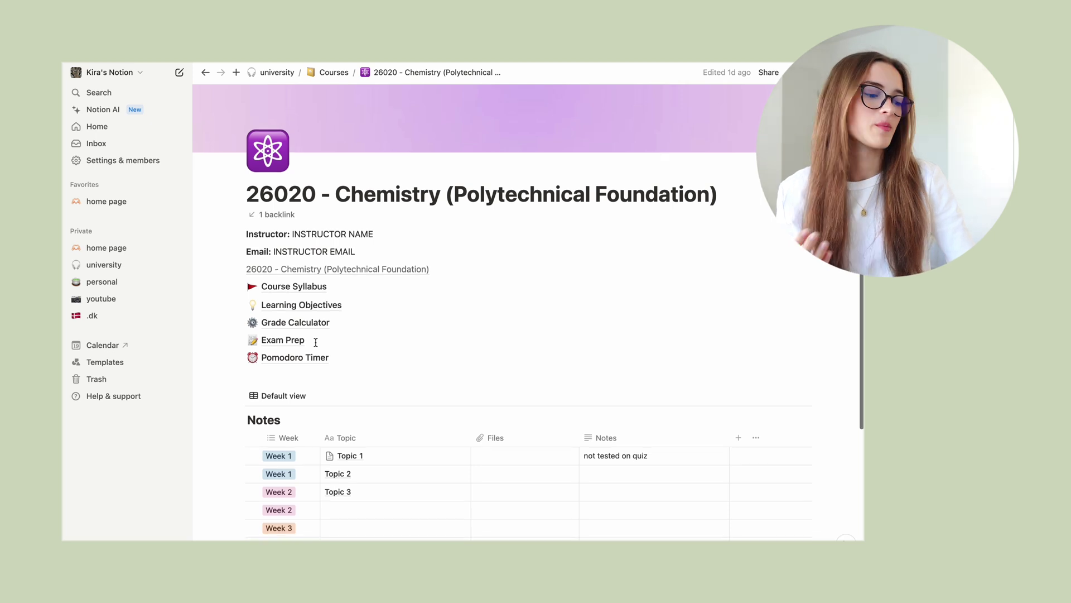
scroll(315, 342, down, 1)
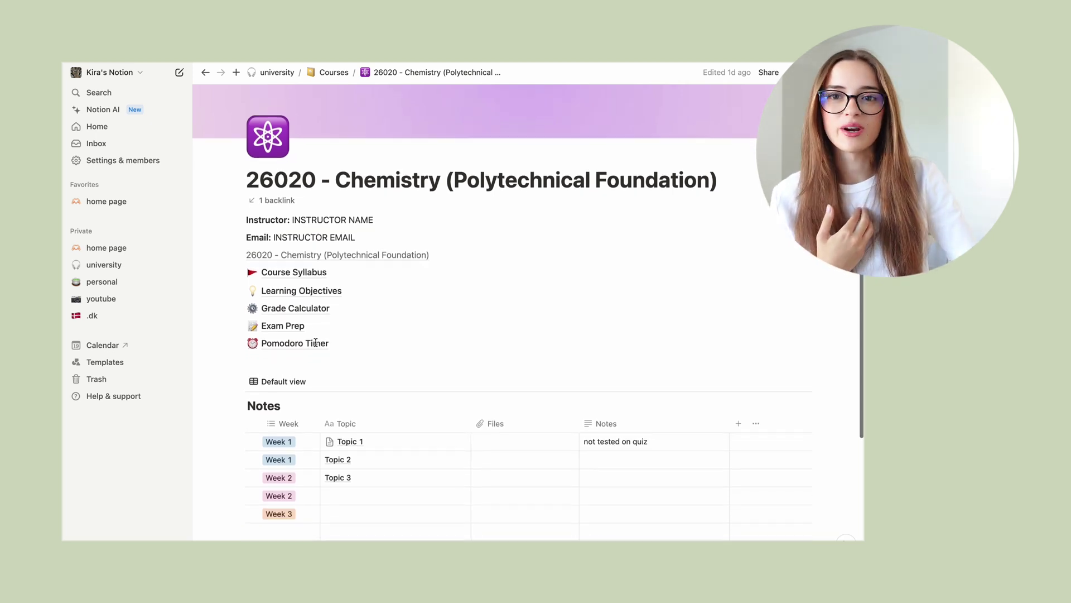
scroll(315, 342, up, 1)
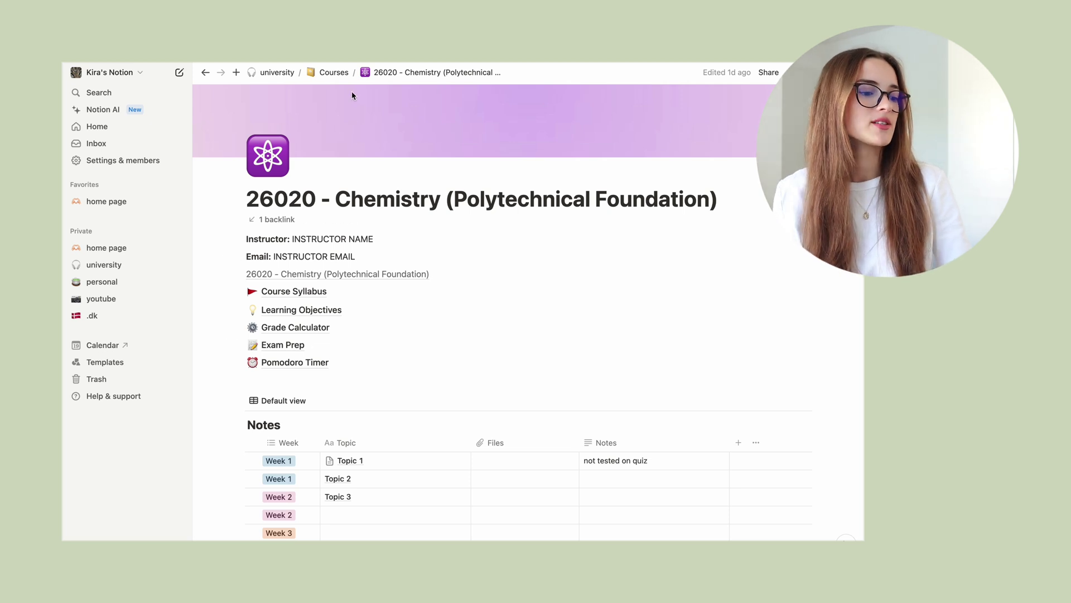
click(305, 79)
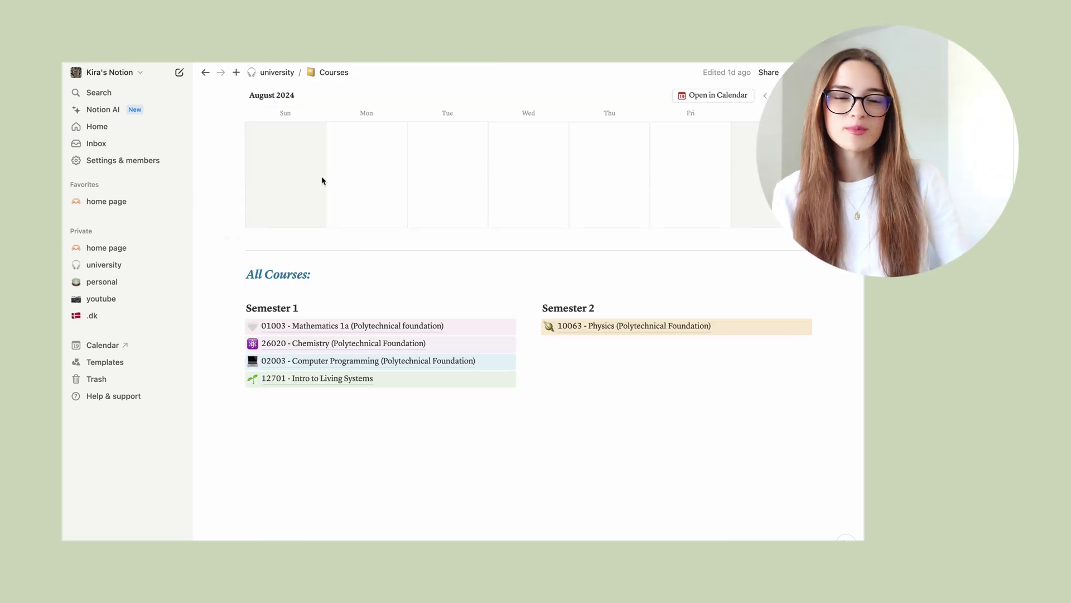
click(265, 79)
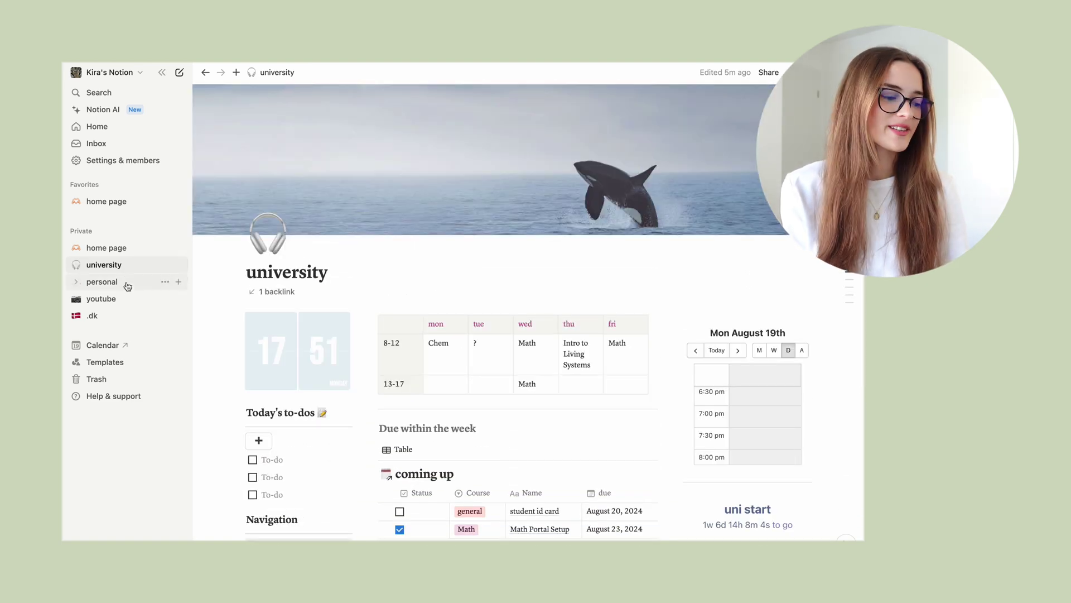
click(127, 284)
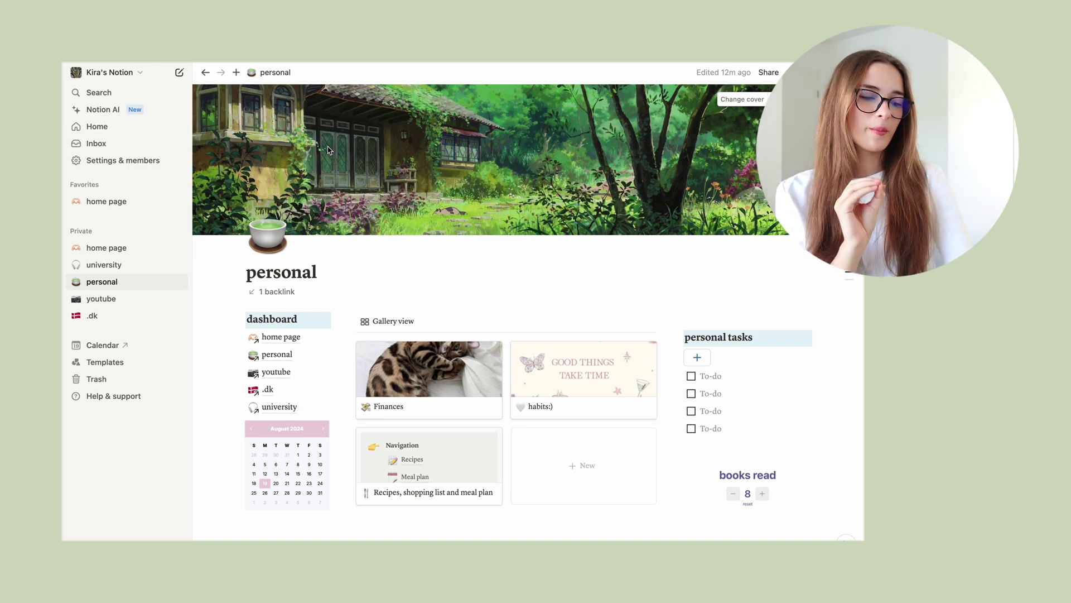
scroll(391, 235, down, 1)
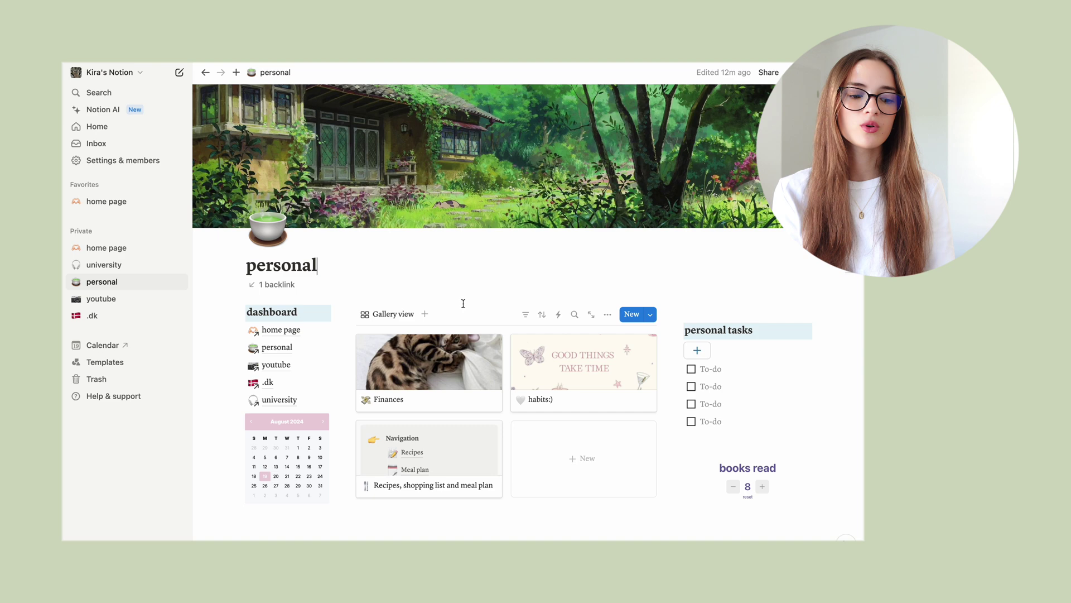
Type 'hello' as the first synced personal to-do and confirm it shows on the home page
click(790, 375)
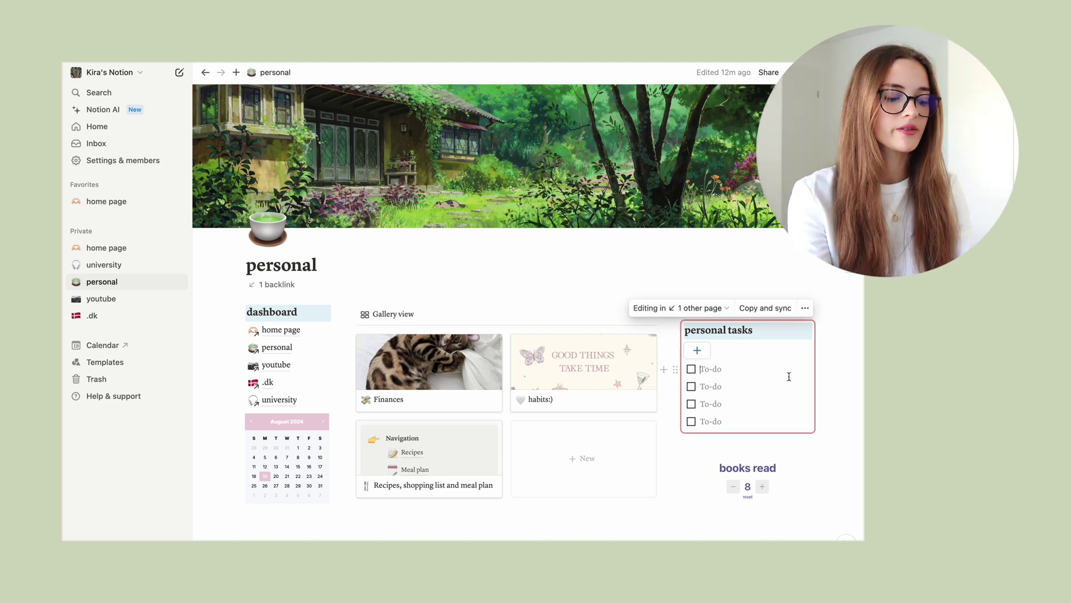
text(hello)
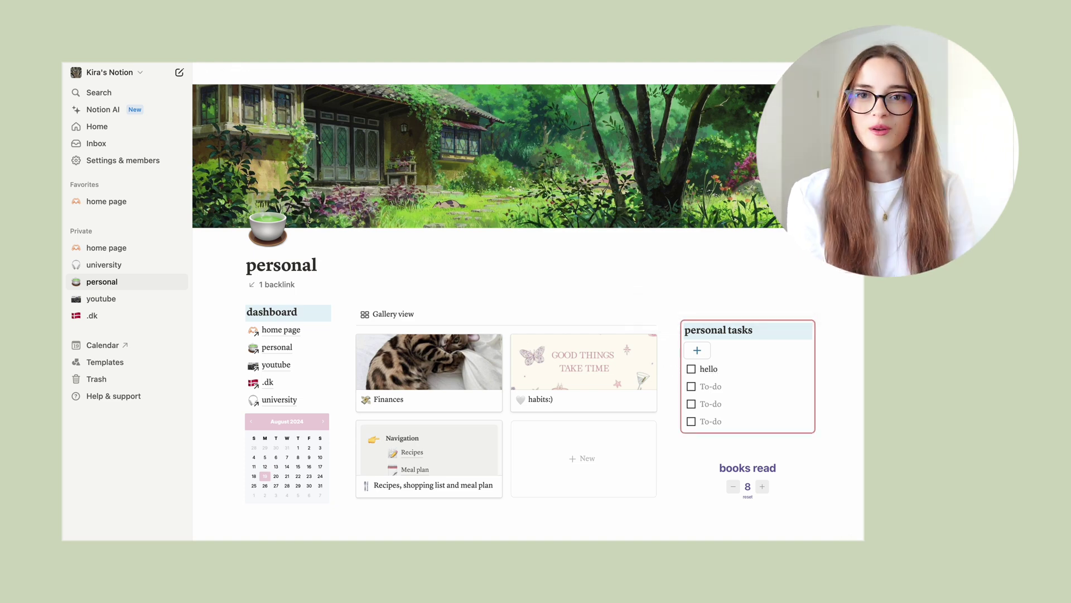
click(106, 248)
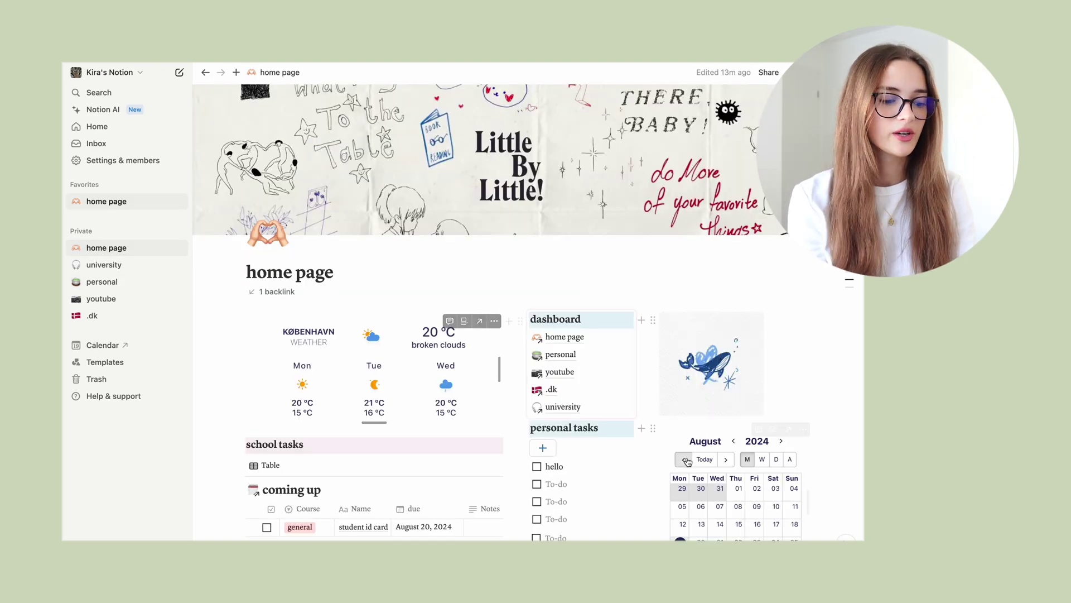
scroll(689, 460, down, 3)
scroll(689, 460, down, 1)
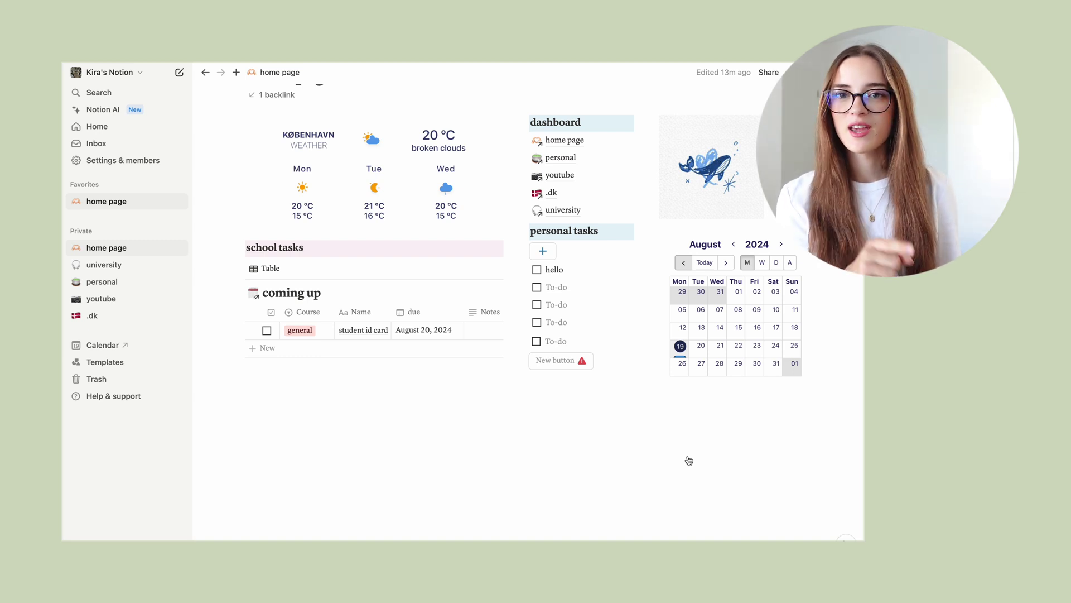
click(134, 282)
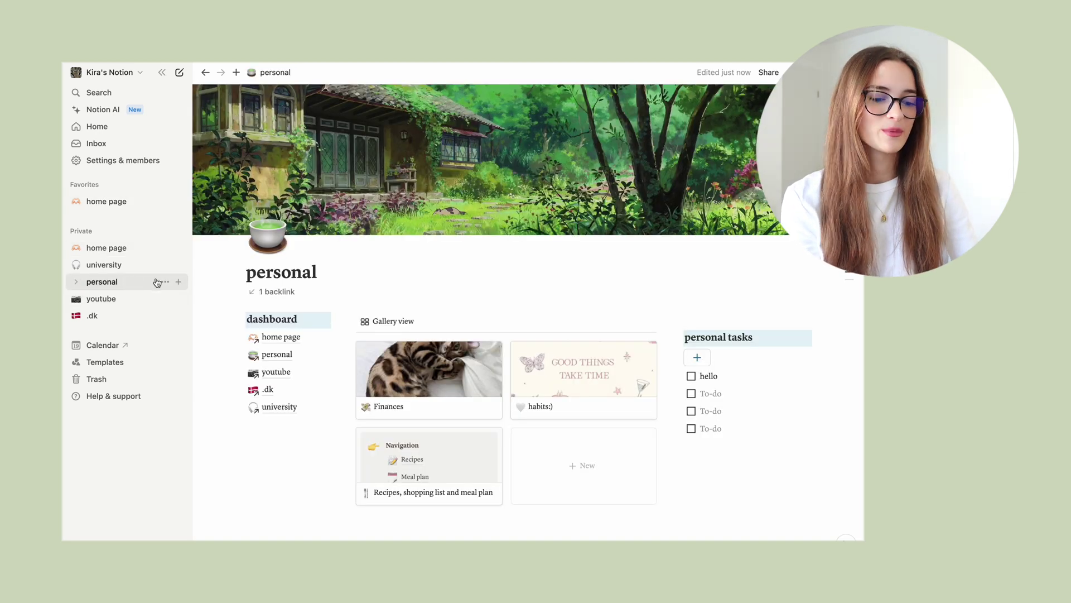
scroll(394, 397, down, 2)
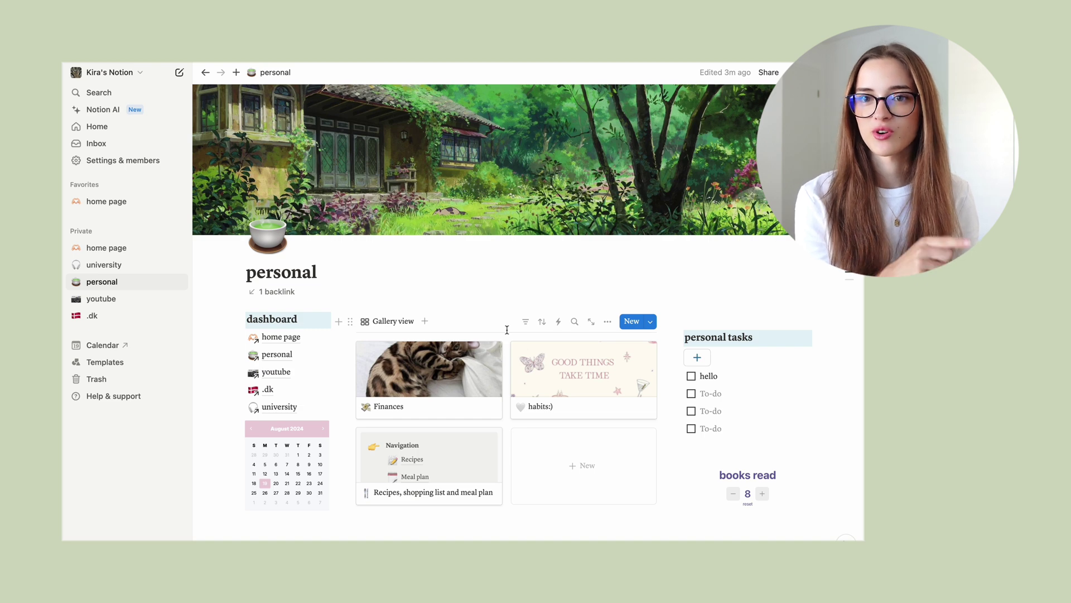
Preview the Finances card in side peek, then expand it to a full page
click(430, 390)
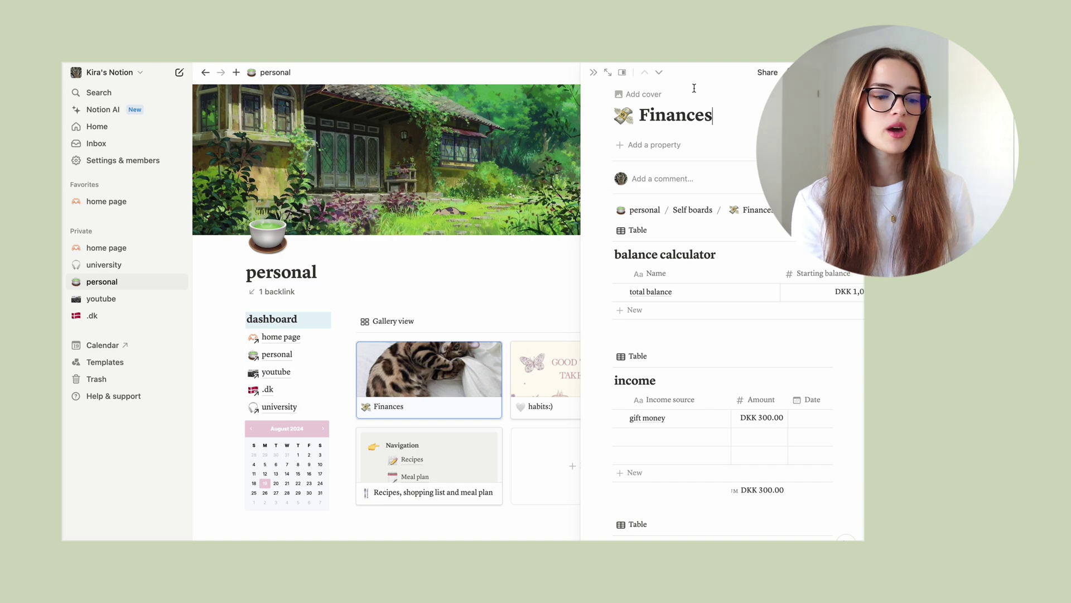
click(608, 72)
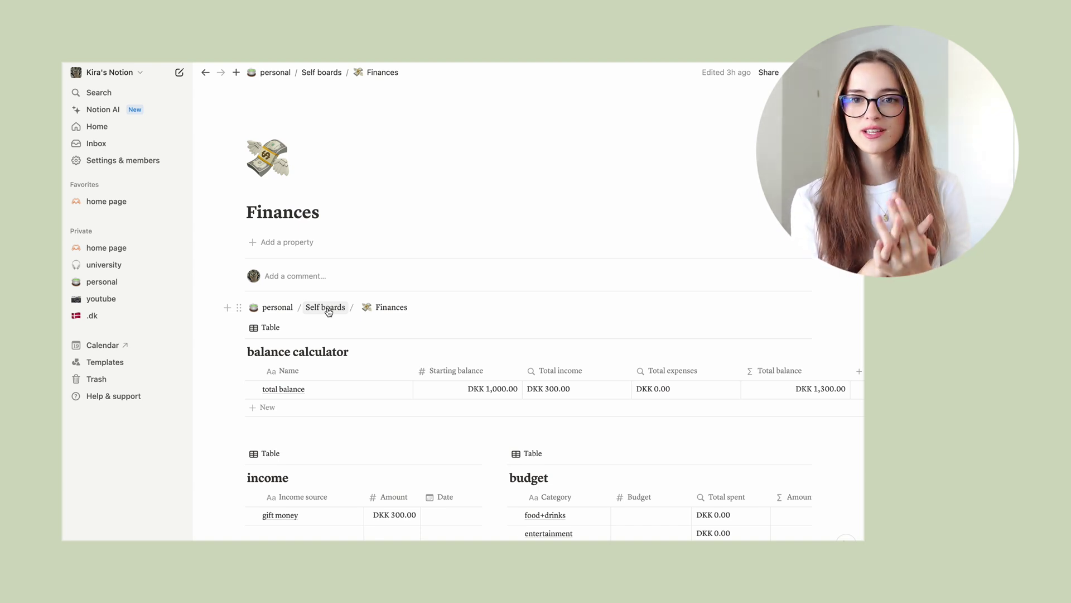
scroll(274, 280, down, 1)
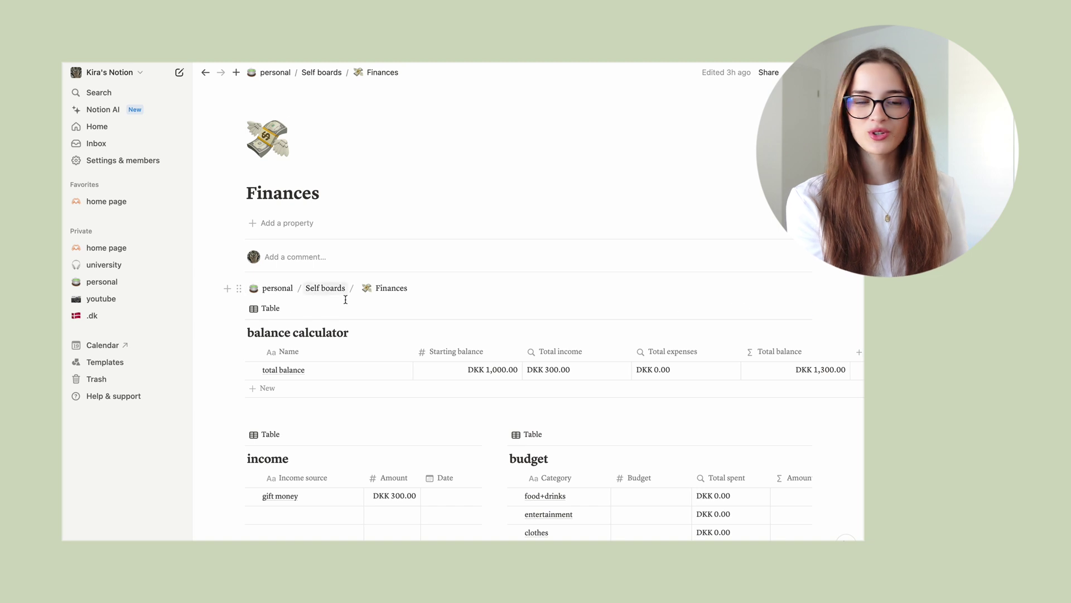
scroll(366, 304, down, 3)
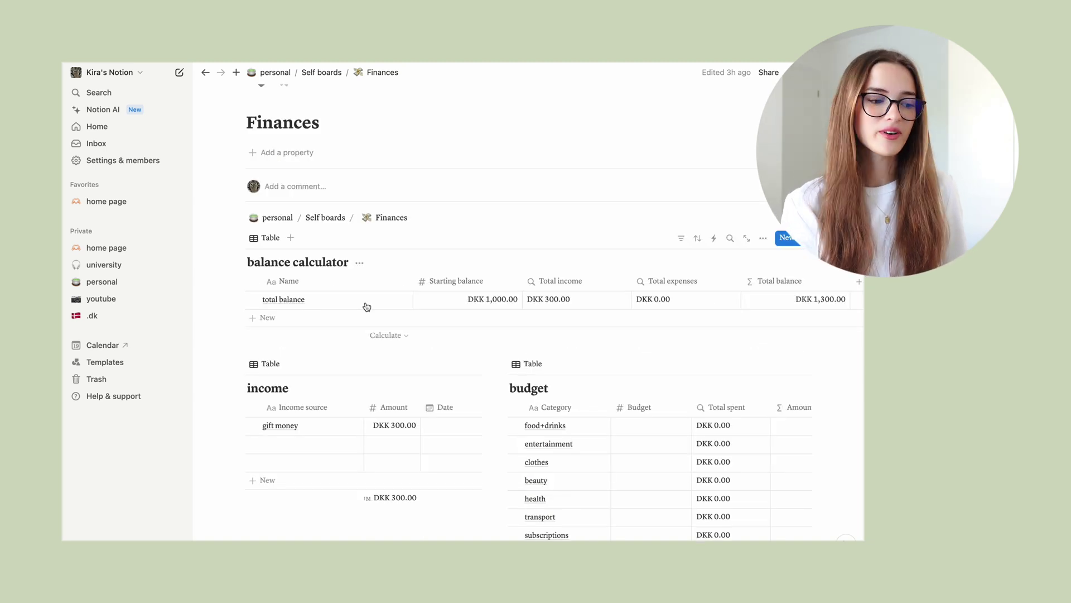
mouse_move(391, 301)
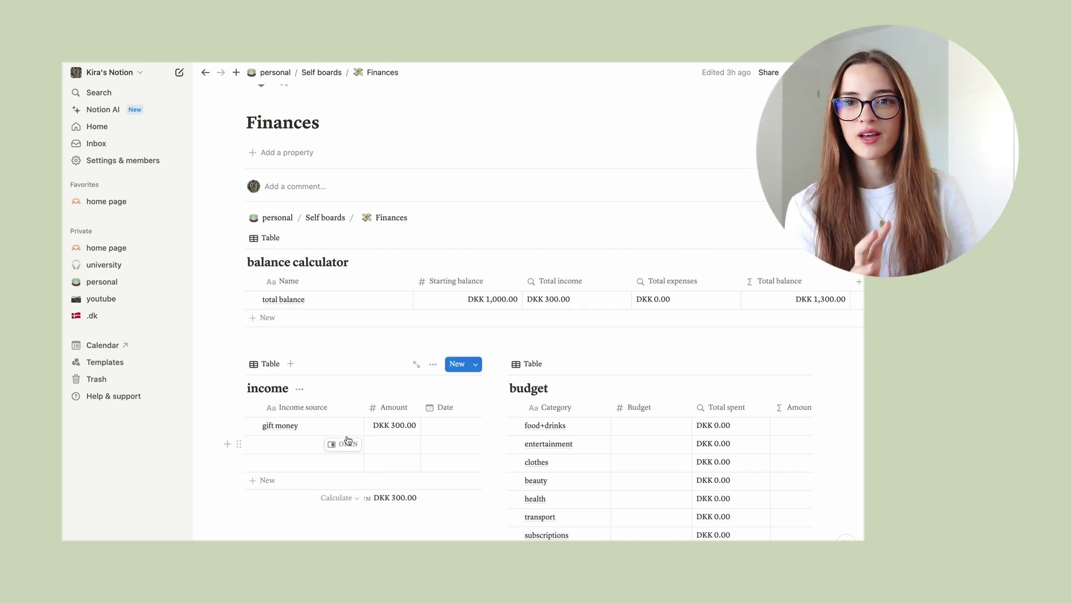
Add an 'allowance' income entry with amount 700 to the income table
click(295, 447)
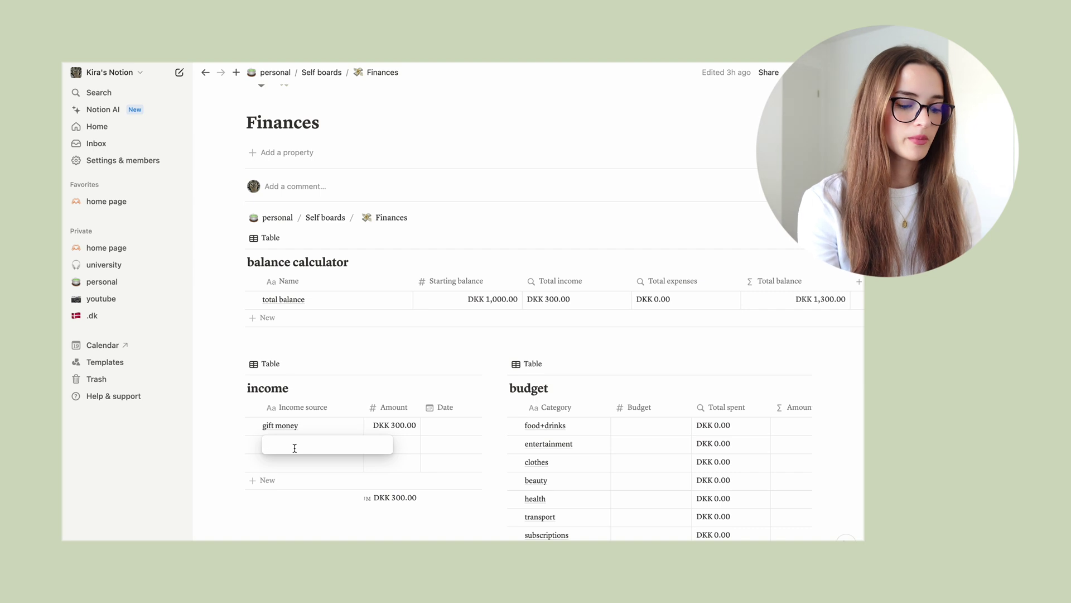
text(allo)
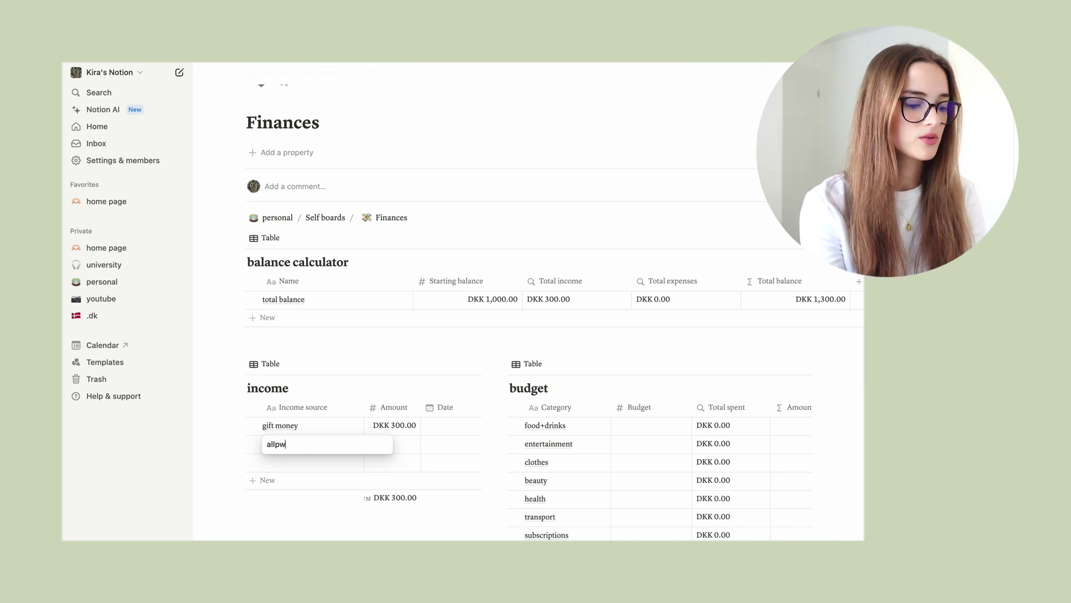
text(wance)
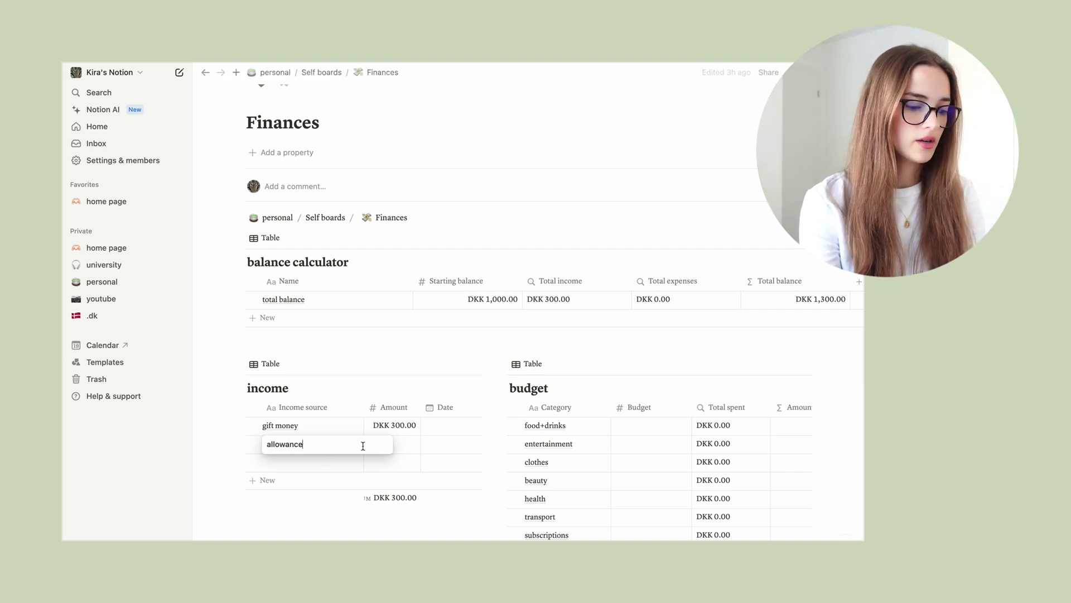
click(398, 446)
text(700)
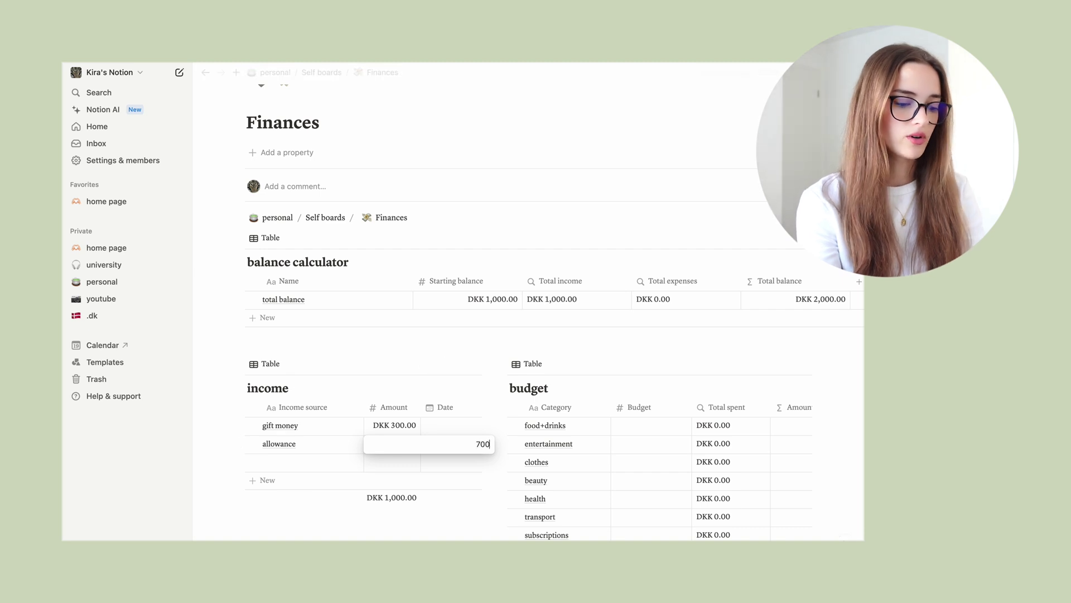
key(Return)
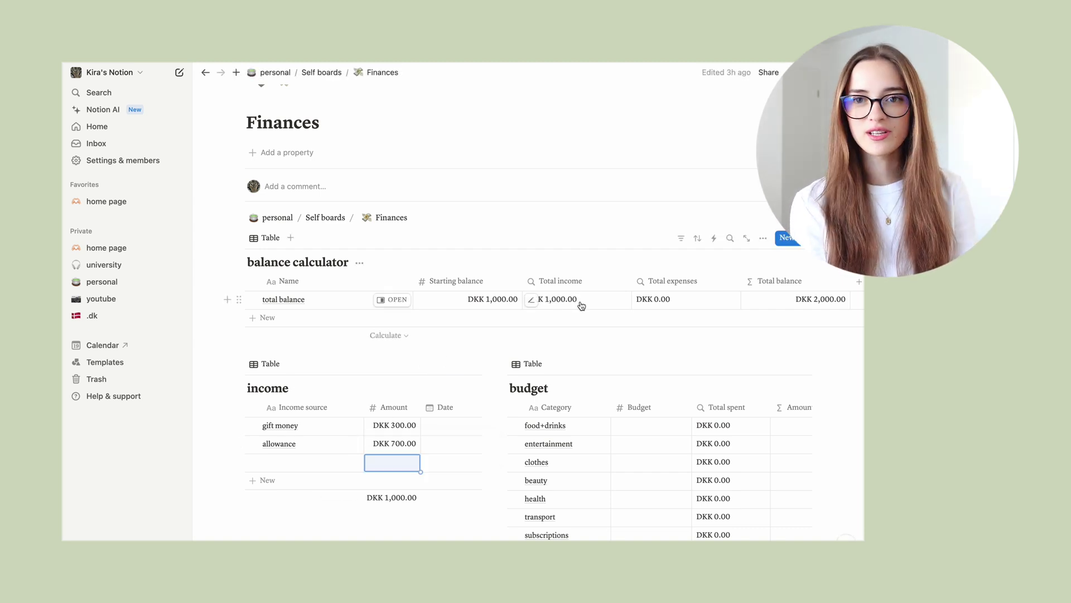
scroll(670, 301, right, 2)
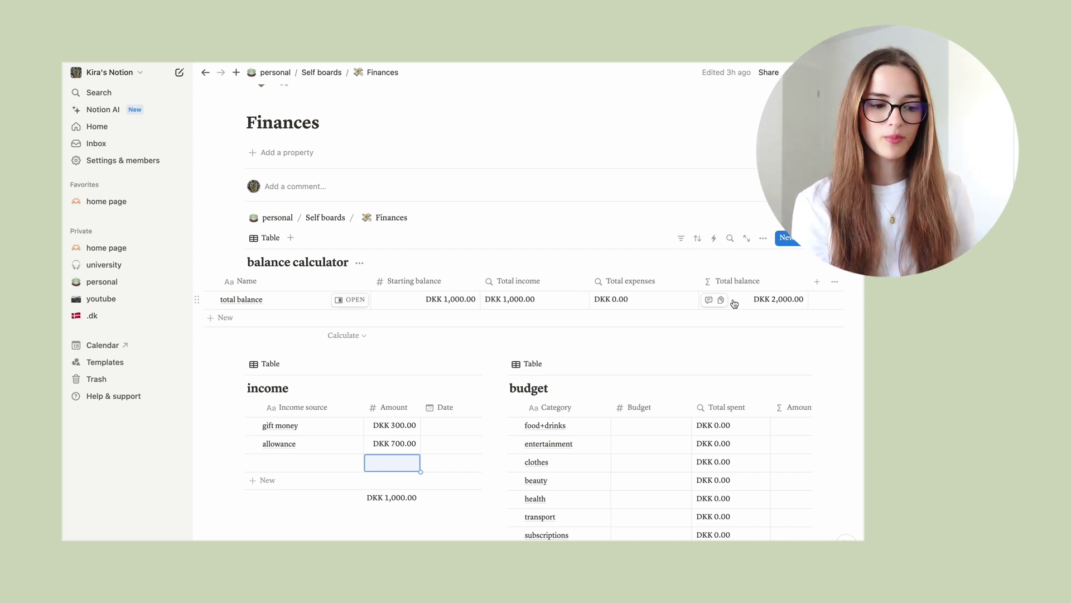
scroll(734, 303, right, 2)
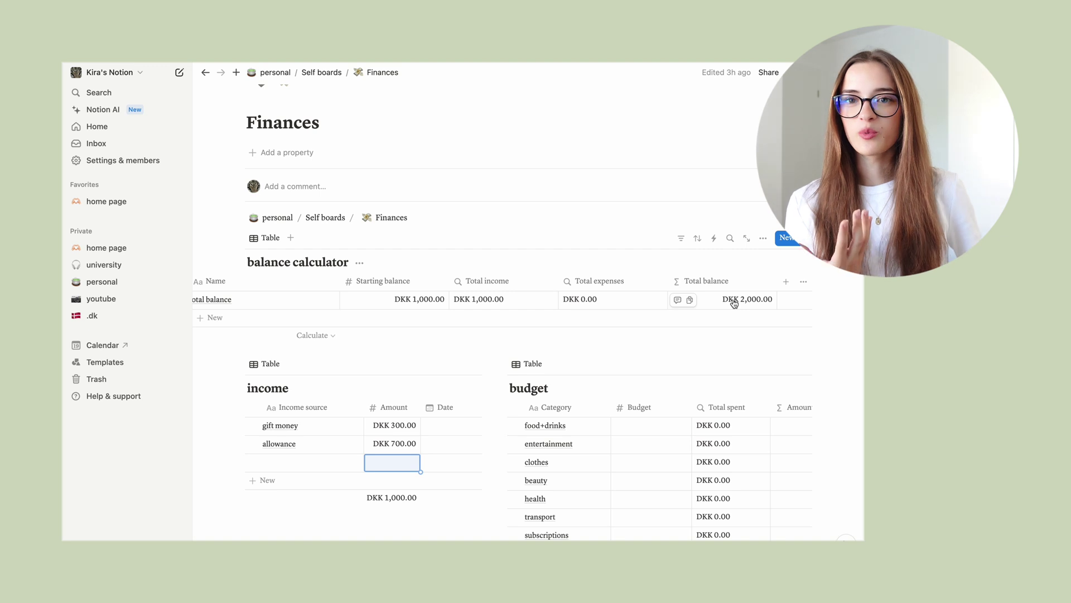
scroll(712, 342, down, 5)
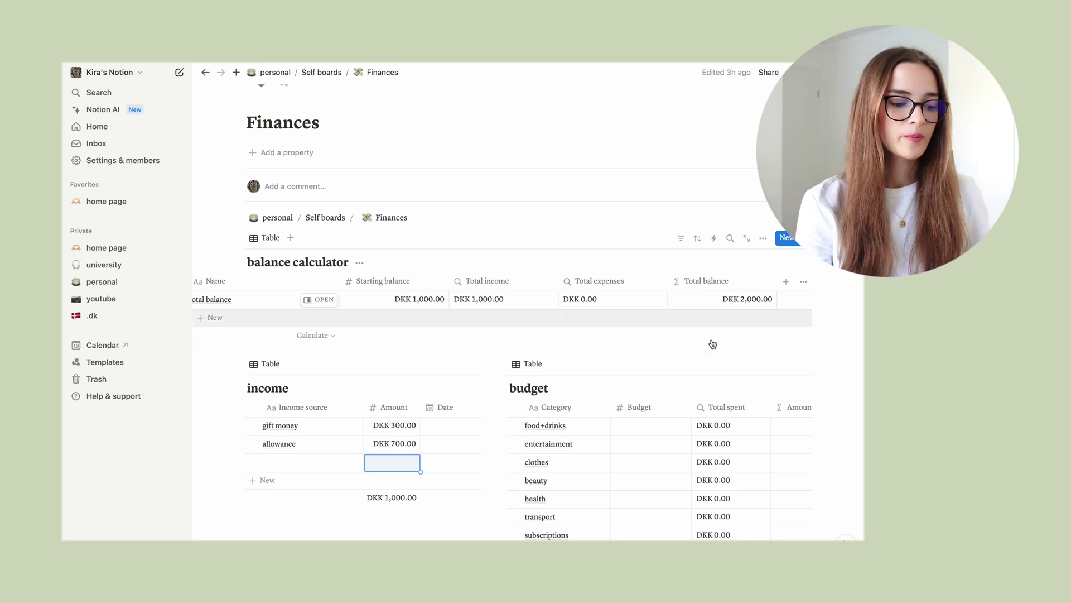
Enter 1000 as the food+drinks budget, correcting a mistyped value
scroll(705, 366, right, 1)
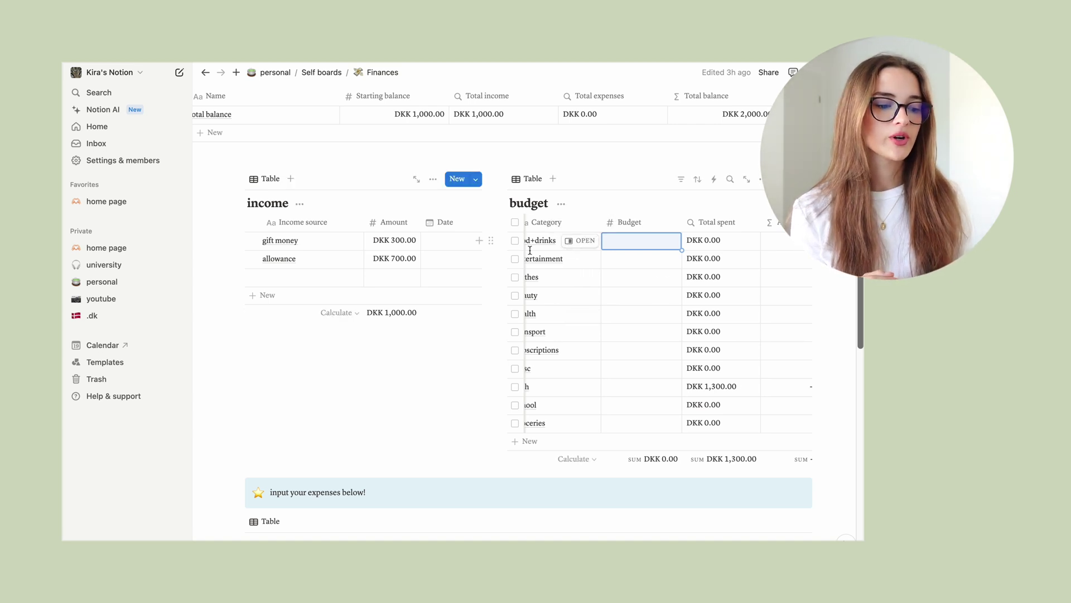
scroll(529, 250, left, 1)
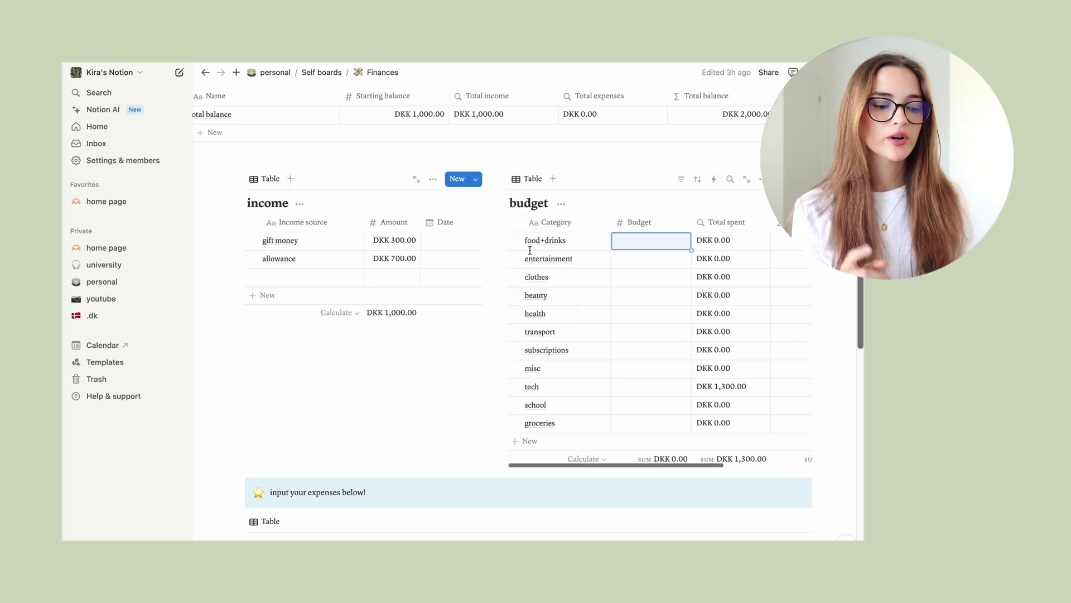
click(635, 246)
text(50)
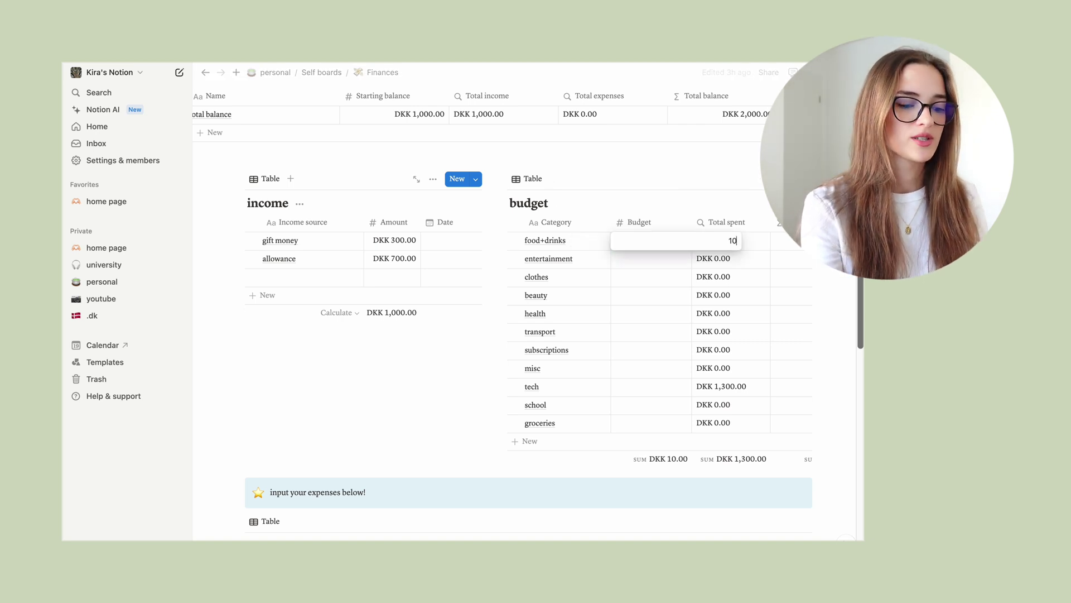
key(BackSpace)
key(BackSpace)
text(1000)
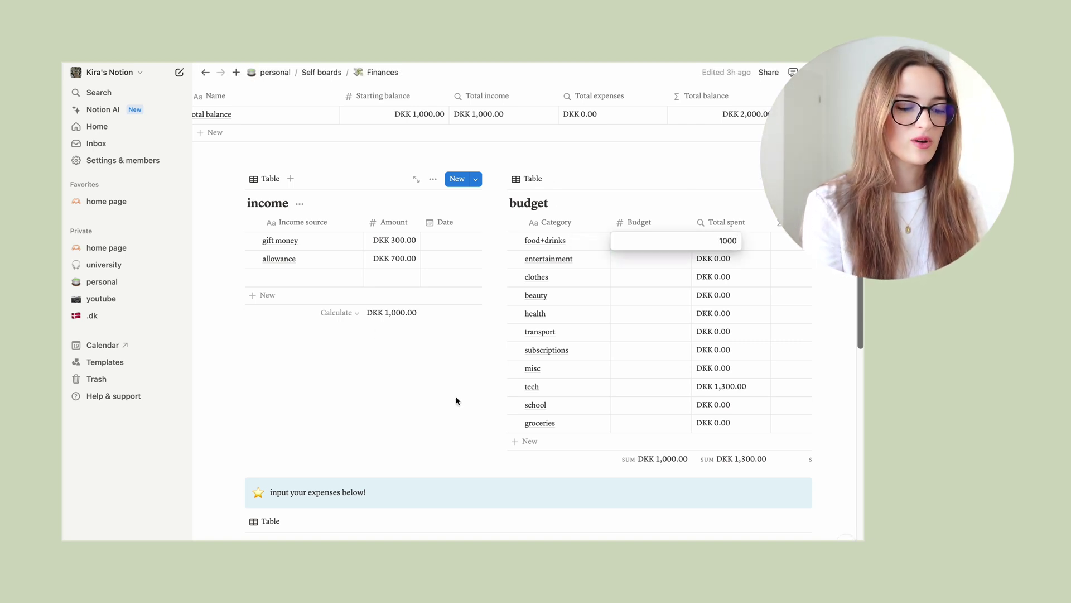
key(Return)
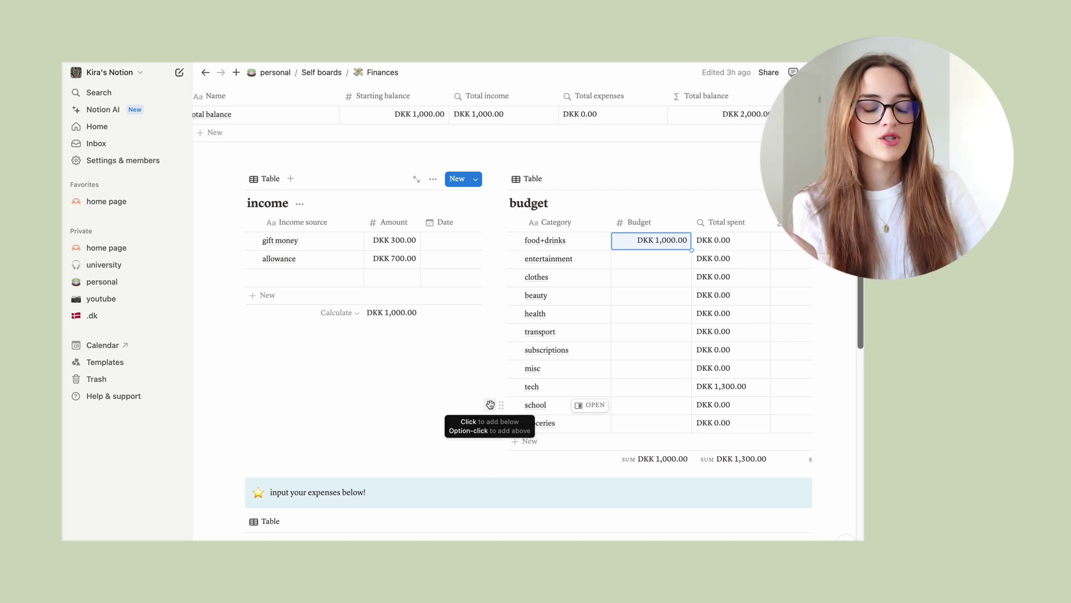
Link the groceries expense to the groceries budget category
scroll(739, 287, right, 2)
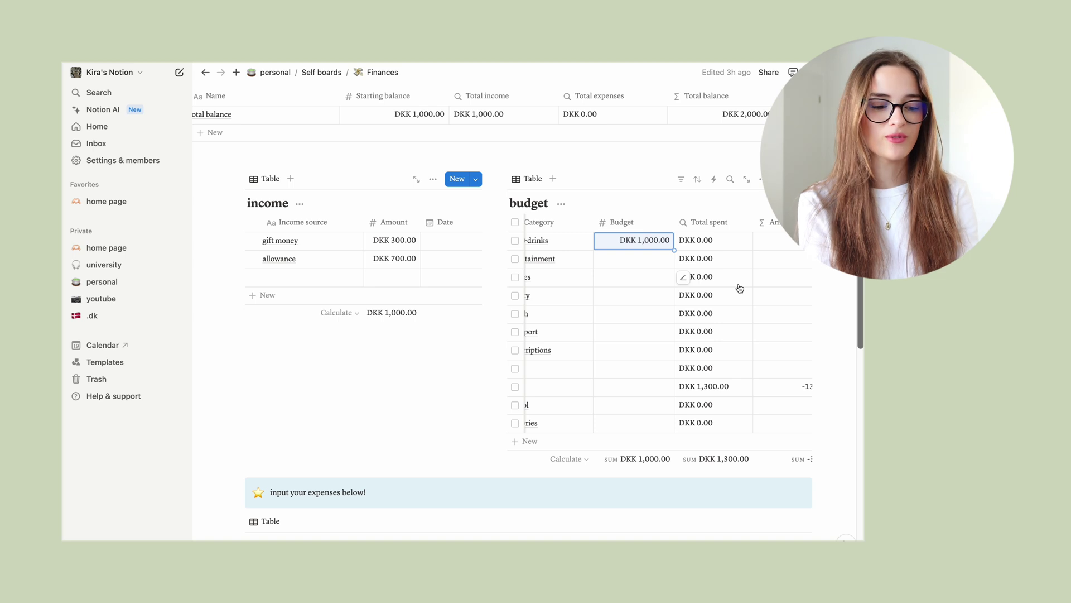
scroll(740, 288, down, 5)
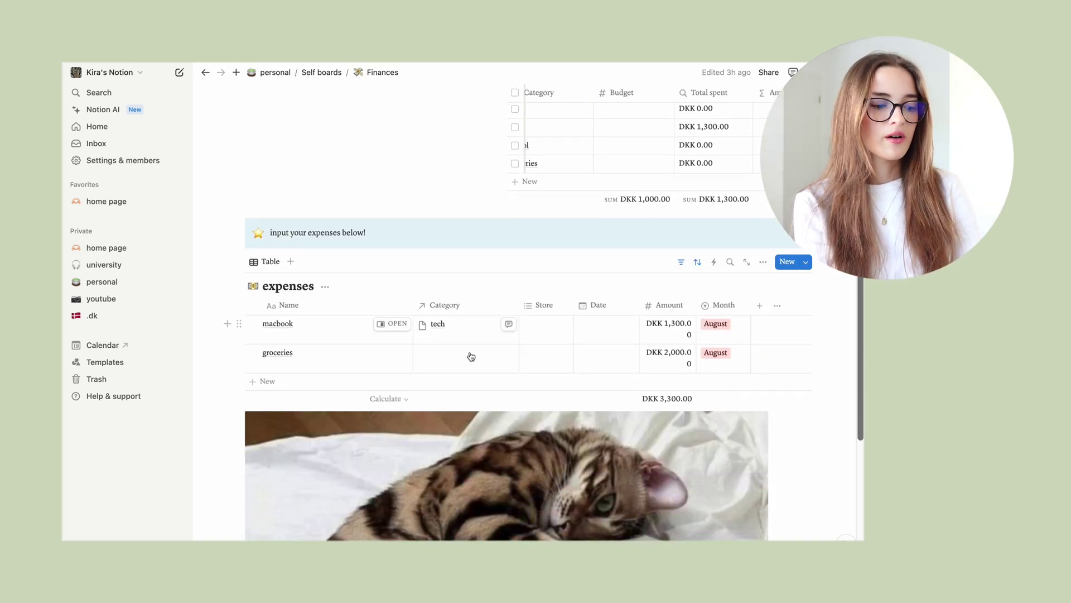
click(424, 363)
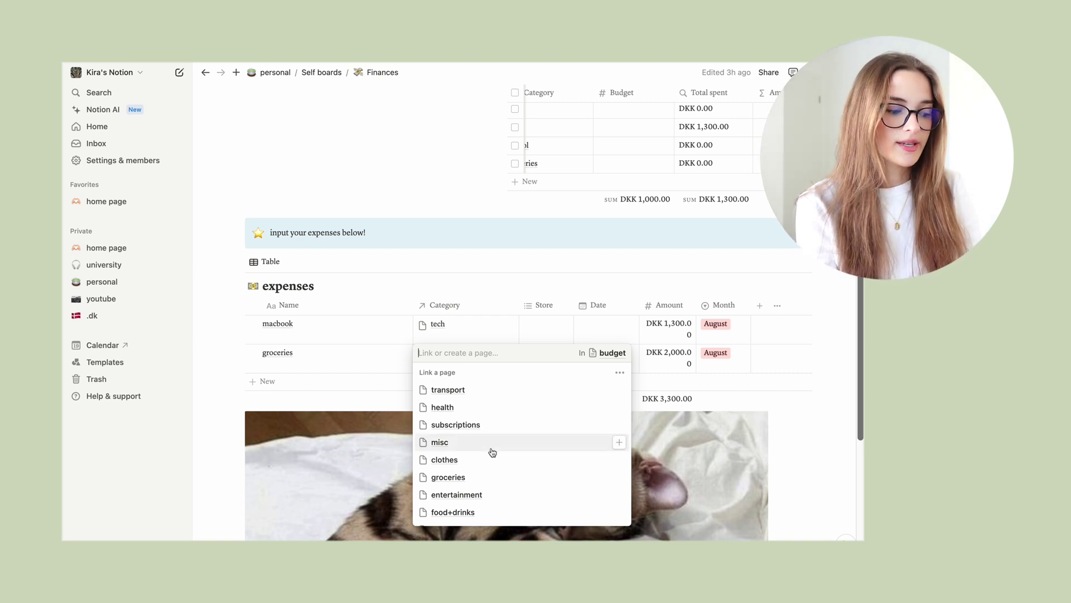
click(487, 482)
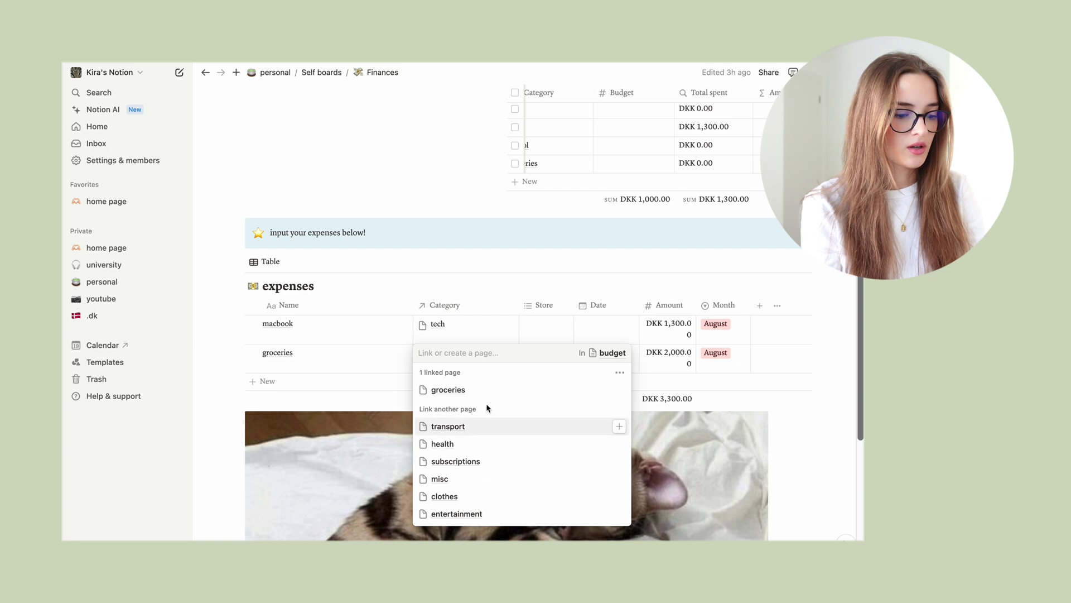
key(Escape)
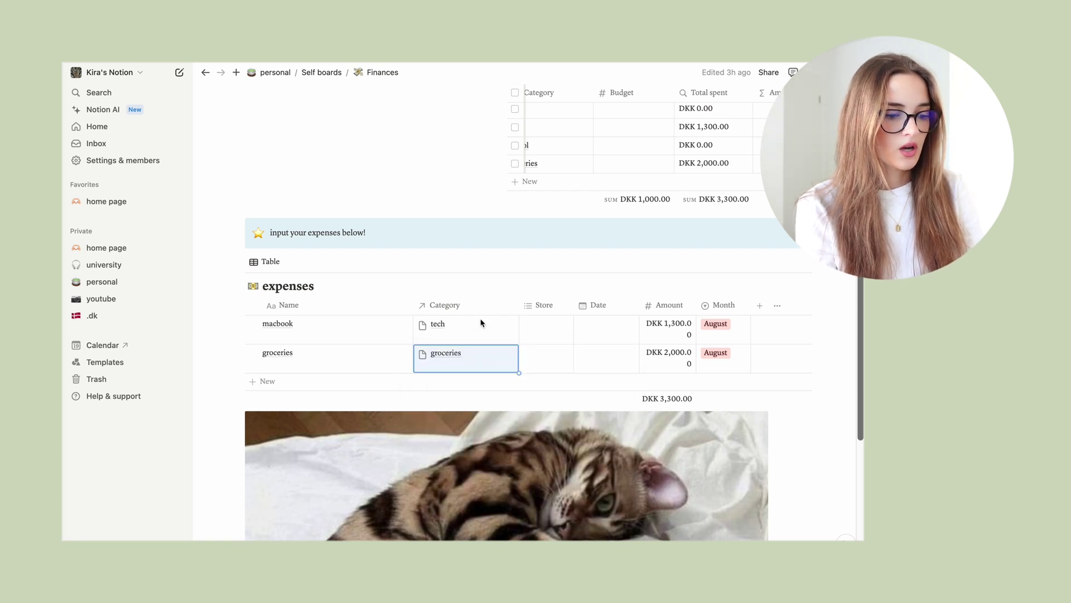
Set the groceries budget to 1000, bringing the budget sum to DKK 2,000.00
scroll(522, 340, up, 3)
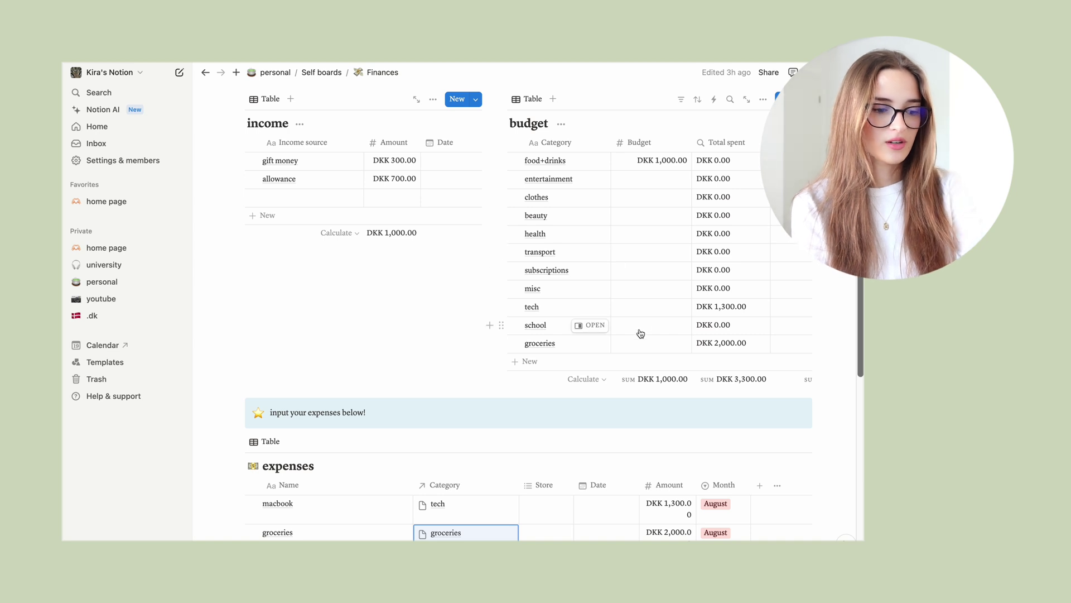
click(657, 344)
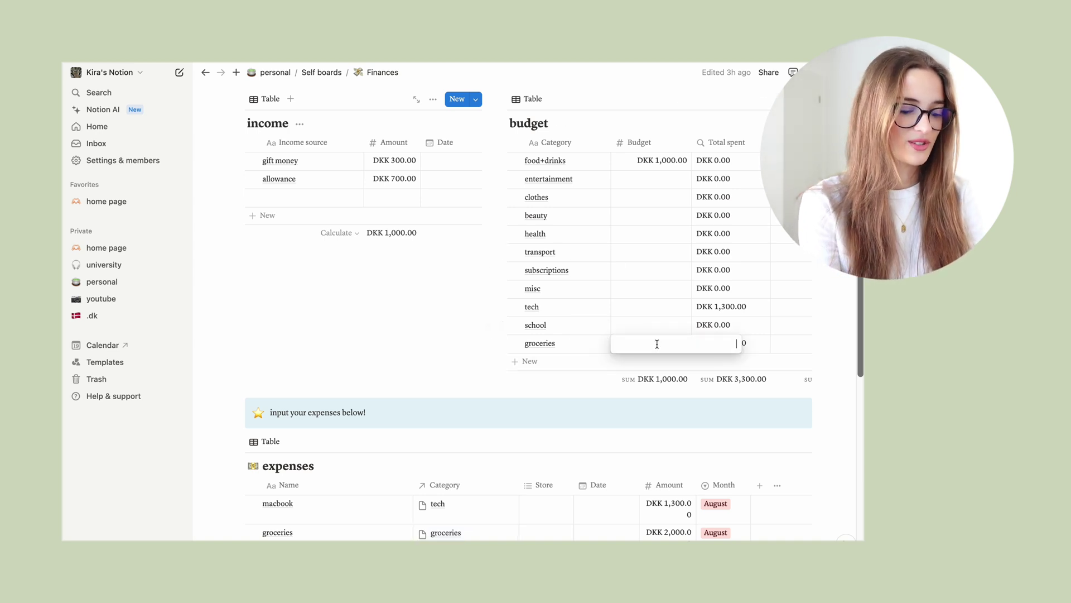
text(1000)
key(Return)
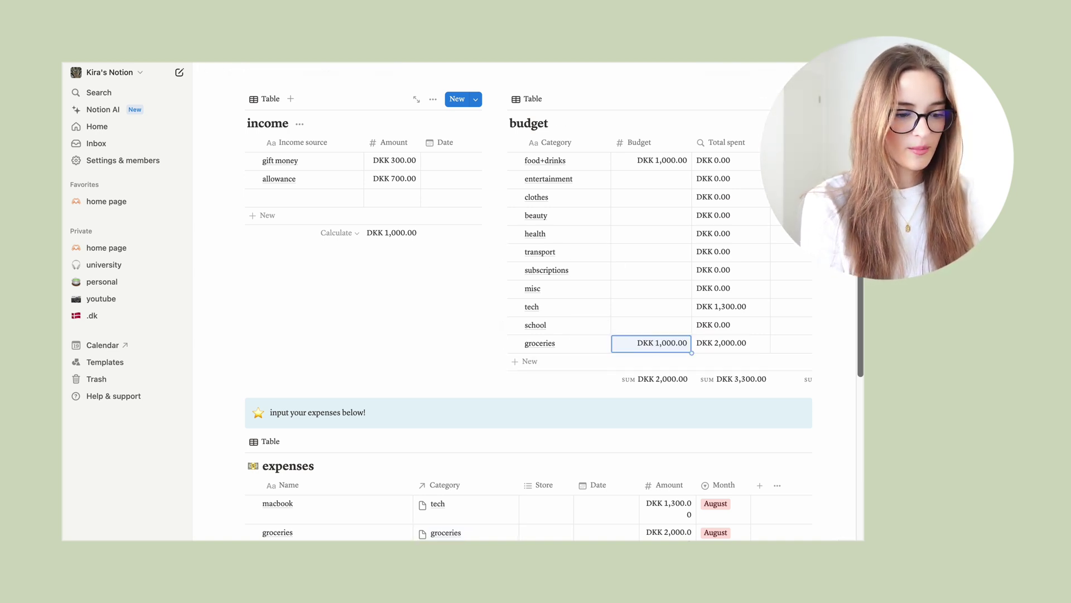
scroll(619, 323, right, 5)
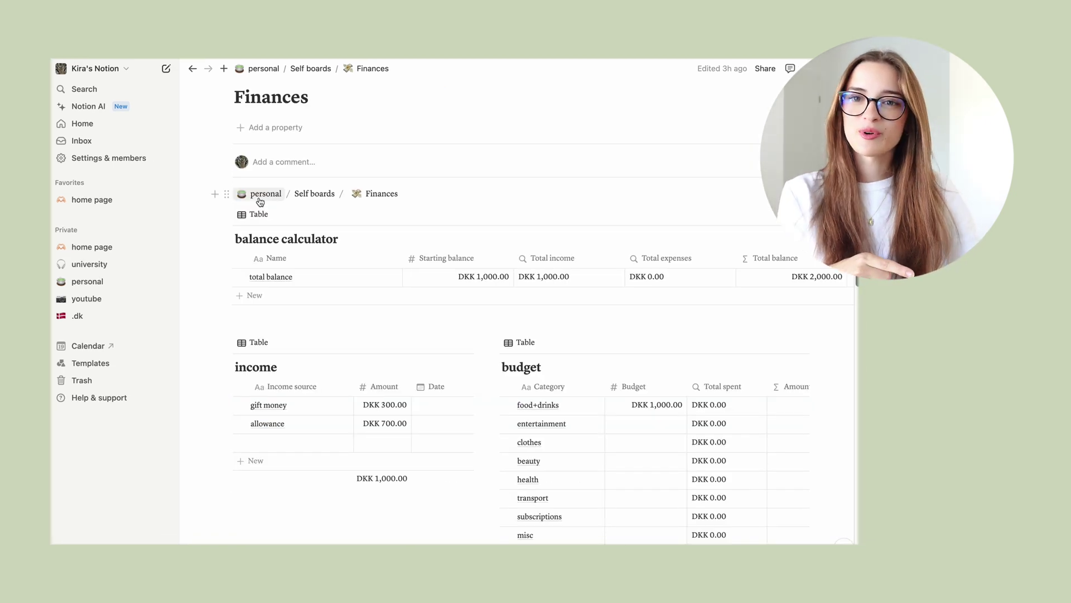
Open the habits:) card from the personal dashboard as a full page and scroll down to its August 2024 calendar
click(260, 197)
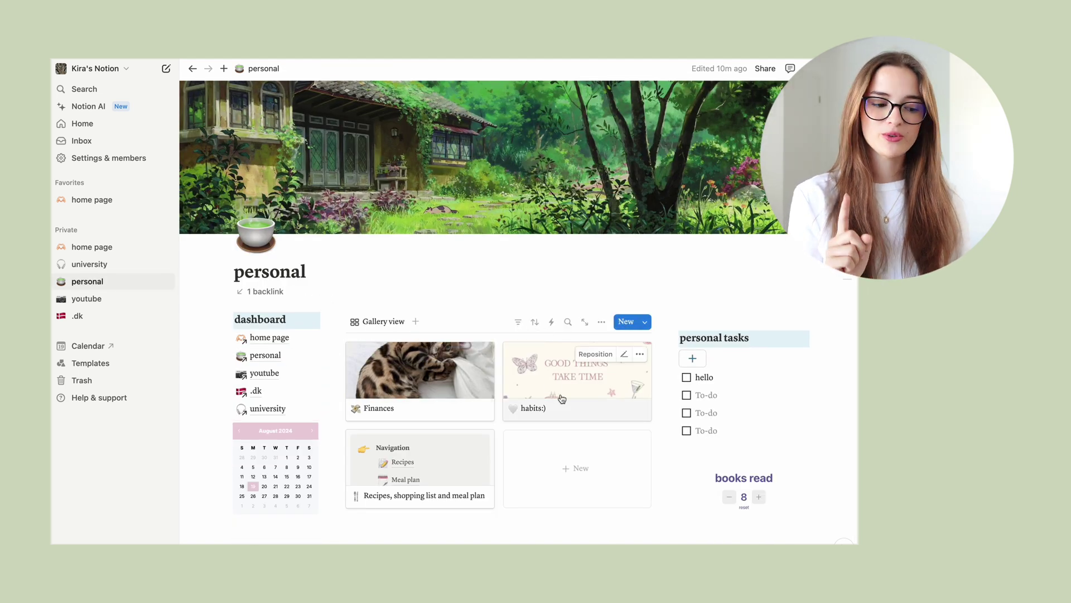
click(571, 379)
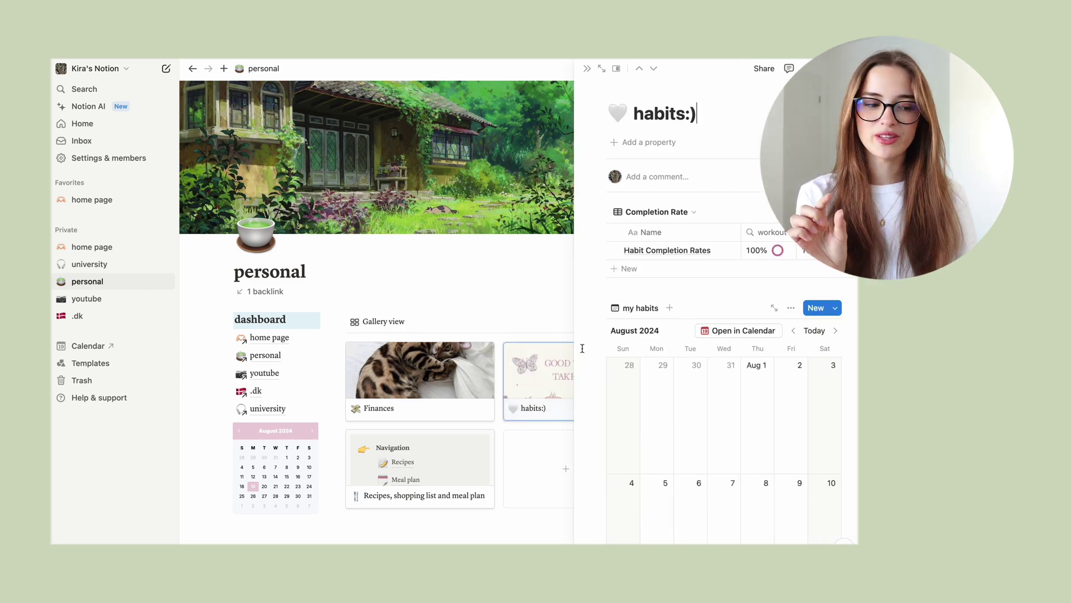
click(600, 68)
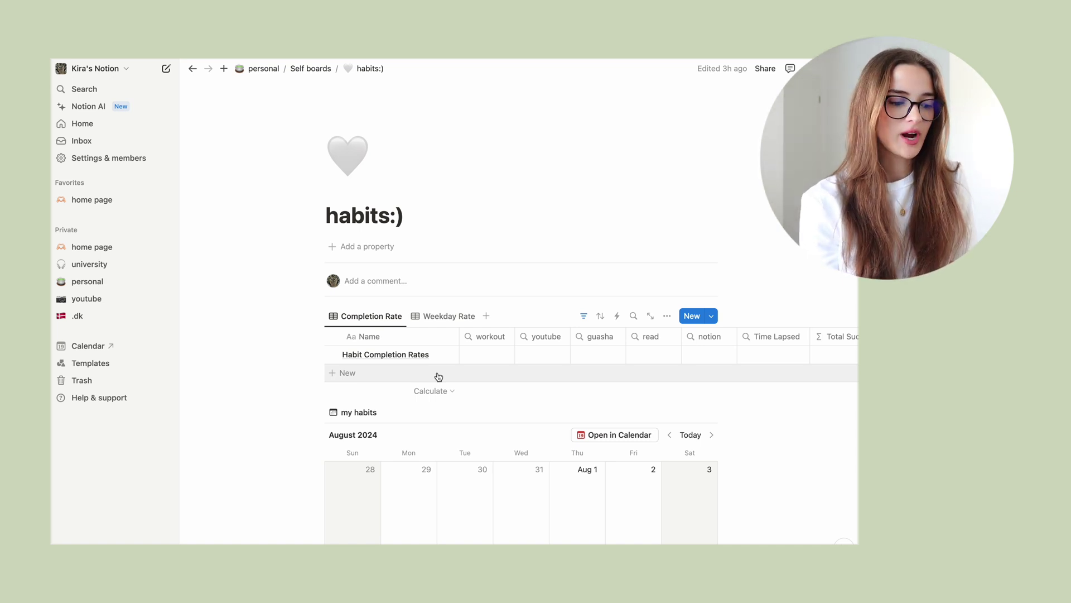
scroll(439, 377, down, 1)
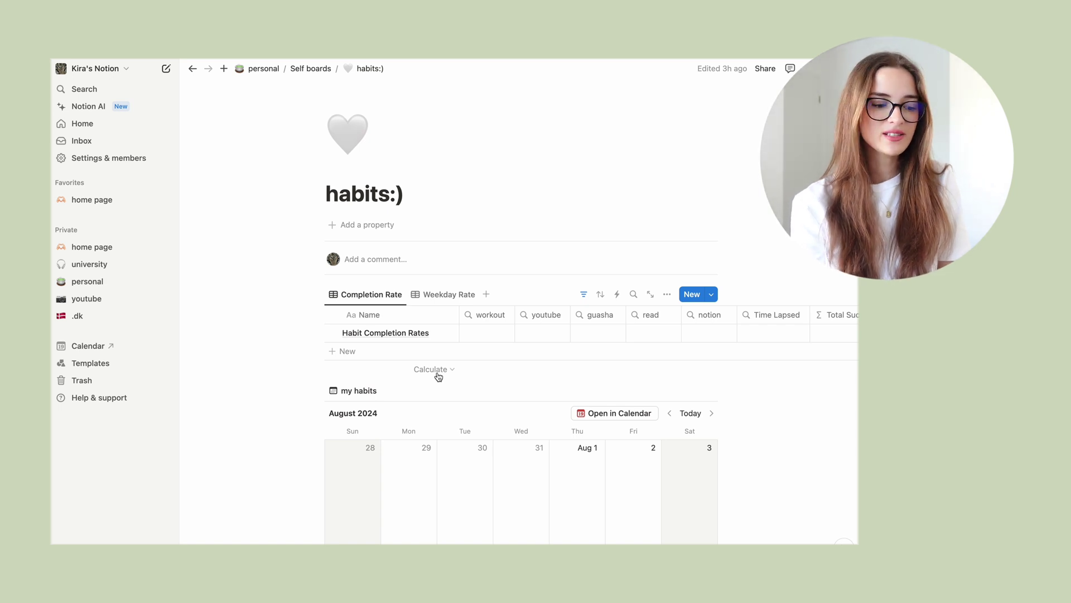
scroll(438, 376, down, 2)
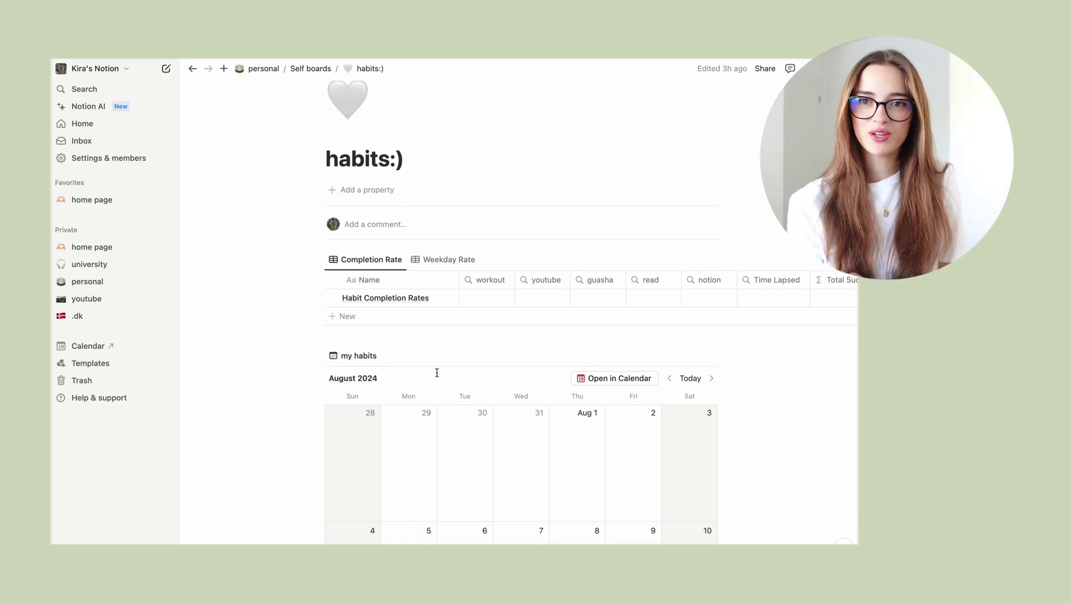
scroll(437, 372, down, 5)
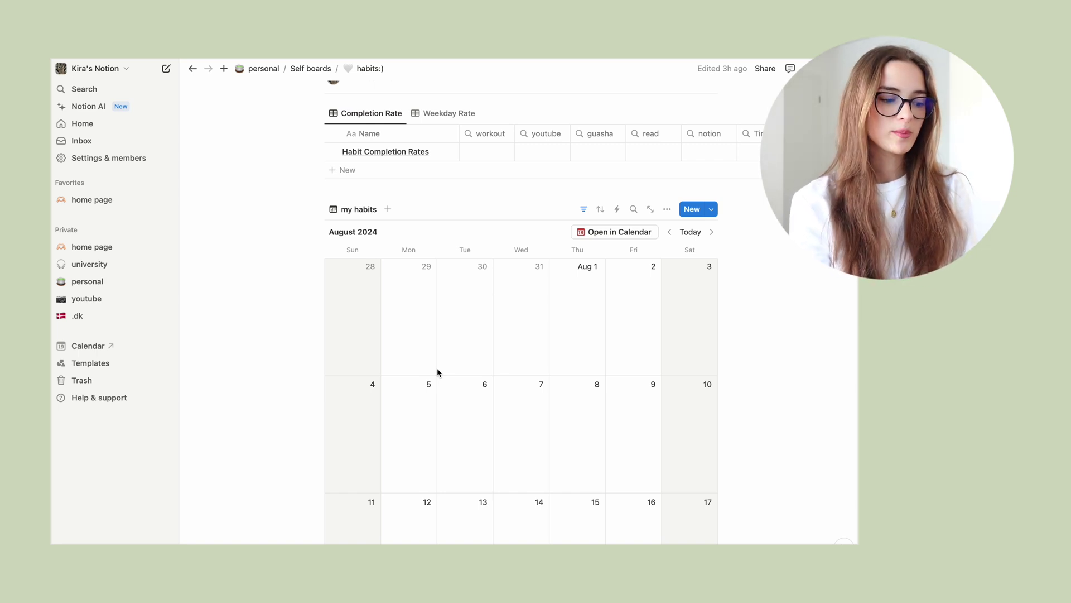
scroll(436, 367, down, 5)
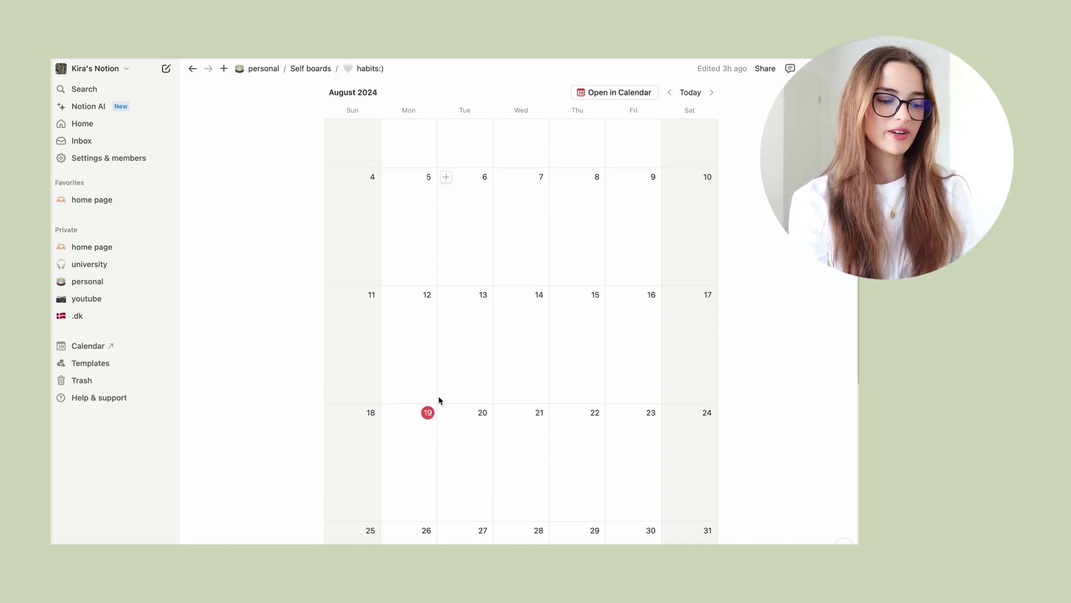
Add a 'daily habits' entry on August 19 with workout, youtube, guasha, read and notion all checked
click(389, 406)
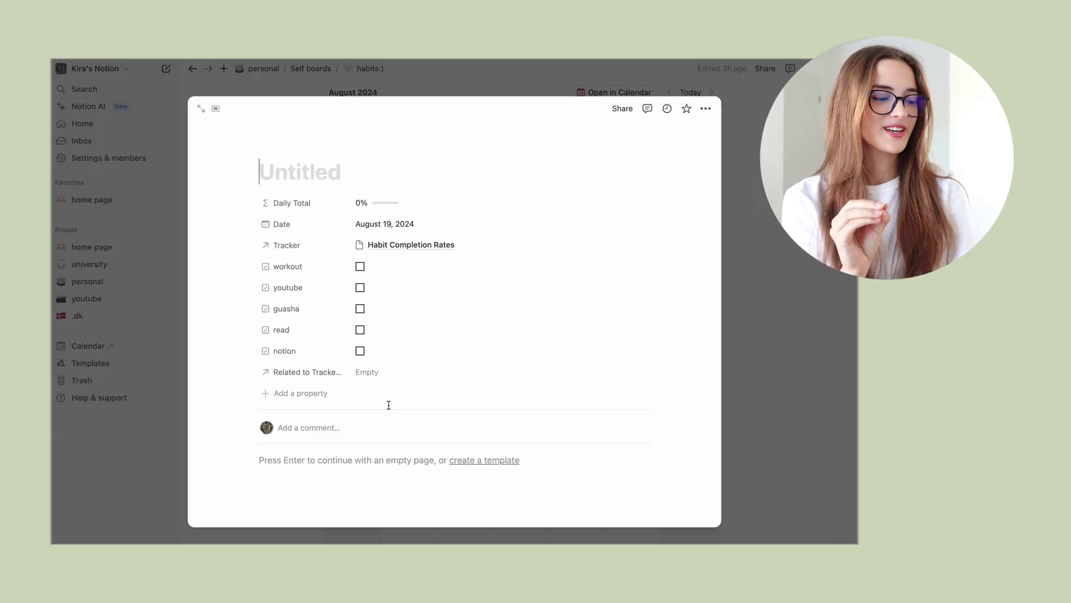
text(daily hab)
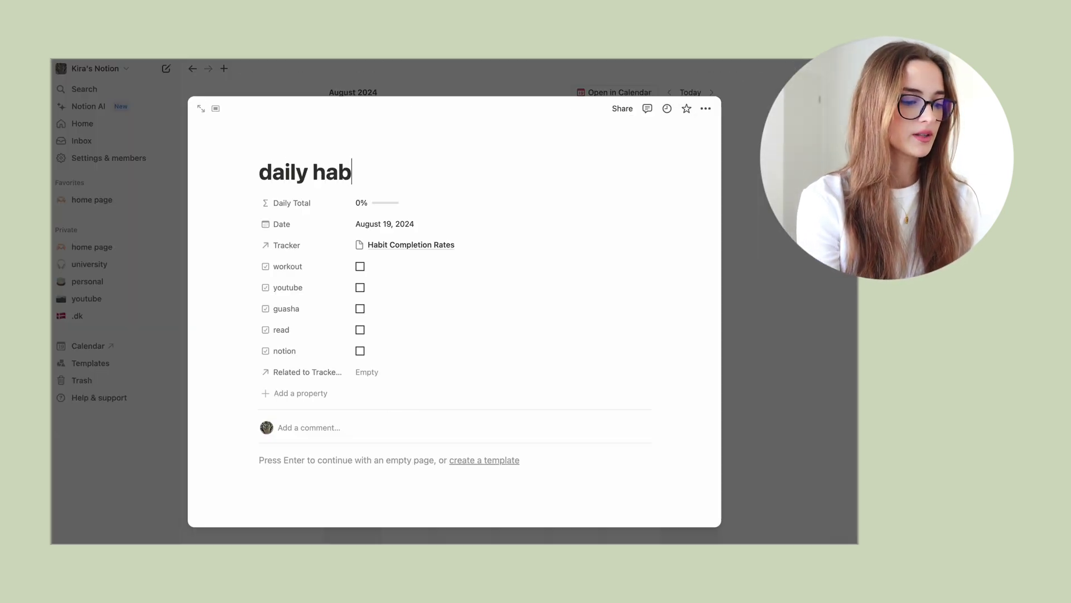
text(its)
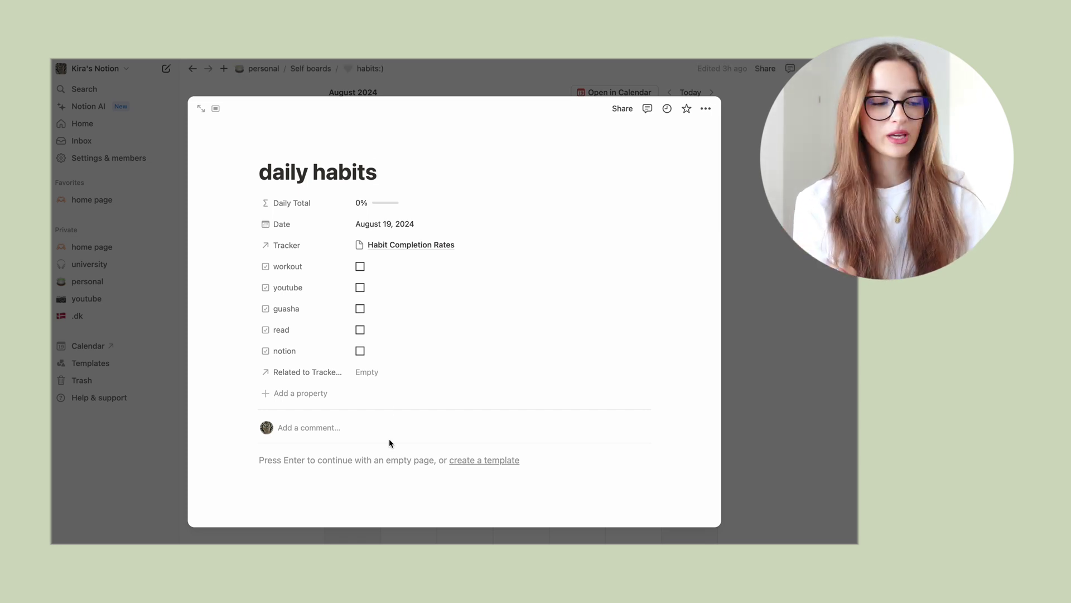
click(360, 266)
click(360, 287)
click(360, 309)
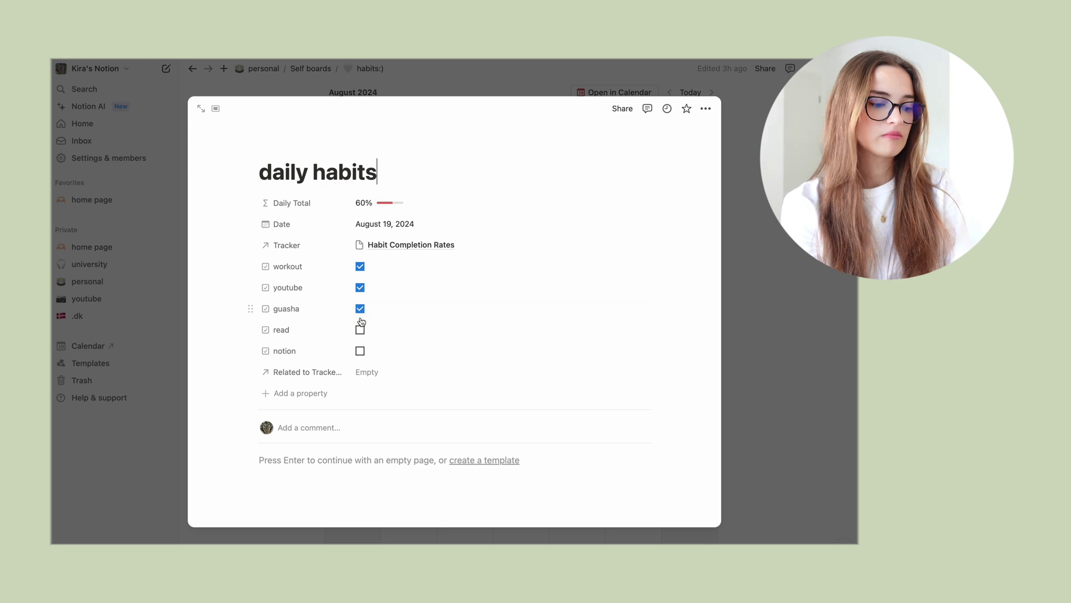
click(360, 330)
click(360, 351)
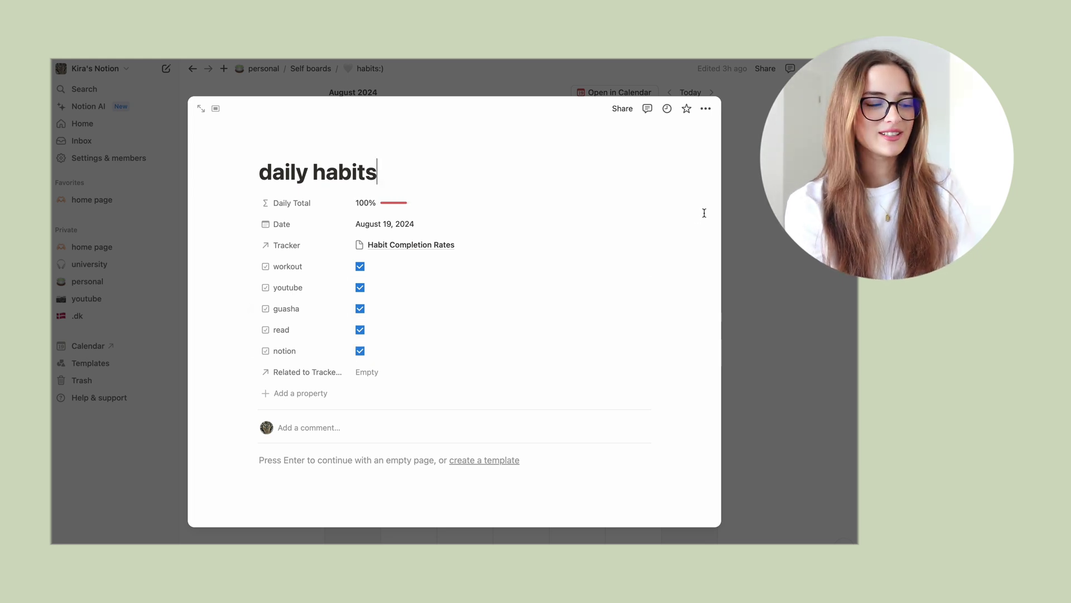
click(728, 211)
Switch the habits table to the Weekday Rate view and browse its Monday–Sunday rows
scroll(645, 218, up, 5)
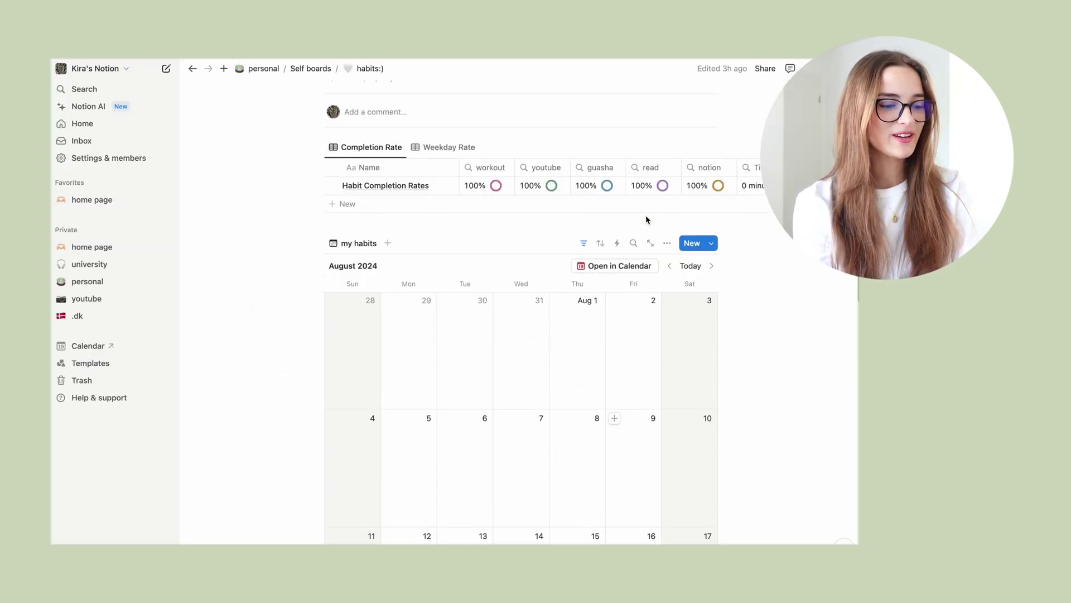
scroll(646, 219, up, 1)
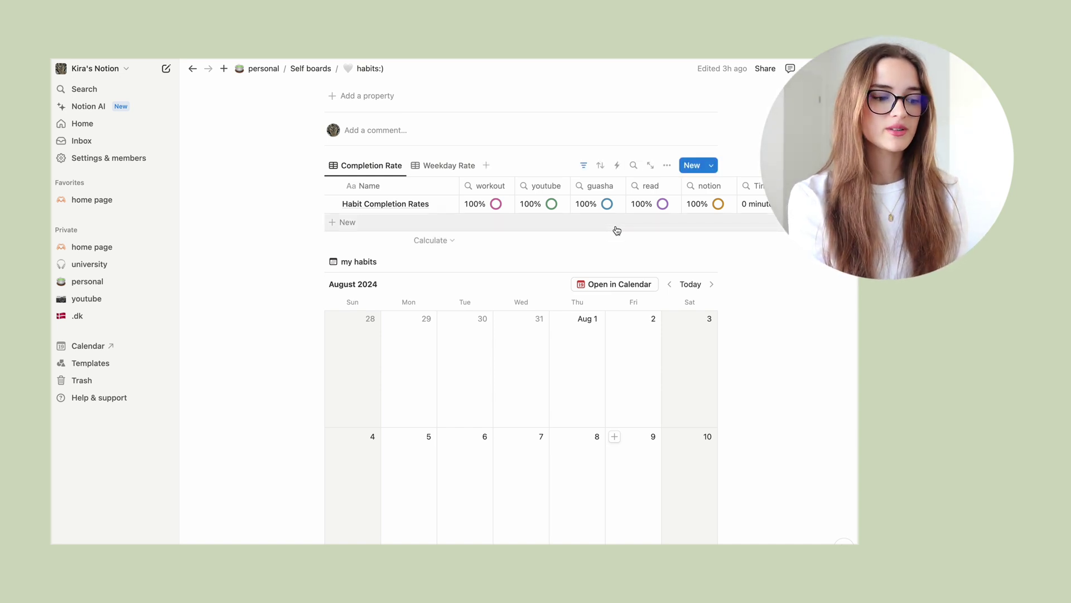
click(441, 168)
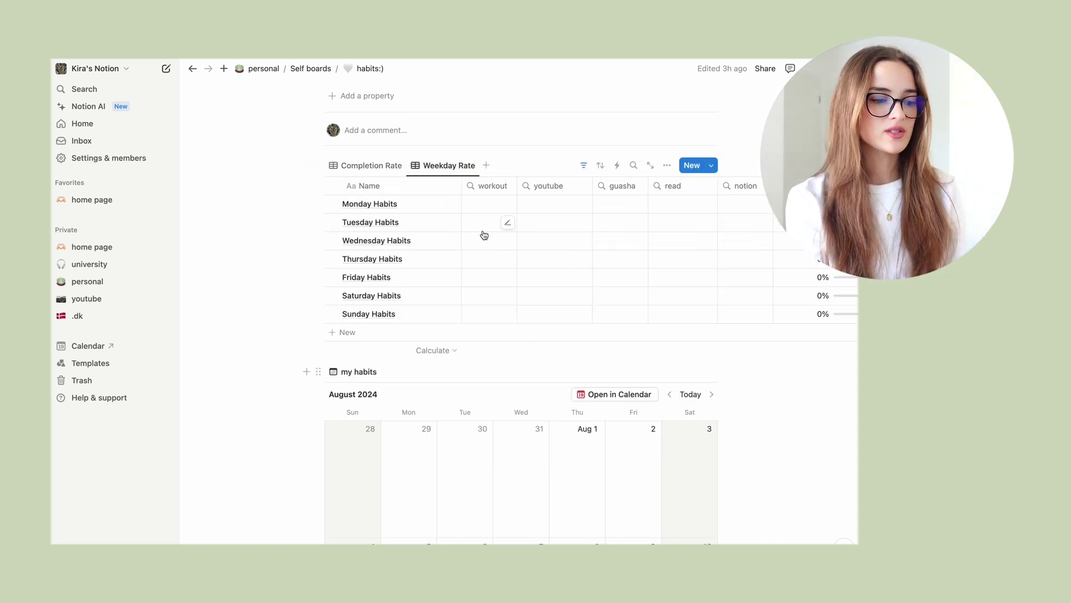
scroll(465, 204, right, 2)
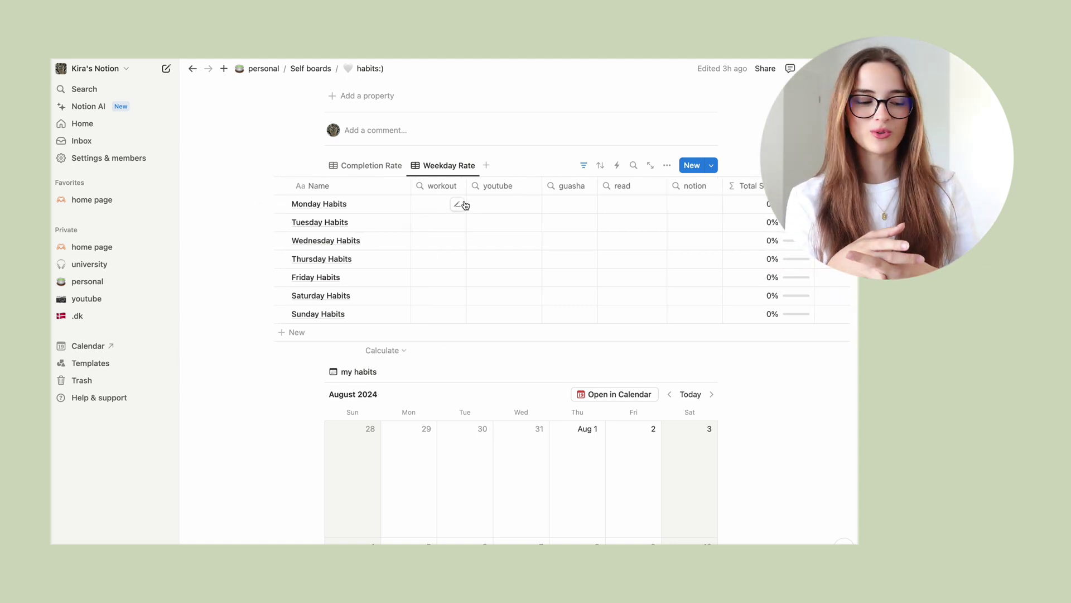
scroll(465, 205, down, 1)
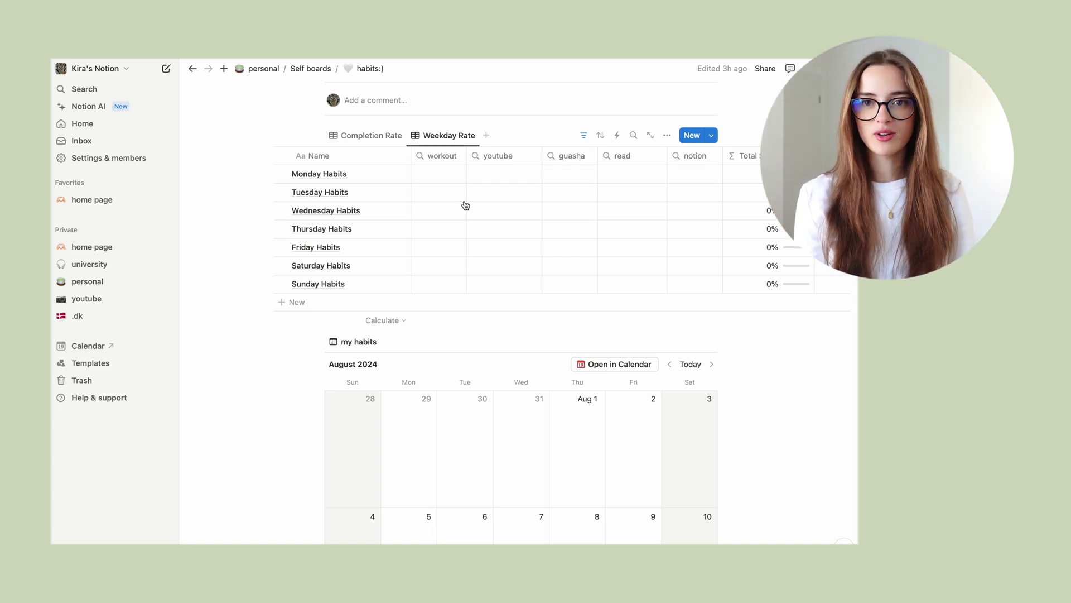
scroll(465, 204, down, 1)
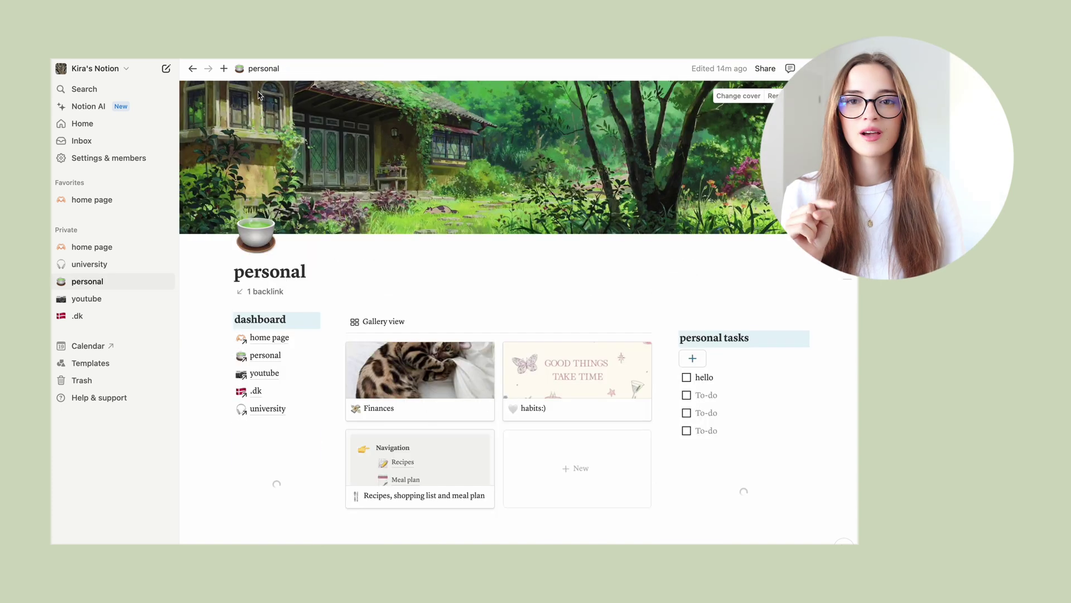
scroll(329, 253, down, 1)
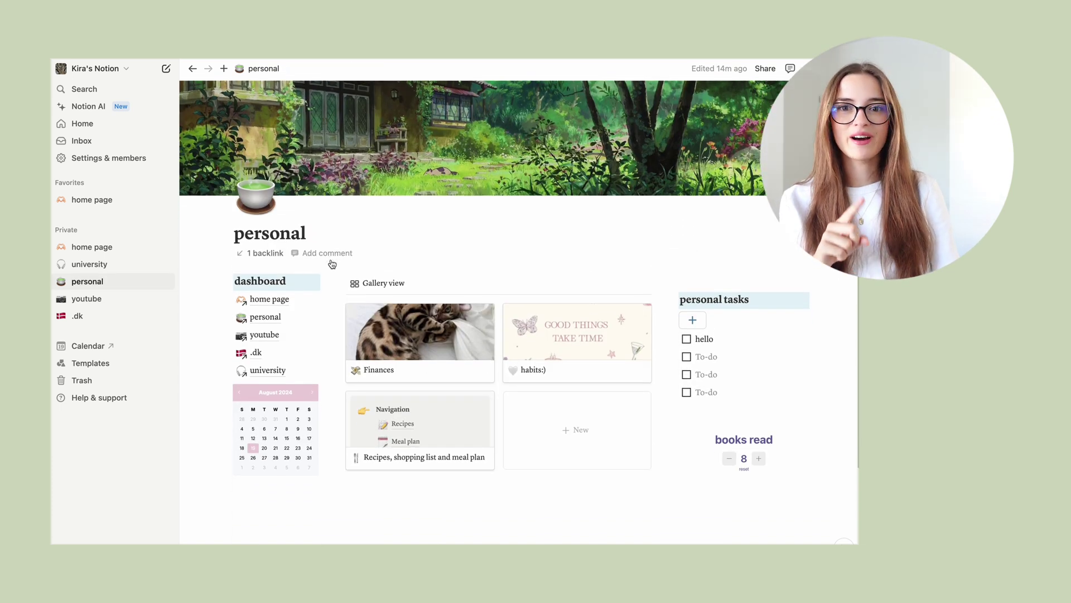
click(456, 442)
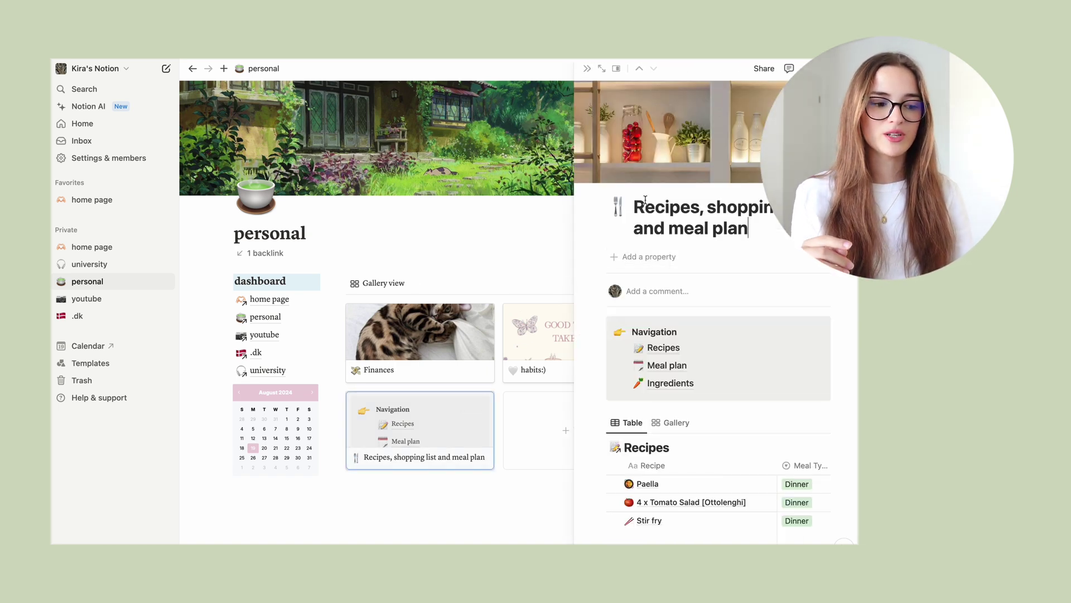
click(600, 69)
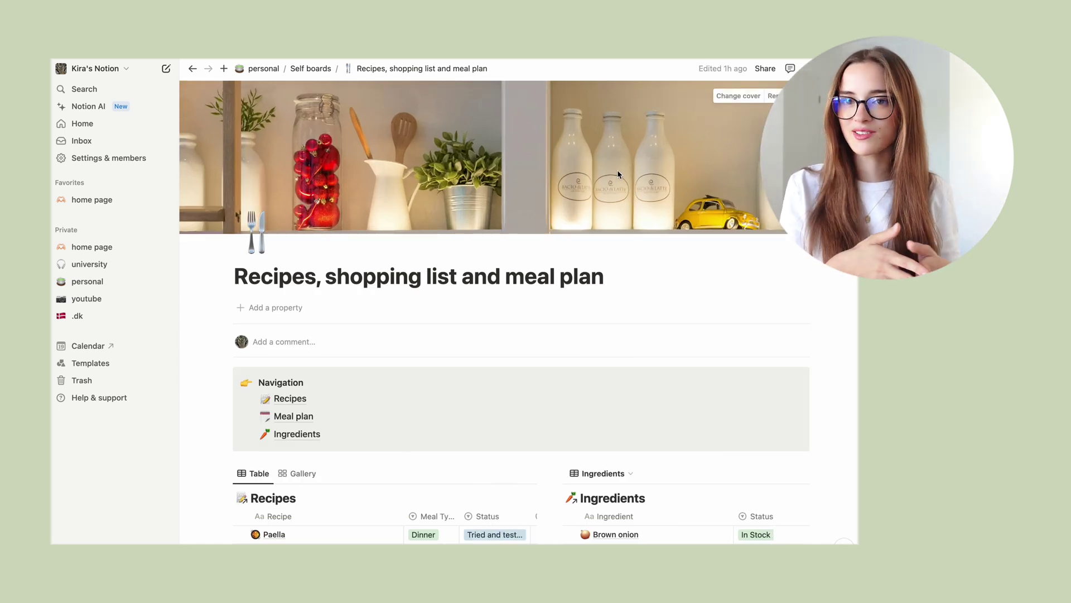
scroll(670, 340, down, 5)
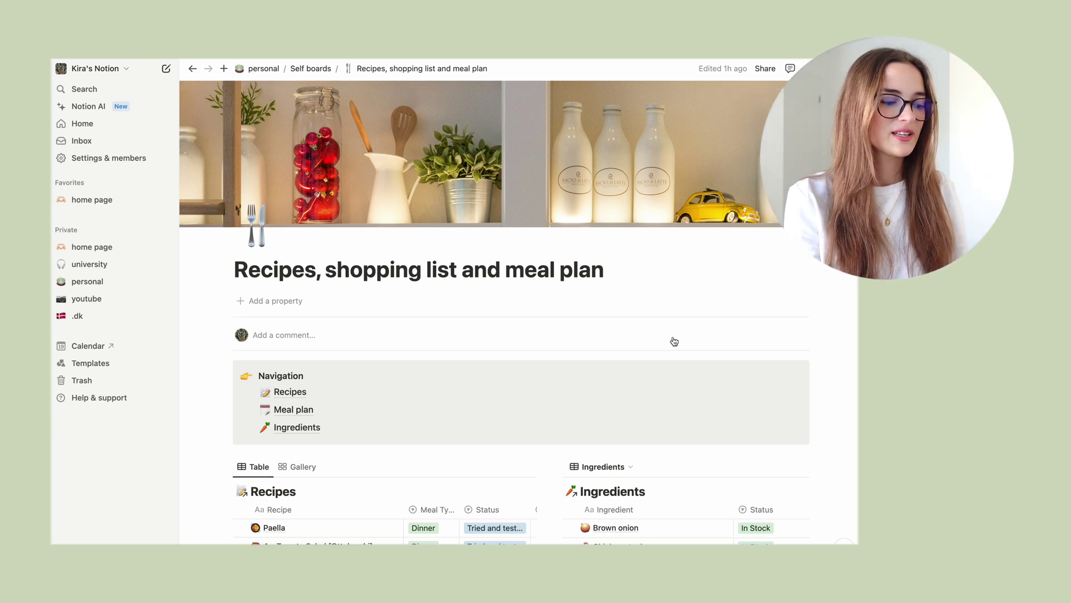
mouse_move(364, 286)
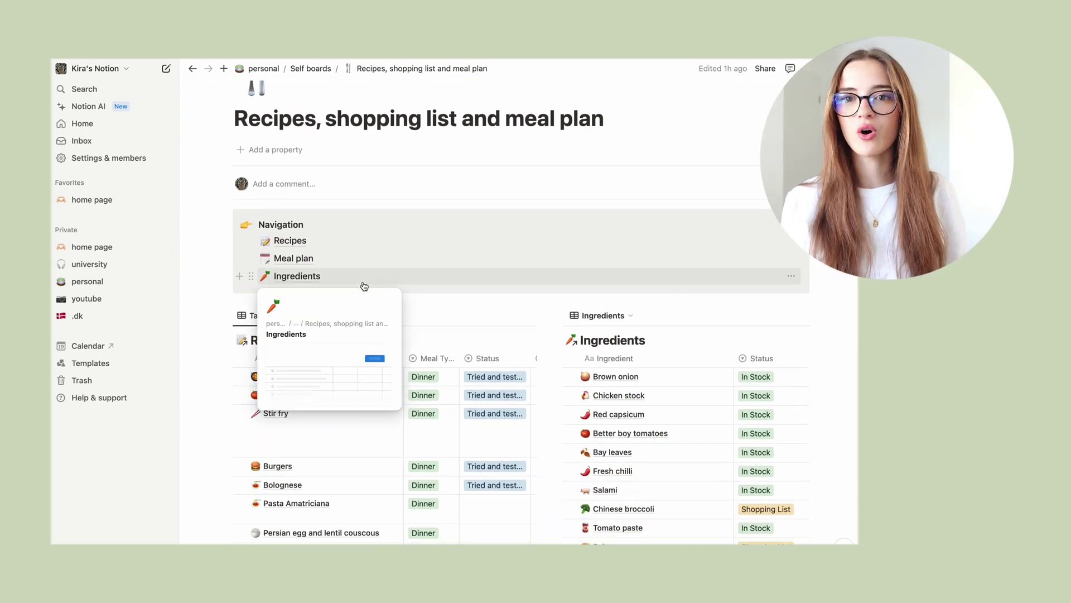
scroll(364, 286, down, 1)
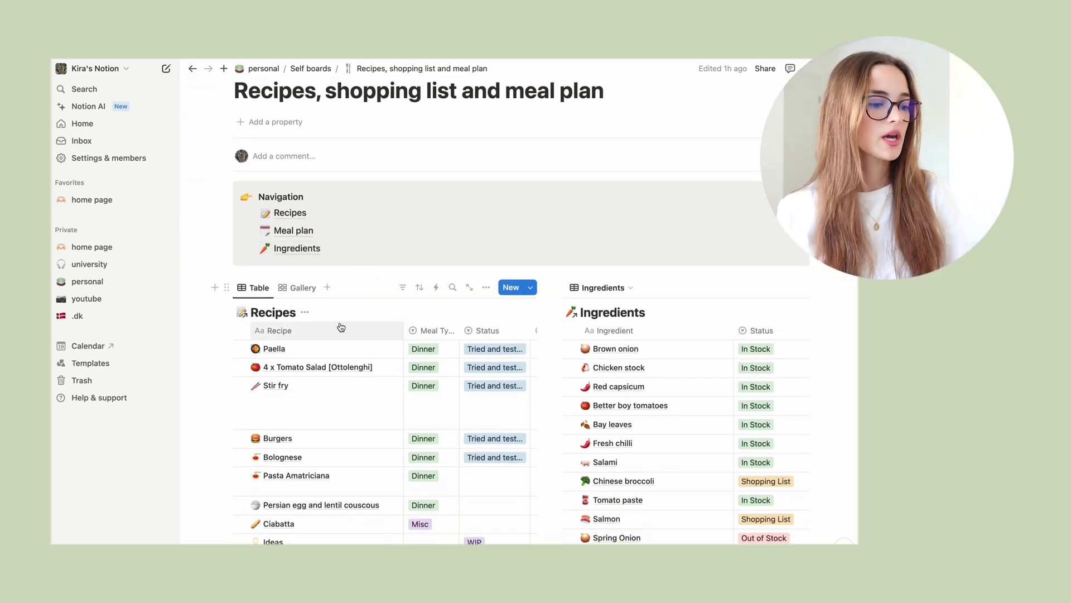
scroll(341, 327, down, 2)
scroll(341, 327, down, 3)
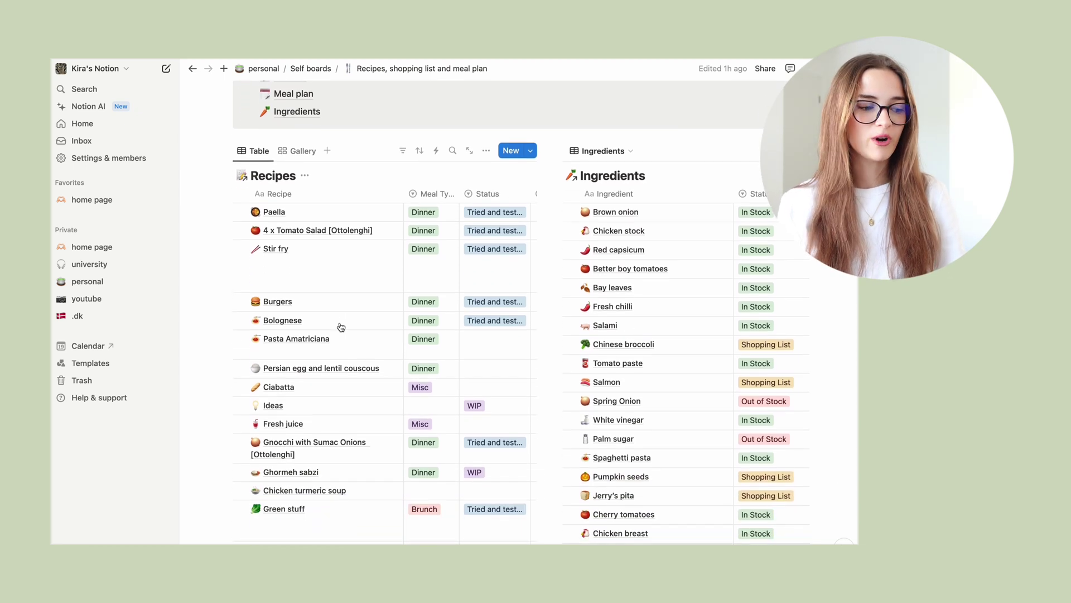
scroll(341, 327, down, 1)
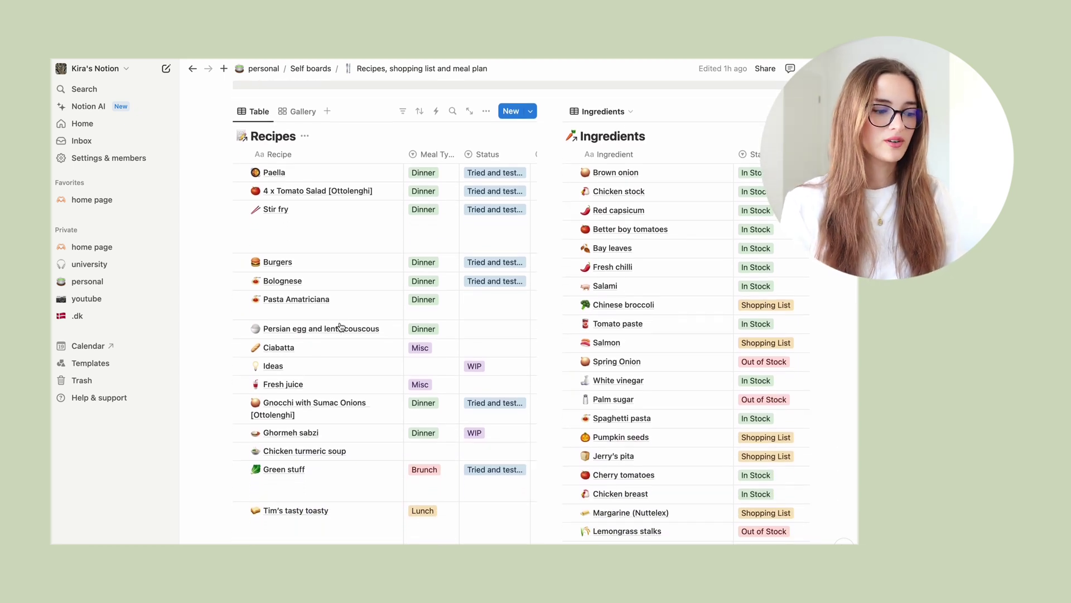
scroll(306, 407, down, 1)
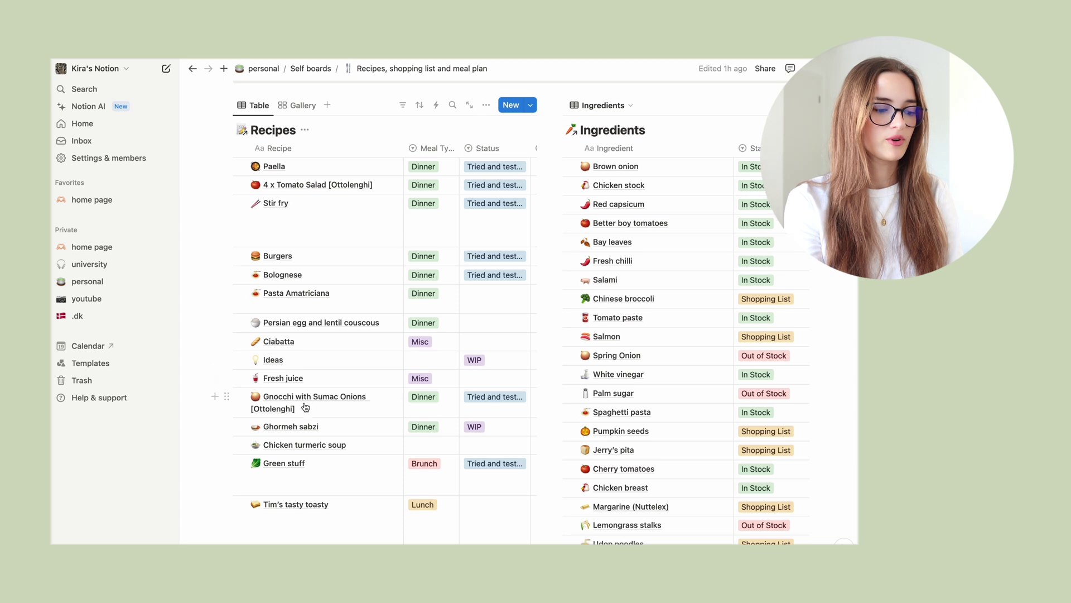
scroll(305, 408, down, 1)
scroll(301, 424, down, 1)
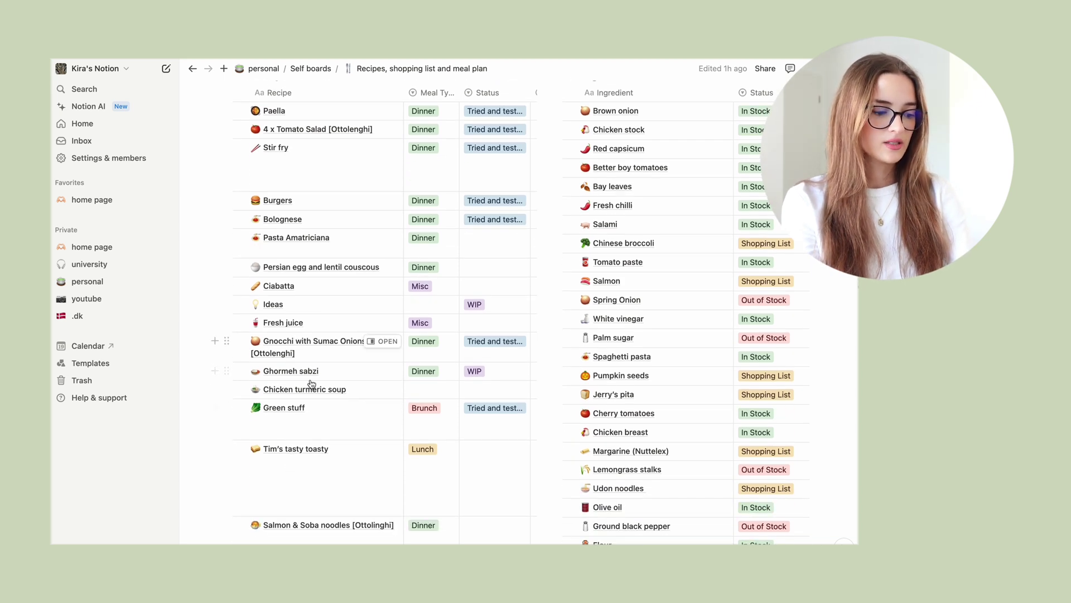
scroll(310, 391, down, 4)
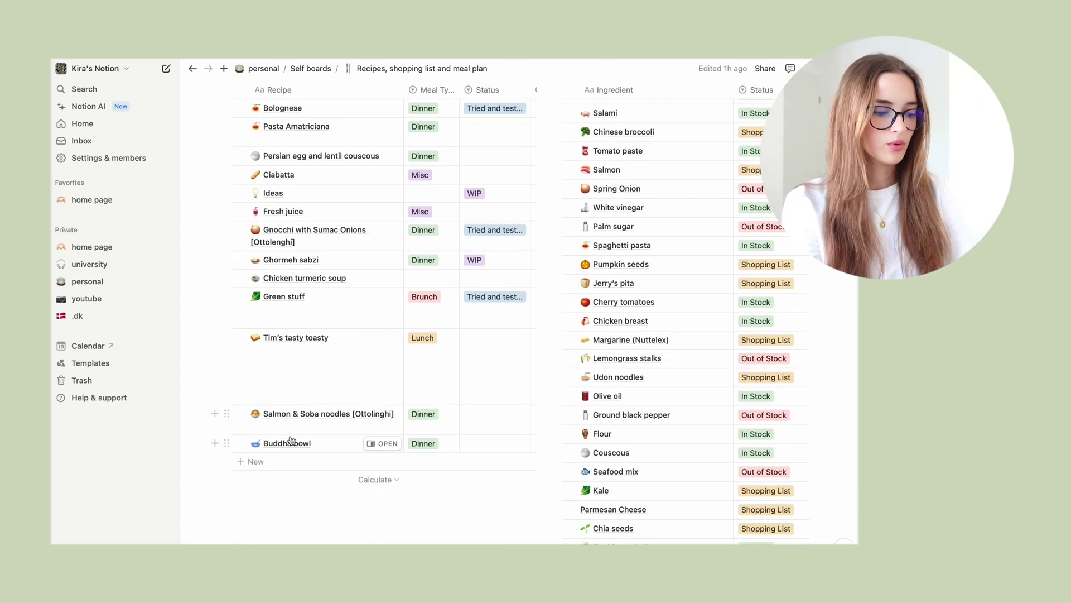
click(290, 441)
key(Escape)
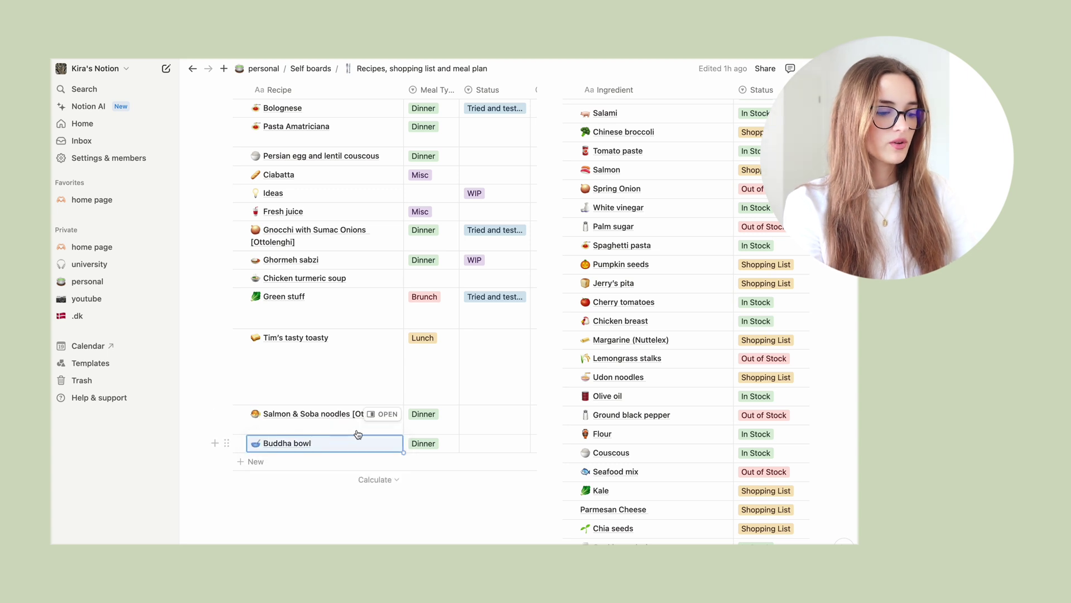
click(385, 443)
scroll(718, 240, down, 3)
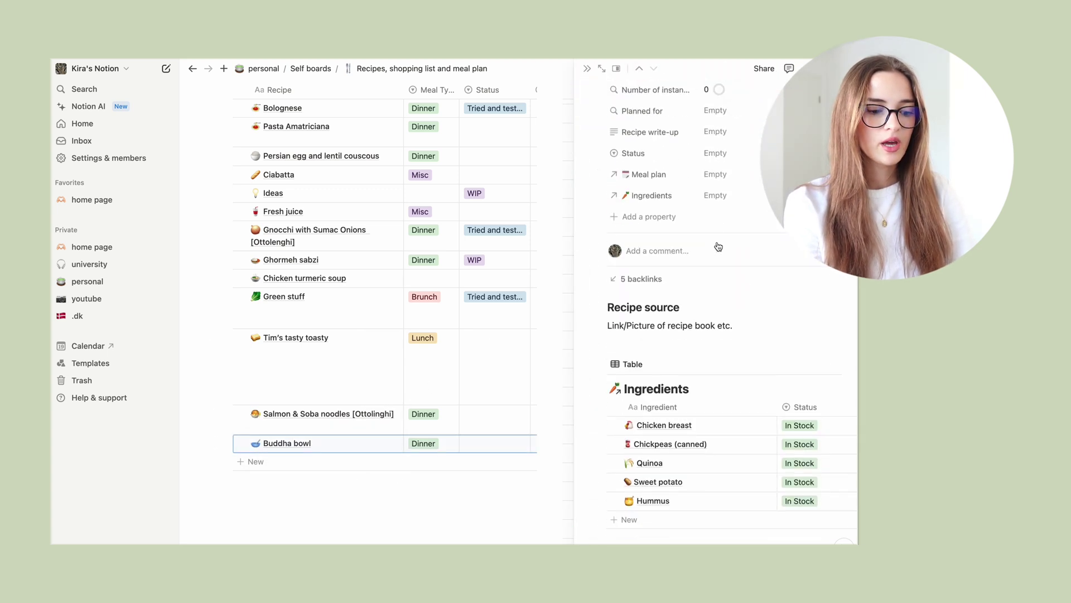
scroll(708, 318, up, 3)
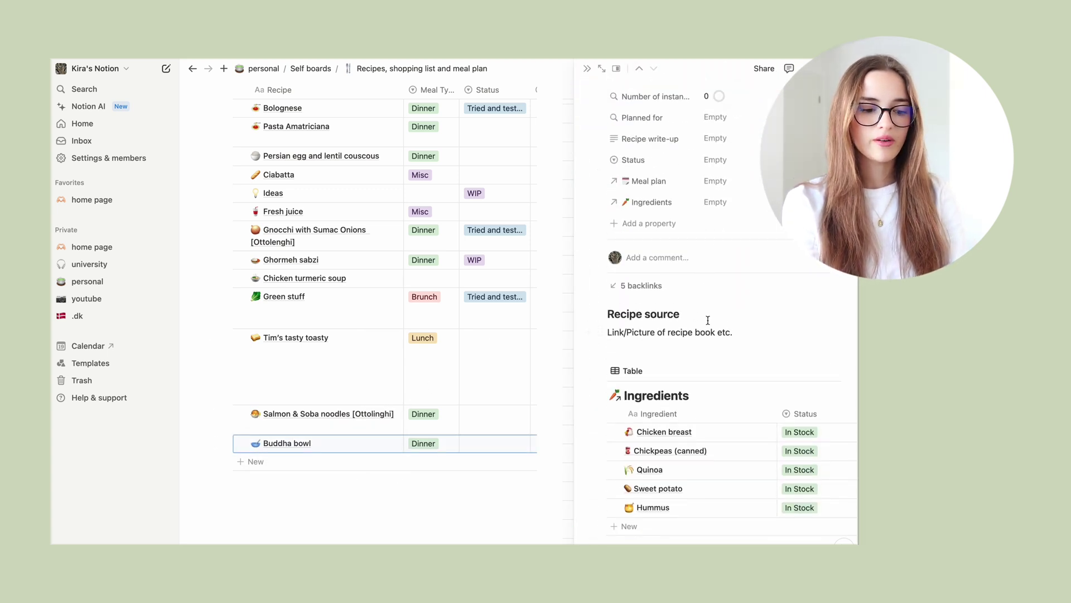
scroll(708, 320, up, 3)
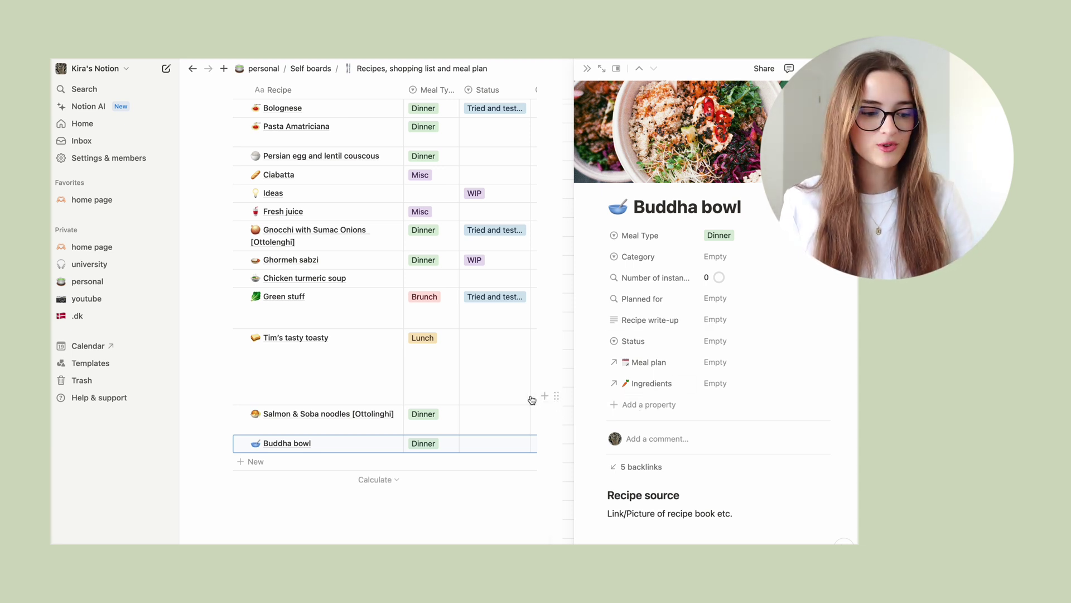
scroll(484, 337, up, 5)
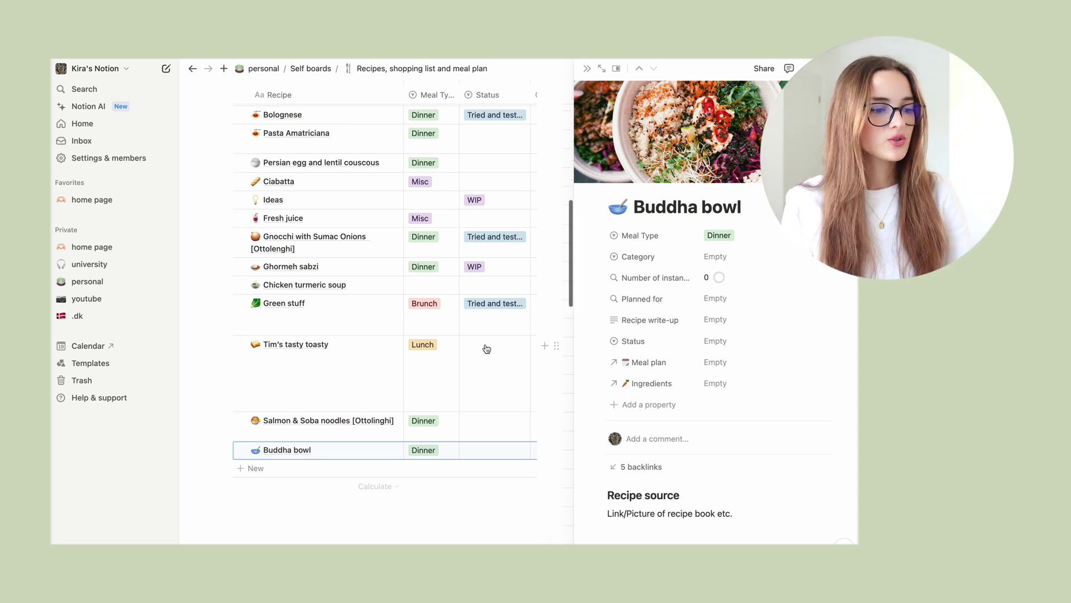
click(587, 68)
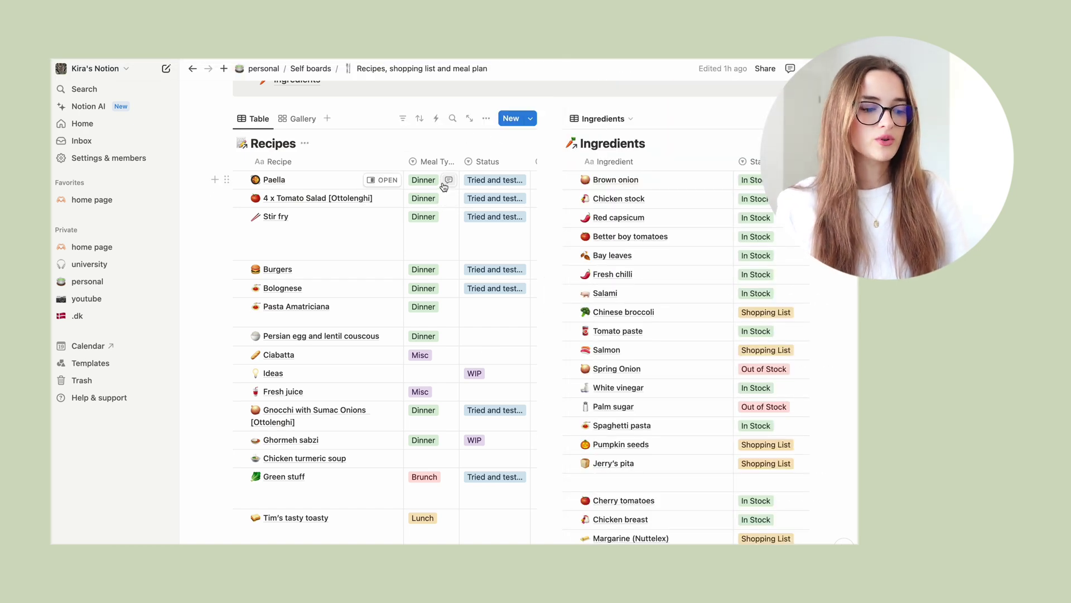
scroll(444, 187, right, 2)
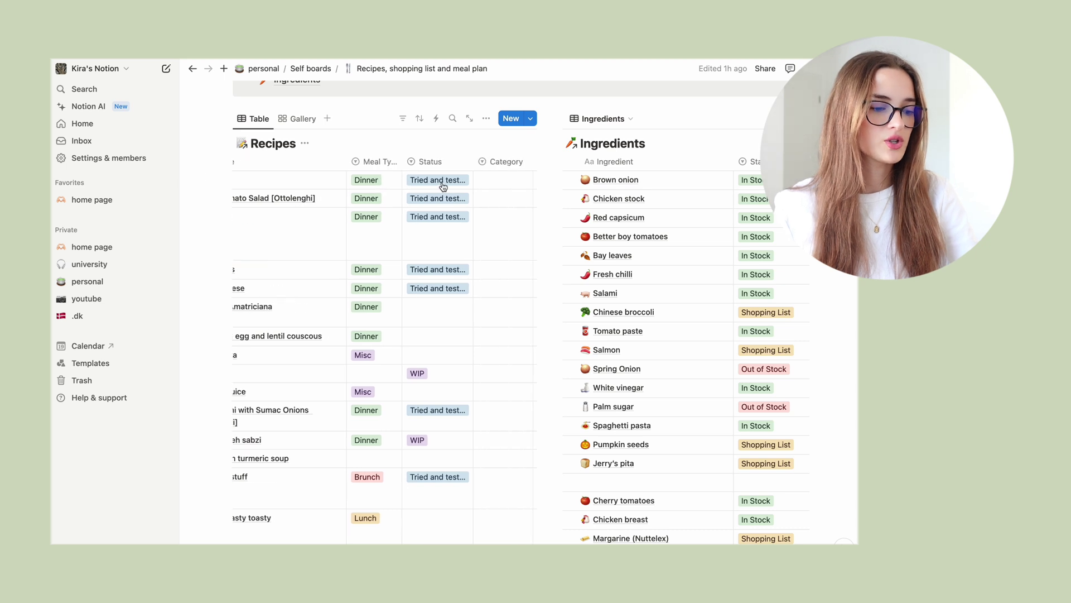
scroll(443, 187, right, 2)
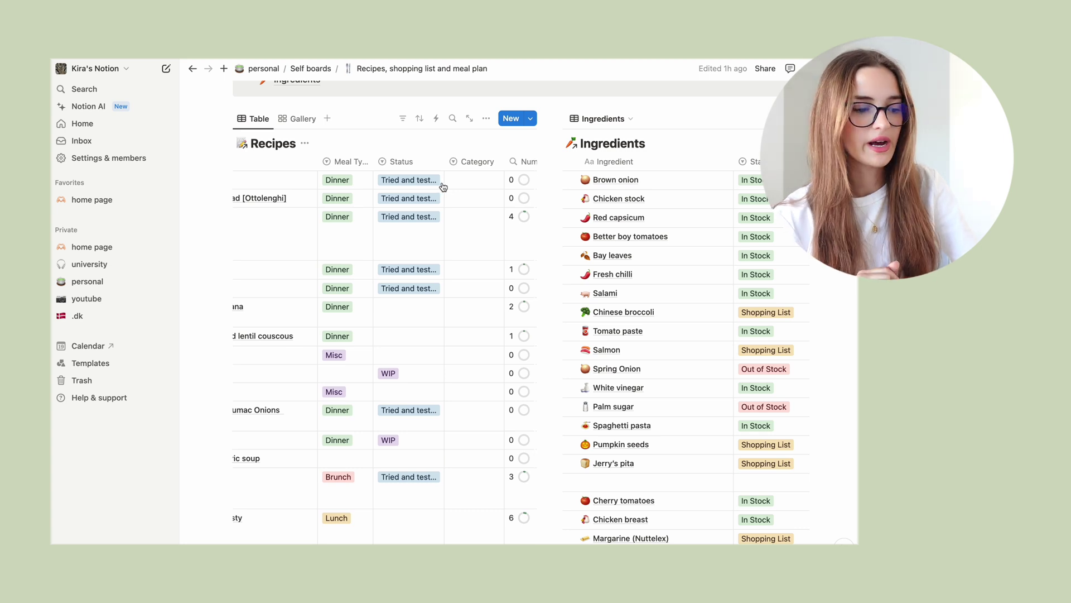
scroll(443, 187, right, 2)
click(434, 182)
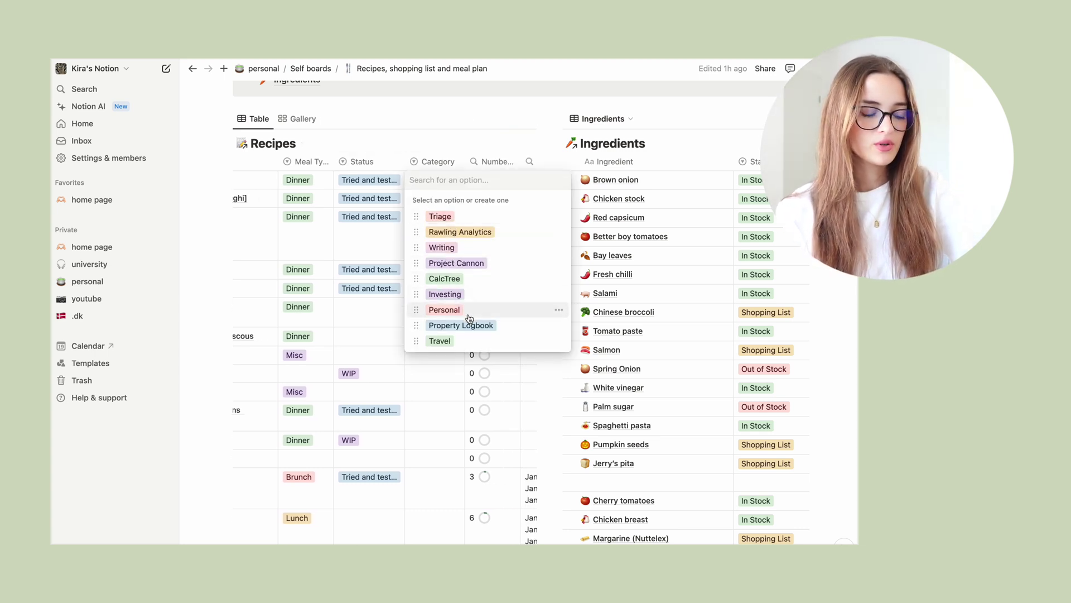
click(443, 375)
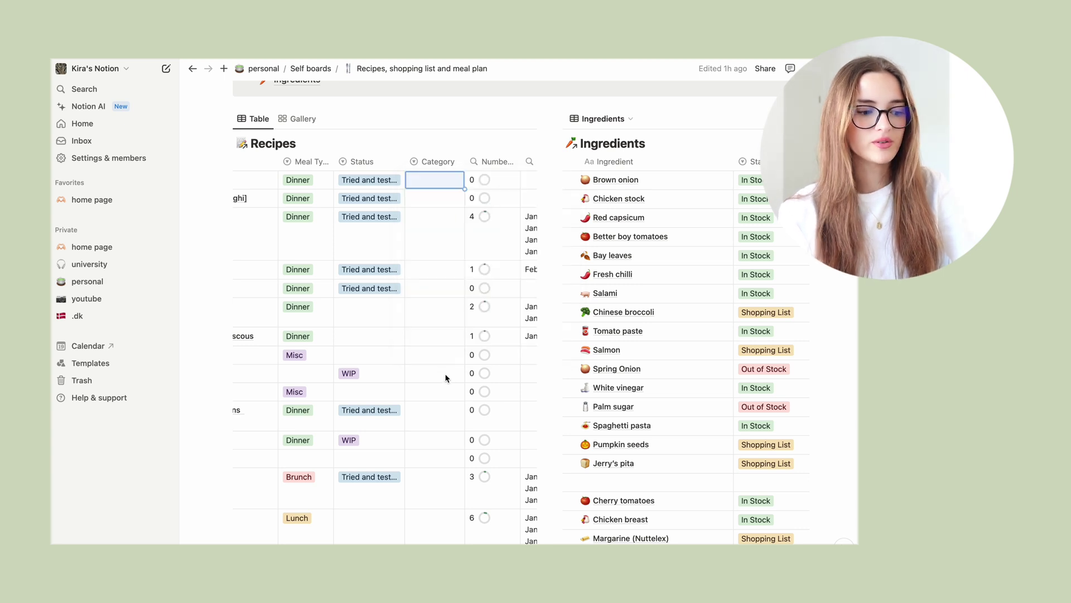
scroll(445, 375, right, 2)
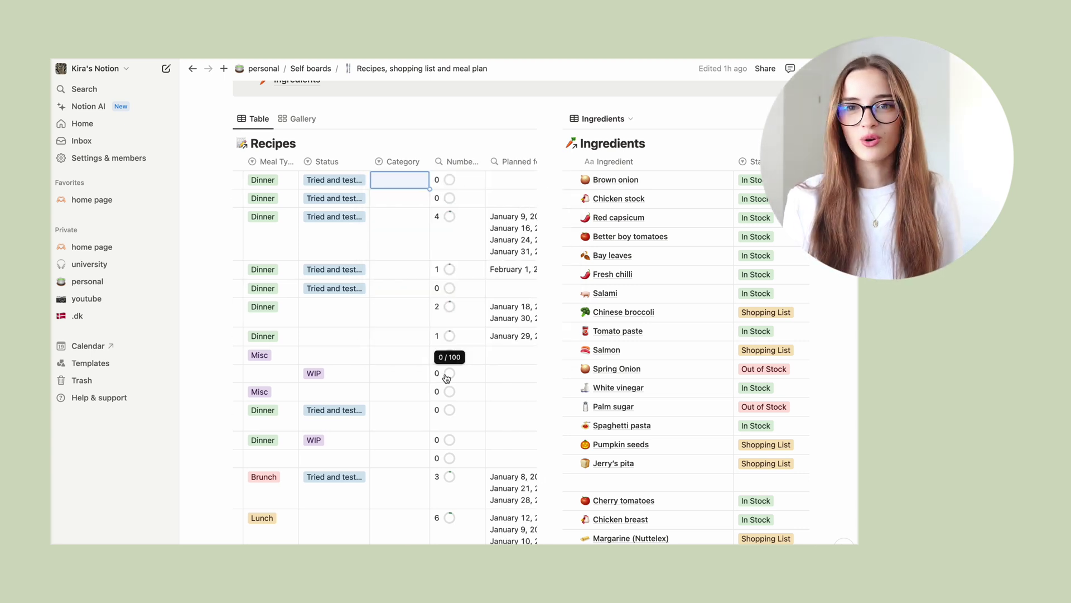
scroll(446, 377, right, 6)
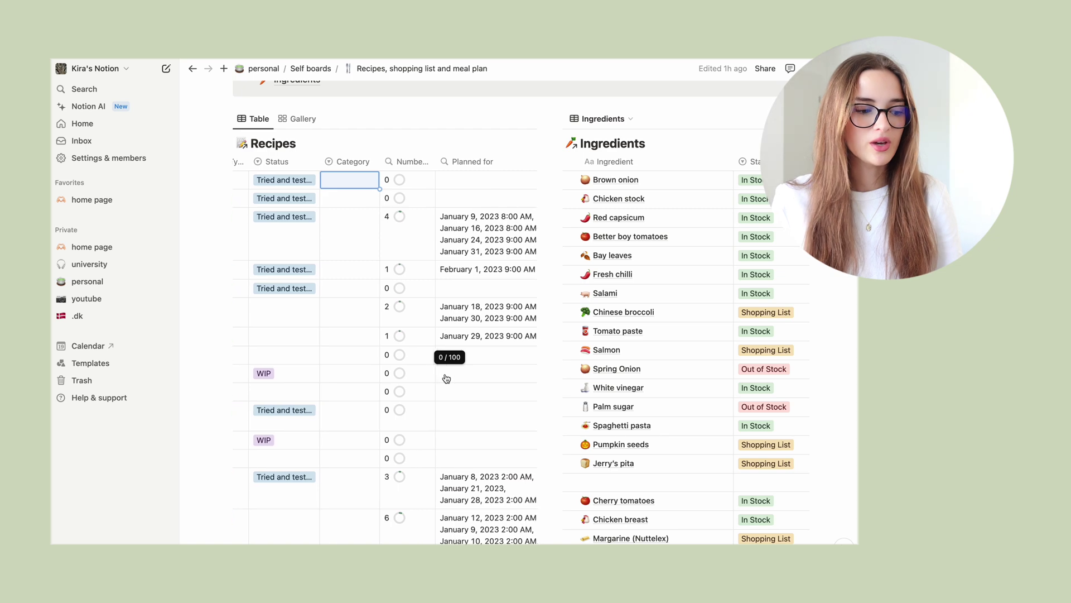
scroll(447, 378, right, 3)
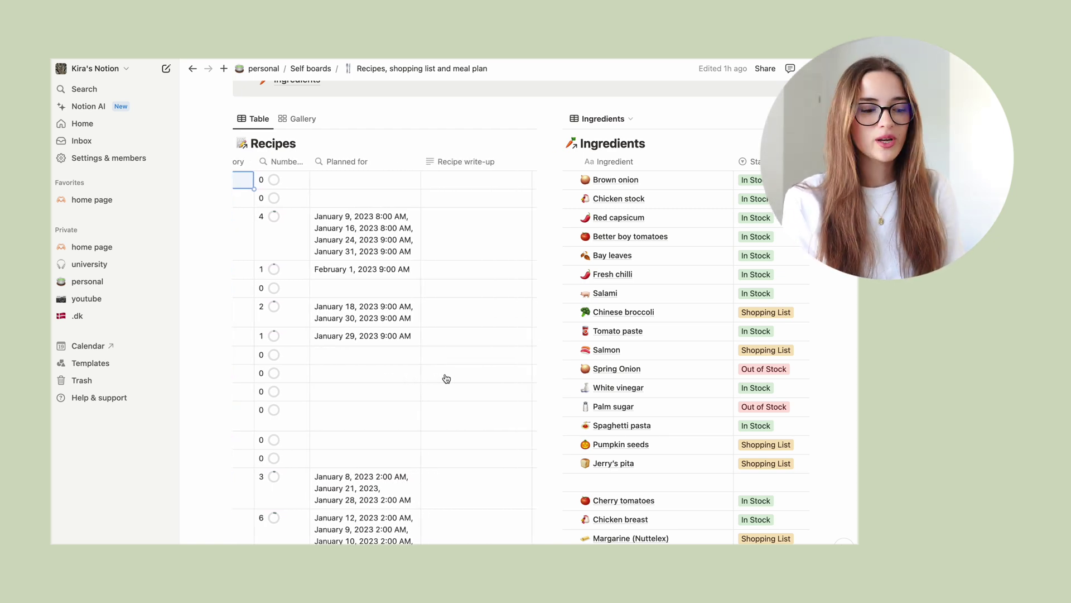
scroll(446, 378, down, 15)
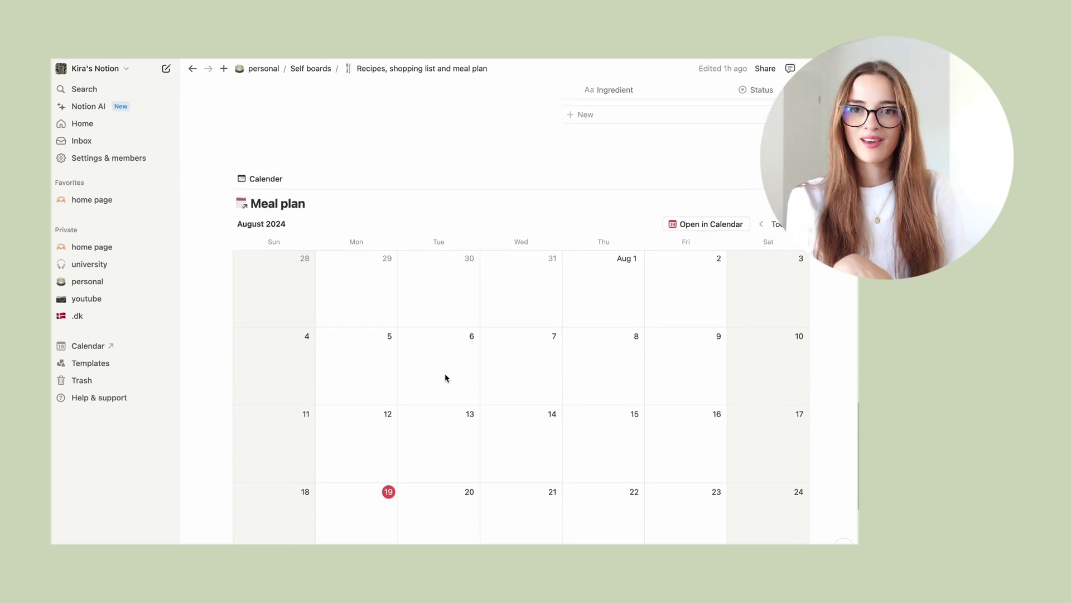
scroll(445, 378, up, 3)
scroll(445, 378, up, 15)
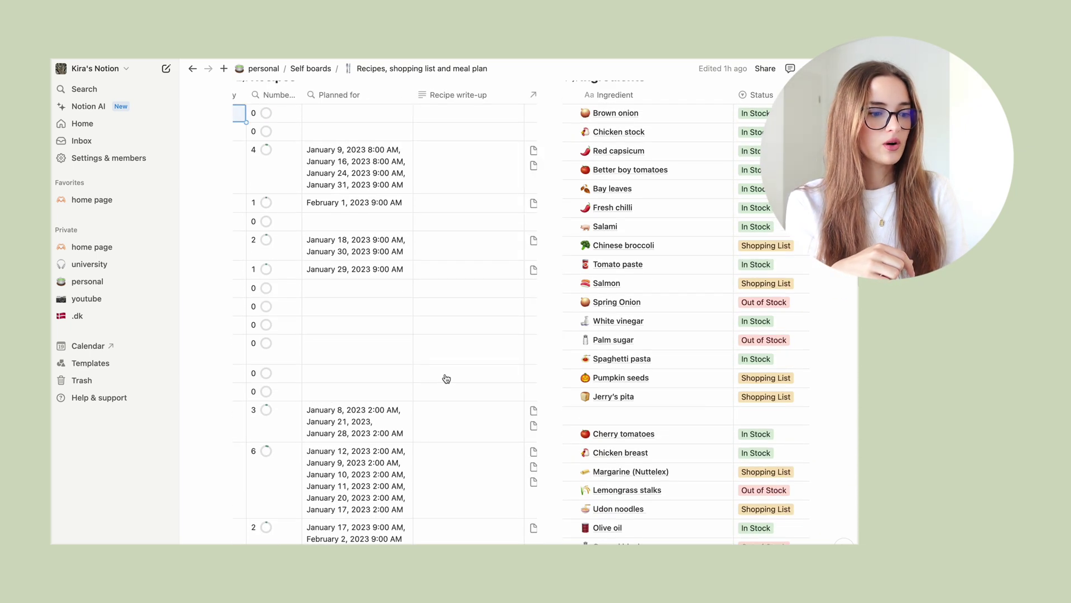
scroll(446, 378, down, 3)
scroll(446, 378, right, 10)
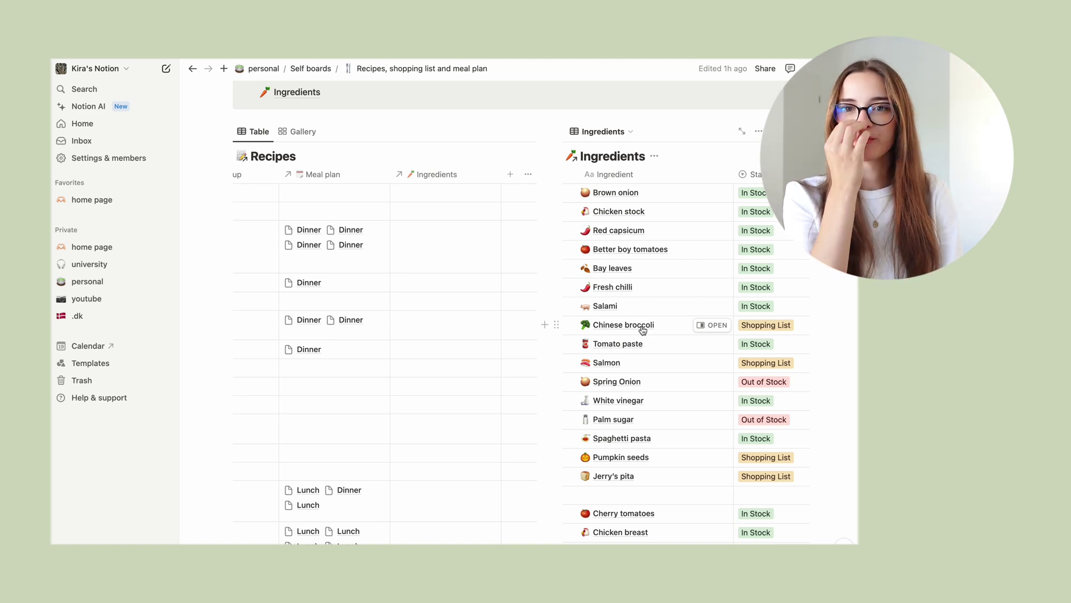
scroll(642, 321, down, 15)
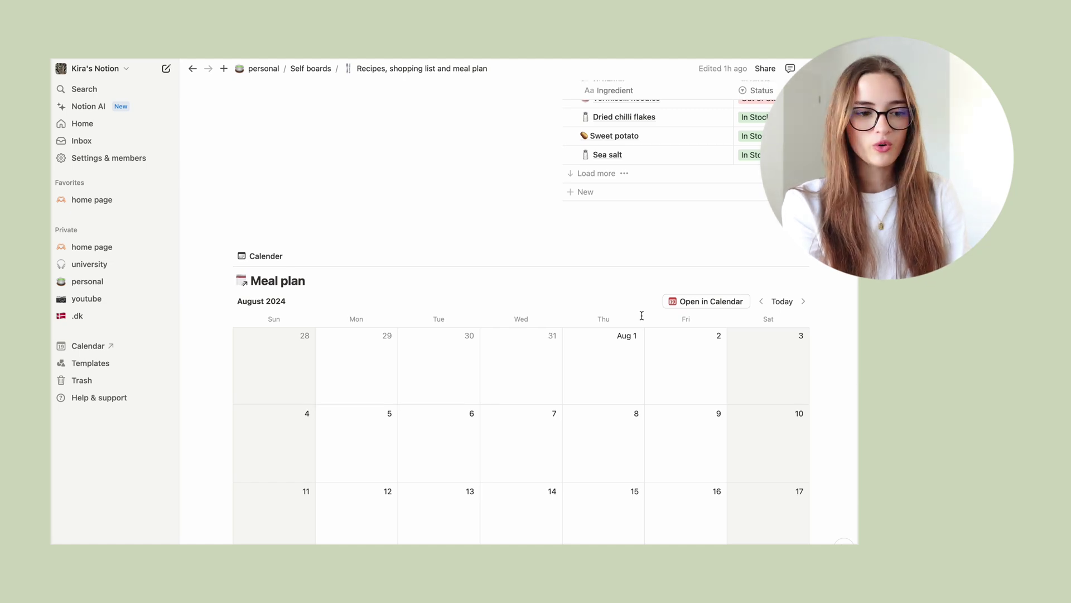
scroll(641, 315, up, 10)
scroll(643, 319, up, 6)
scroll(643, 320, right, 3)
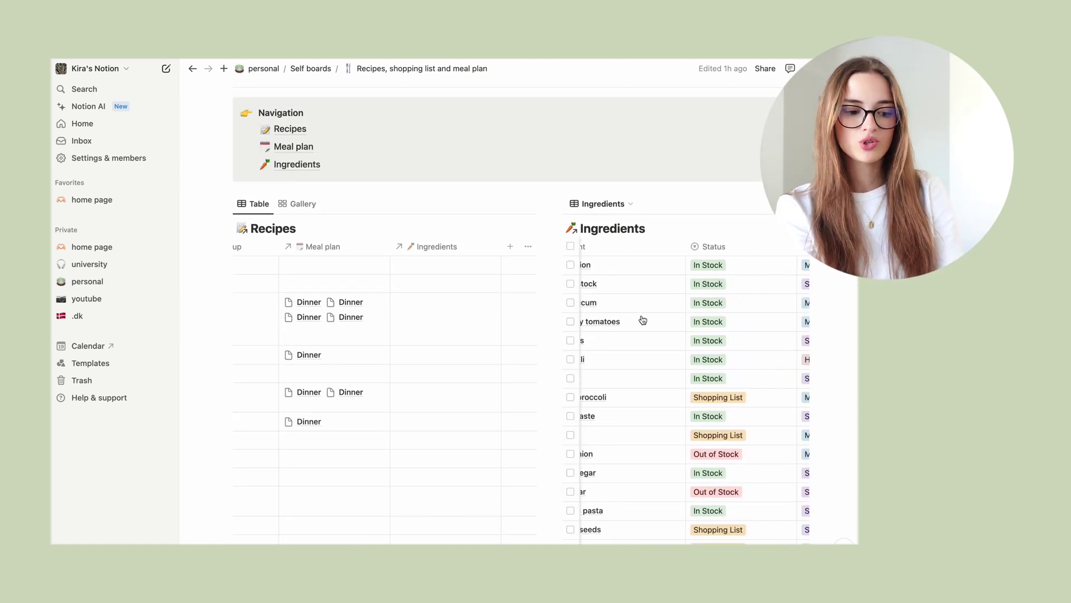
scroll(643, 320, right, 5)
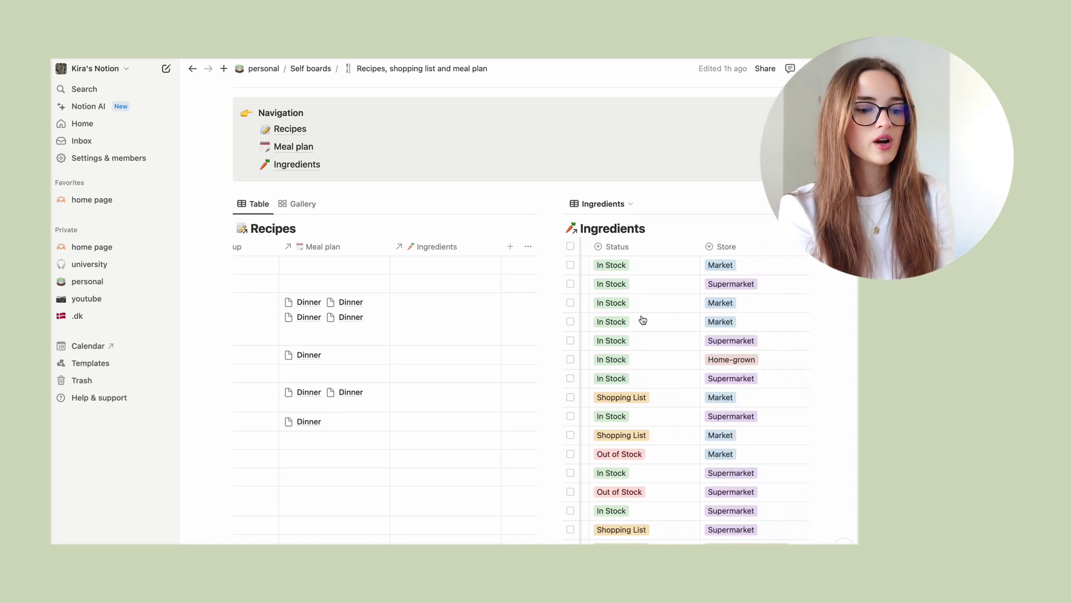
scroll(643, 320, right, 4)
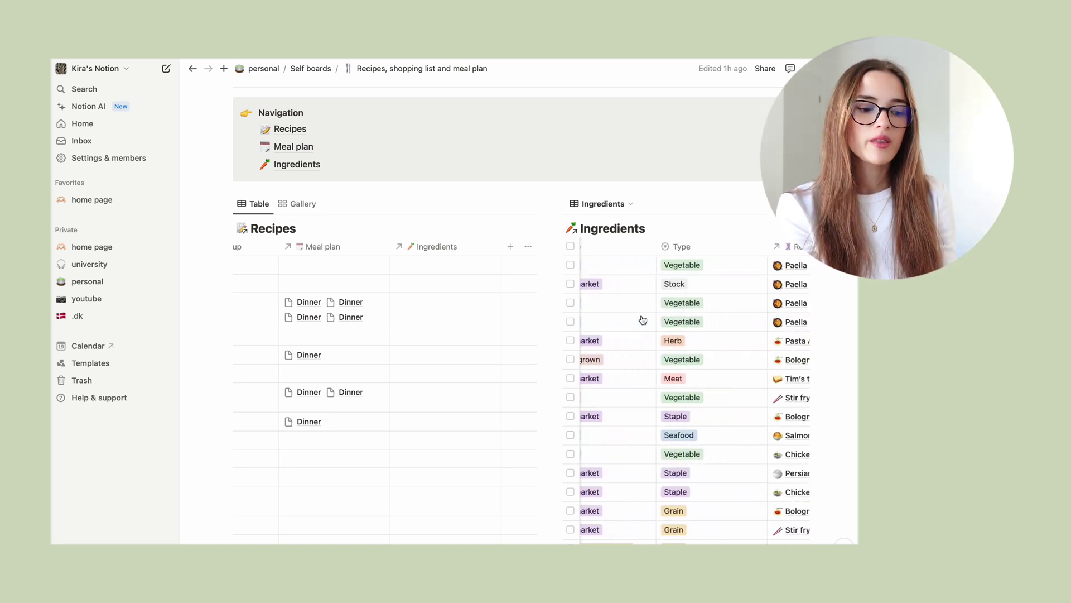
scroll(643, 320, right, 4)
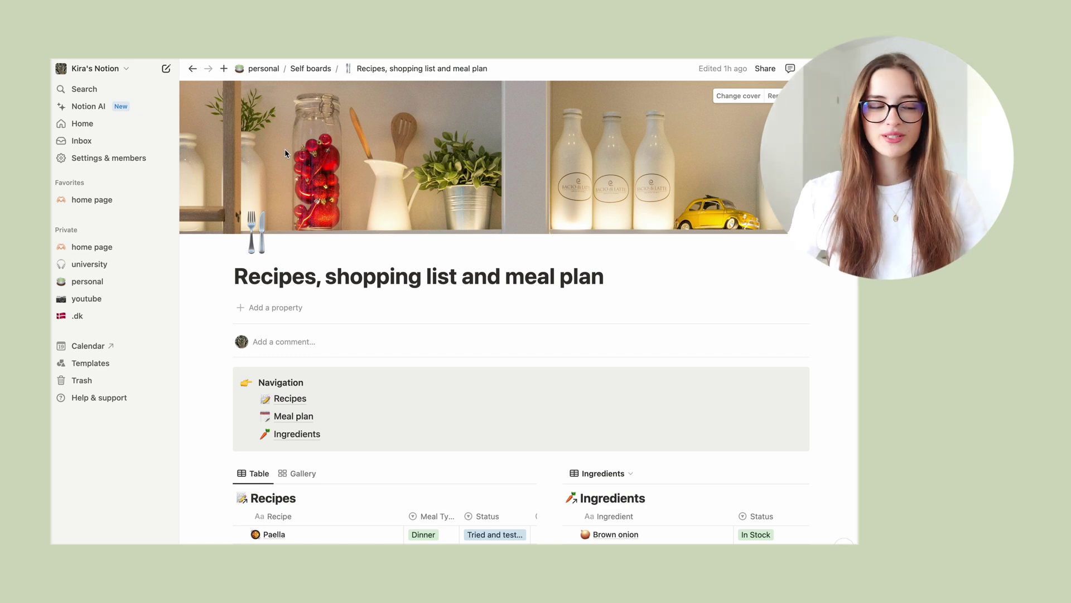
Go to the personal page, then open the youtube page from the Private sidebar
click(251, 71)
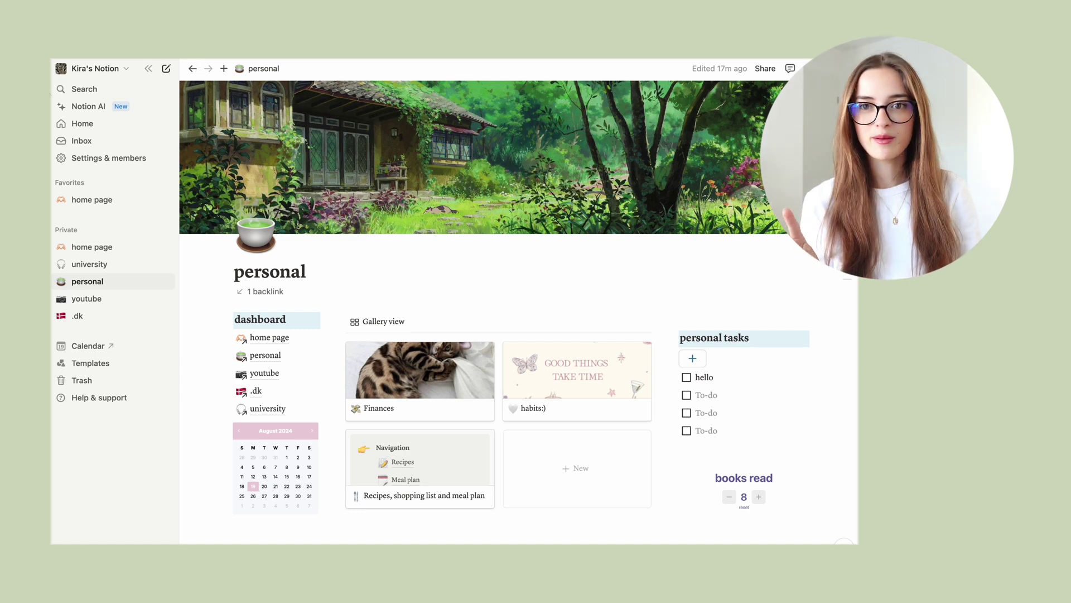
click(112, 302)
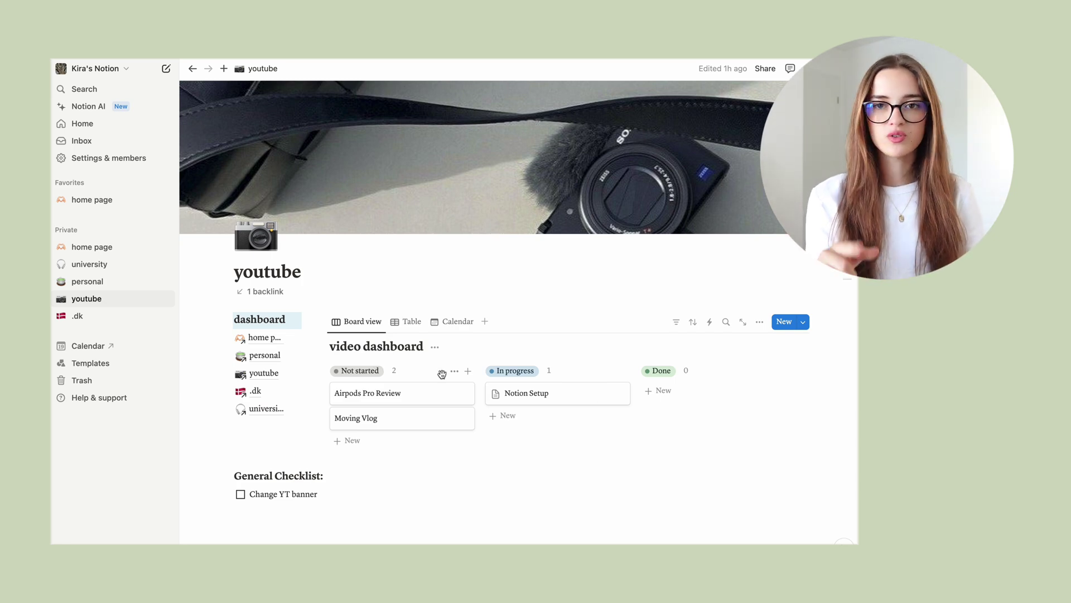
Open the Notion Setup video full-page, read through its script, then open the video dashboard on its own
click(558, 403)
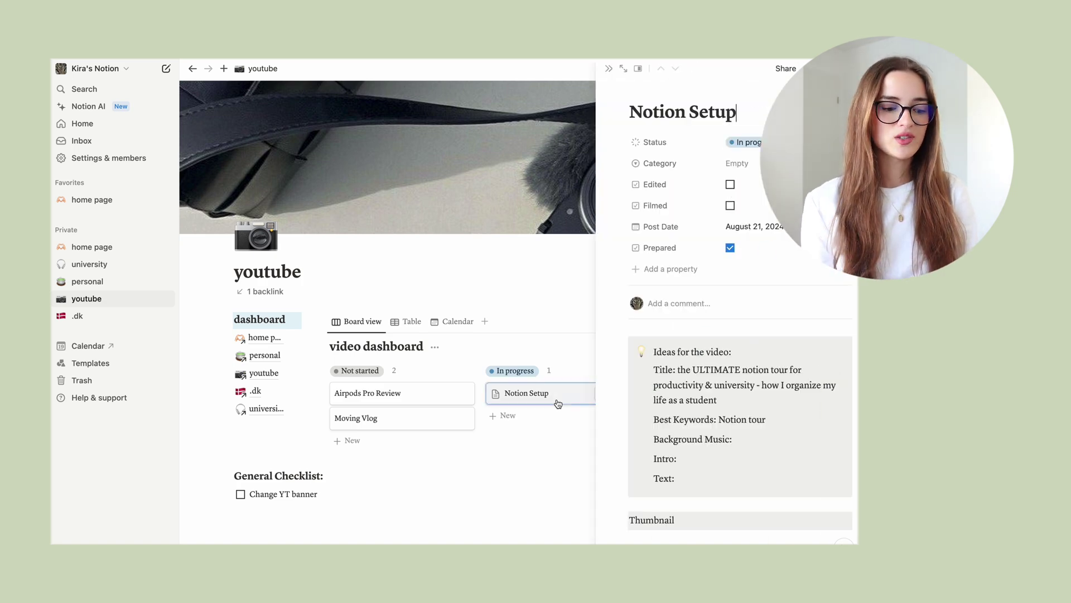
click(602, 72)
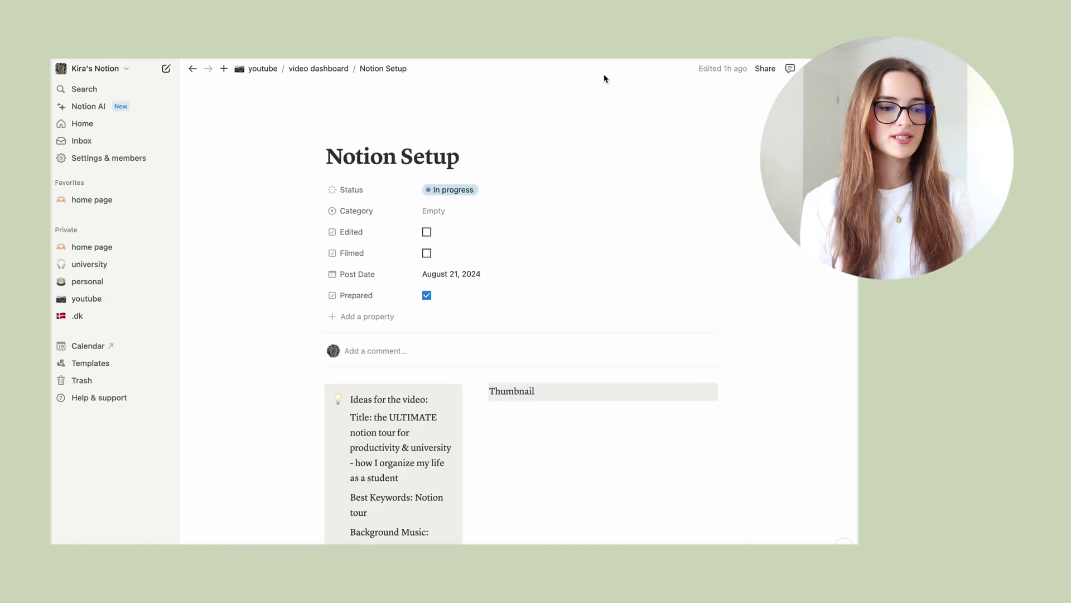
scroll(605, 148, down, 4)
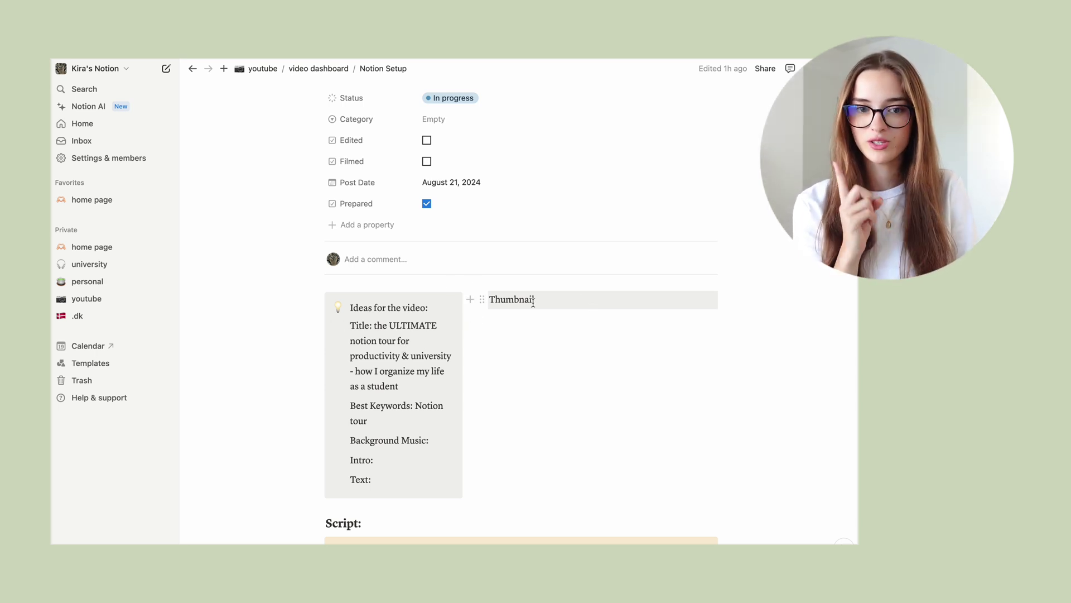
scroll(533, 301, down, 2)
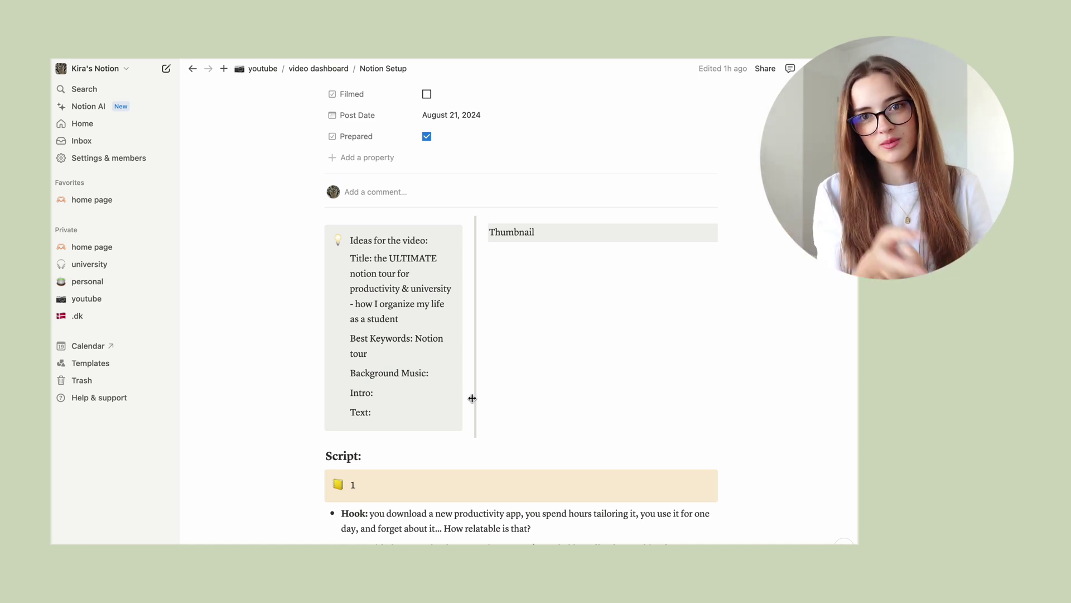
scroll(472, 398, down, 10)
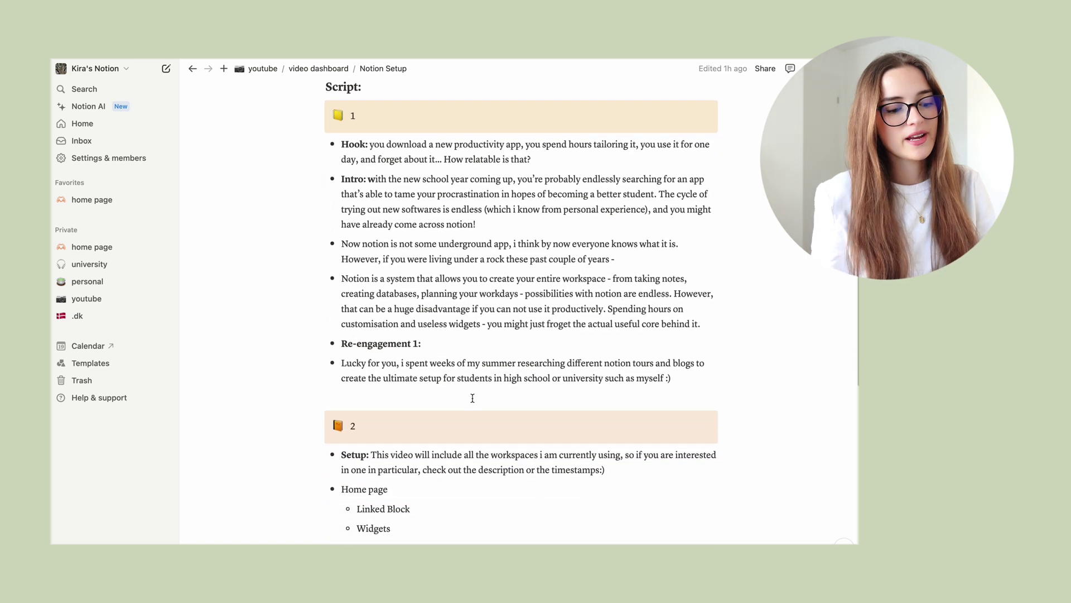
scroll(472, 398, down, 12)
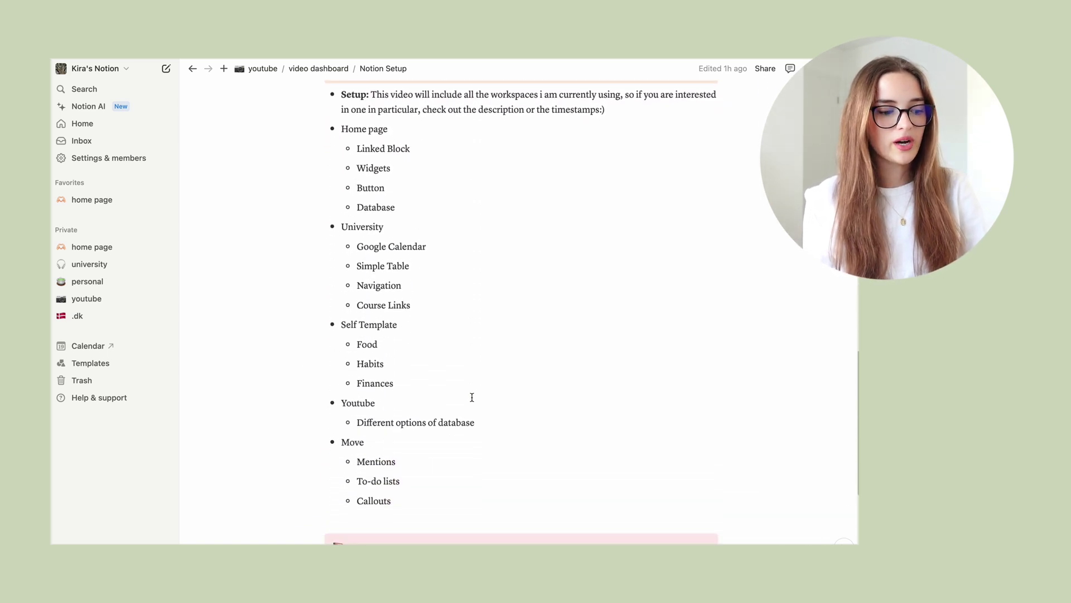
scroll(472, 398, up, 11)
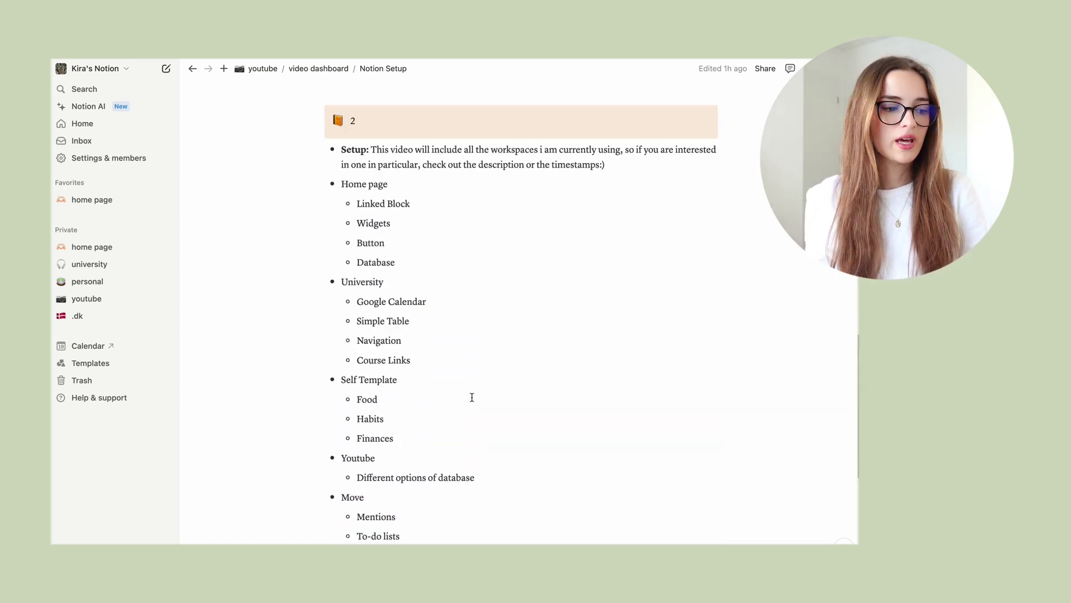
scroll(472, 398, up, 1)
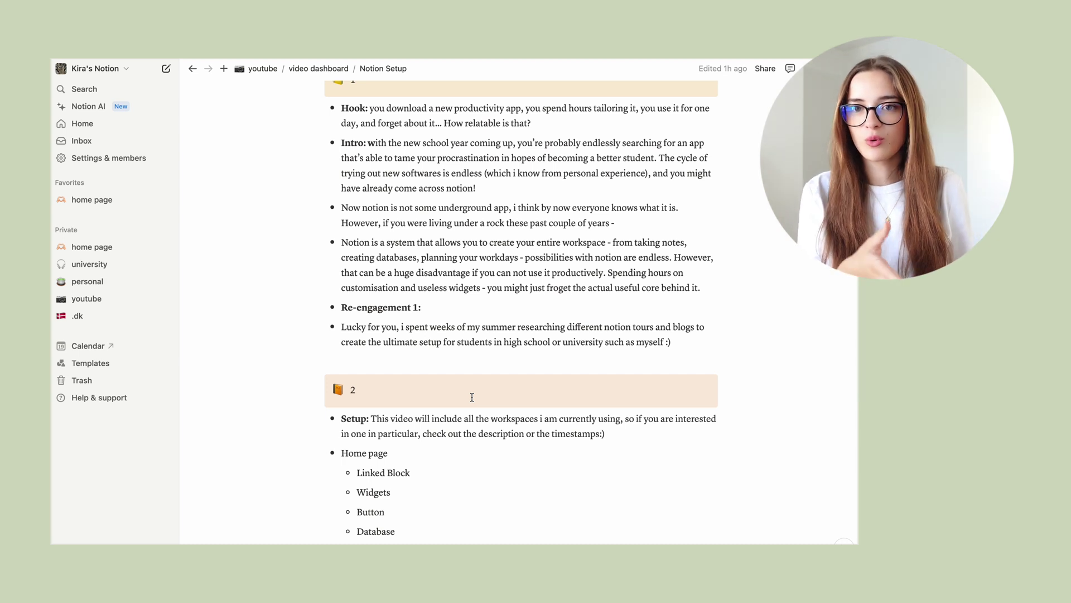
click(301, 69)
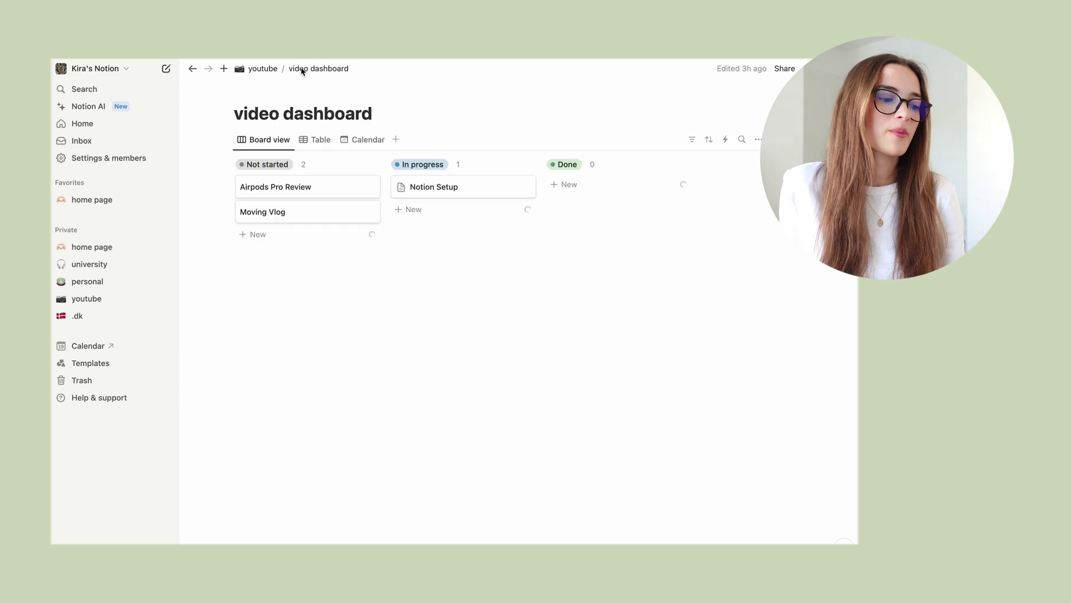
Return to the youtube page and scroll through it
click(261, 69)
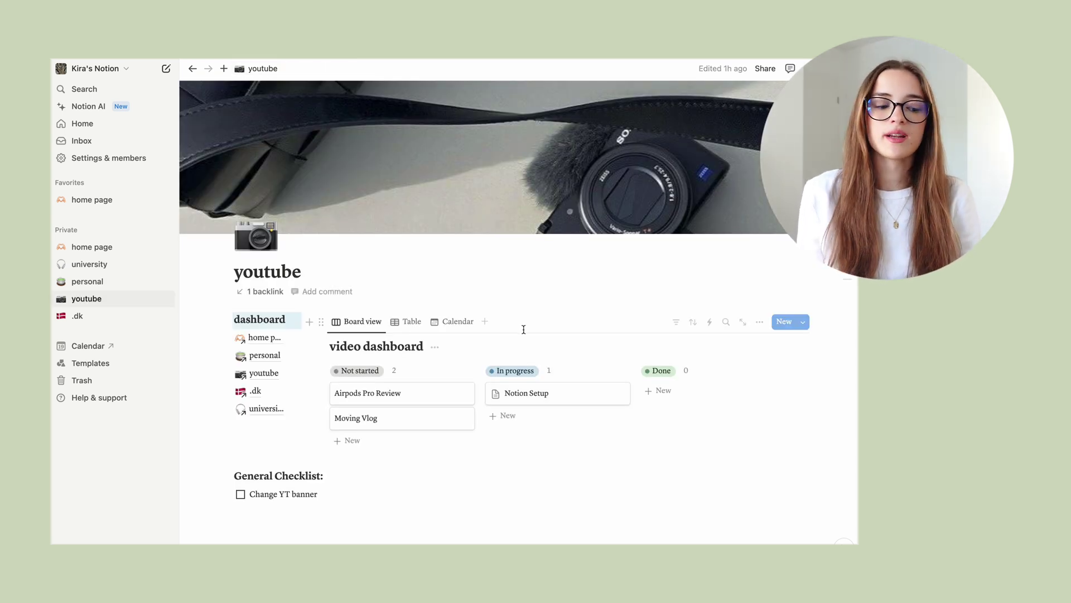
scroll(522, 329, down, 2)
scroll(525, 333, down, 1)
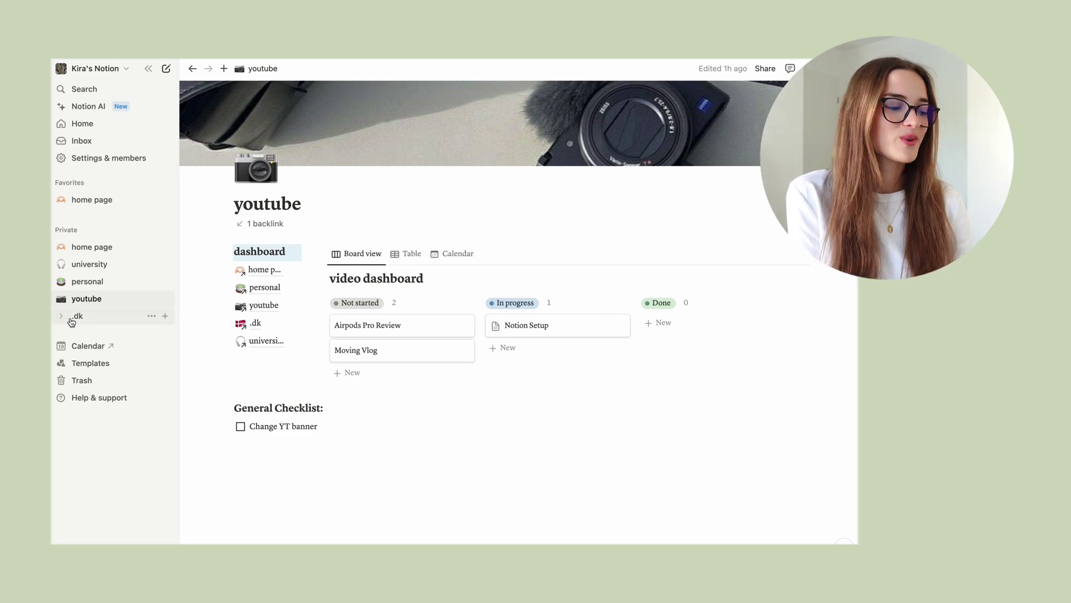
Open the .dk page and scroll down through its Denmark Info Table gallery
click(75, 316)
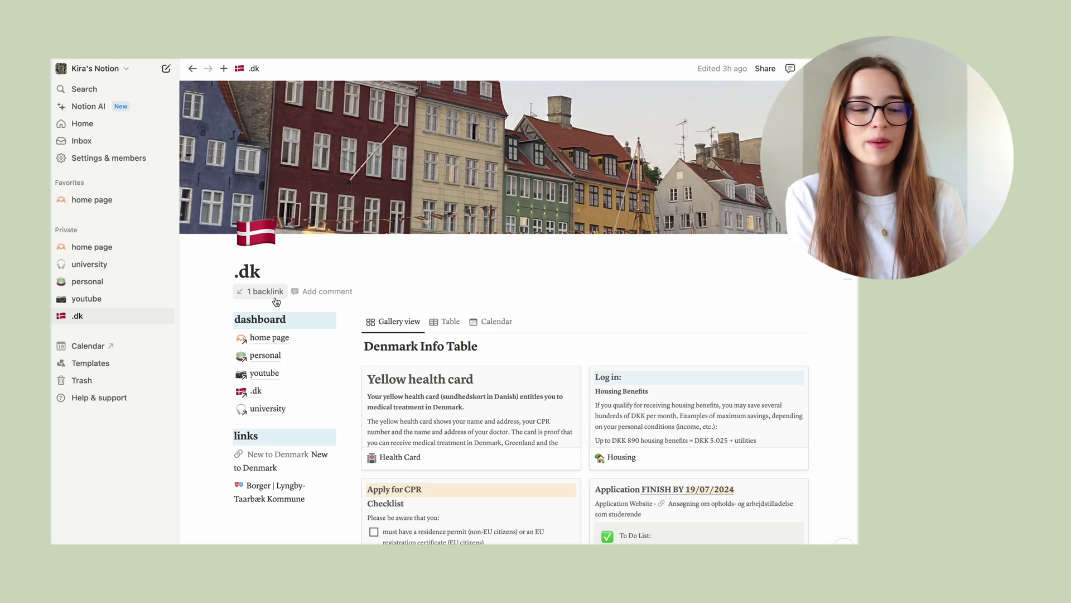
scroll(275, 302, down, 1)
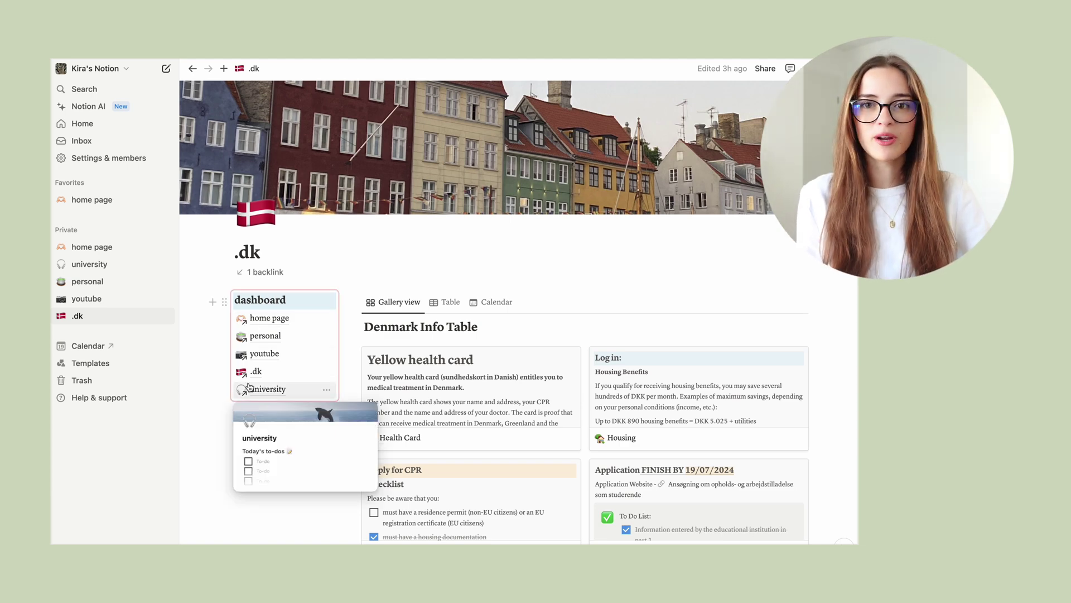
scroll(221, 458, down, 1)
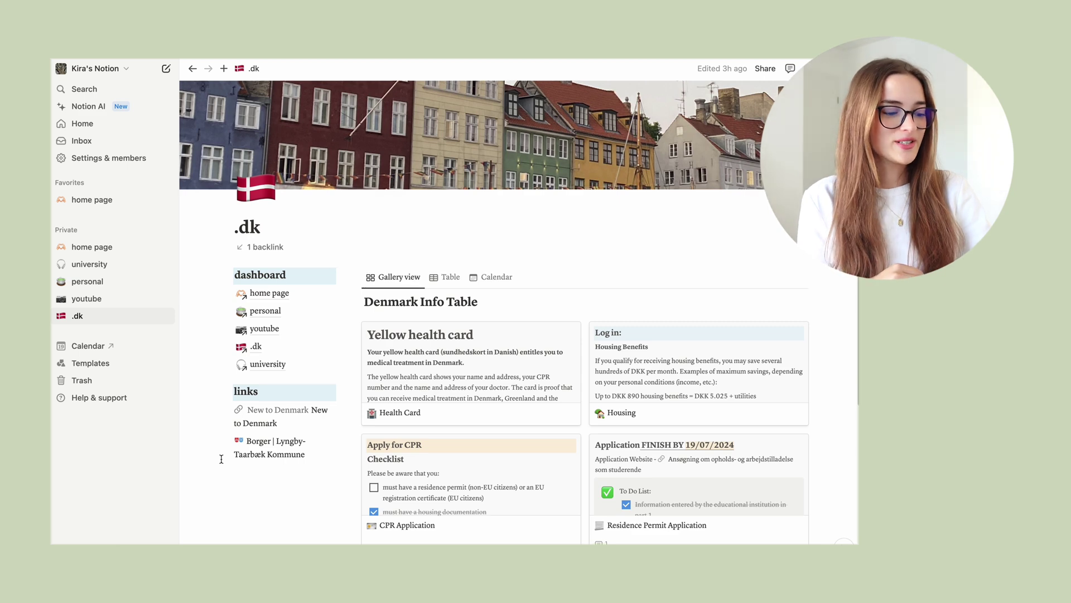
scroll(221, 458, down, 2)
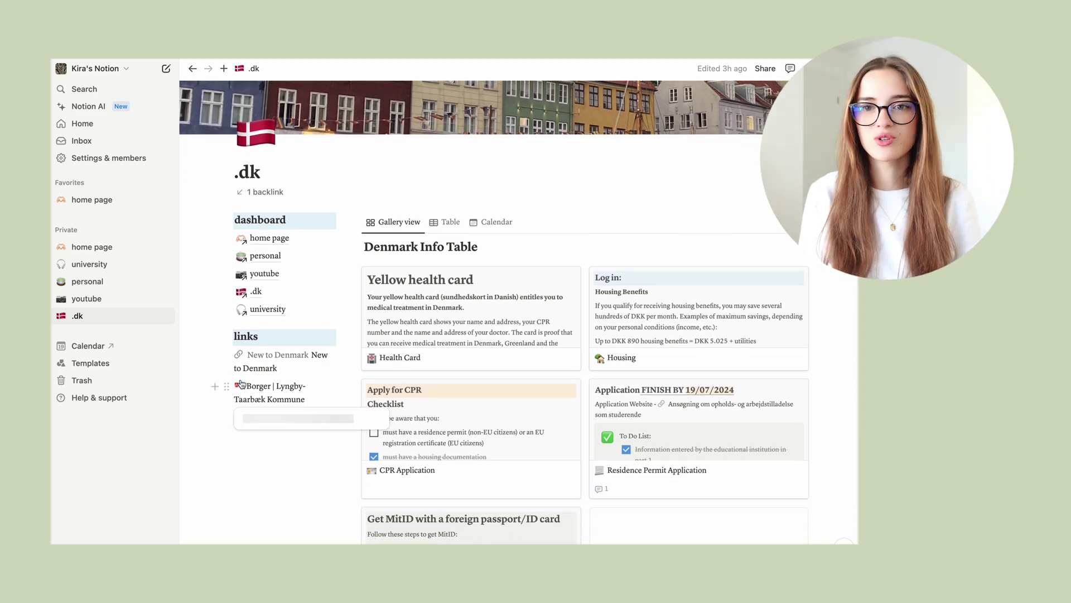
scroll(448, 314, down, 2)
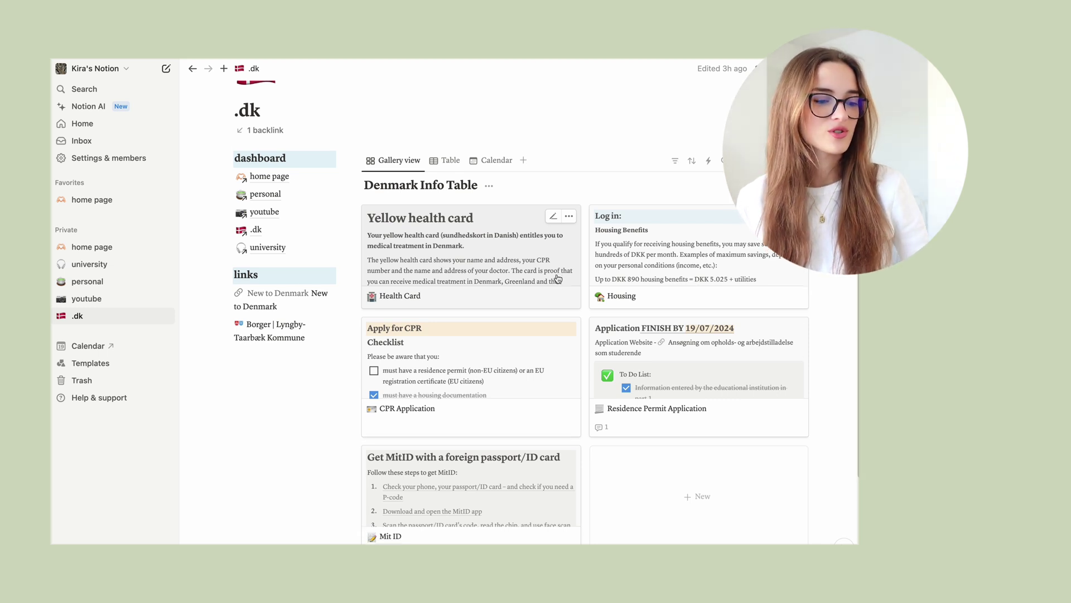
scroll(555, 276, down, 1)
Open the Yellow health card entry, read through it, then close it
click(496, 288)
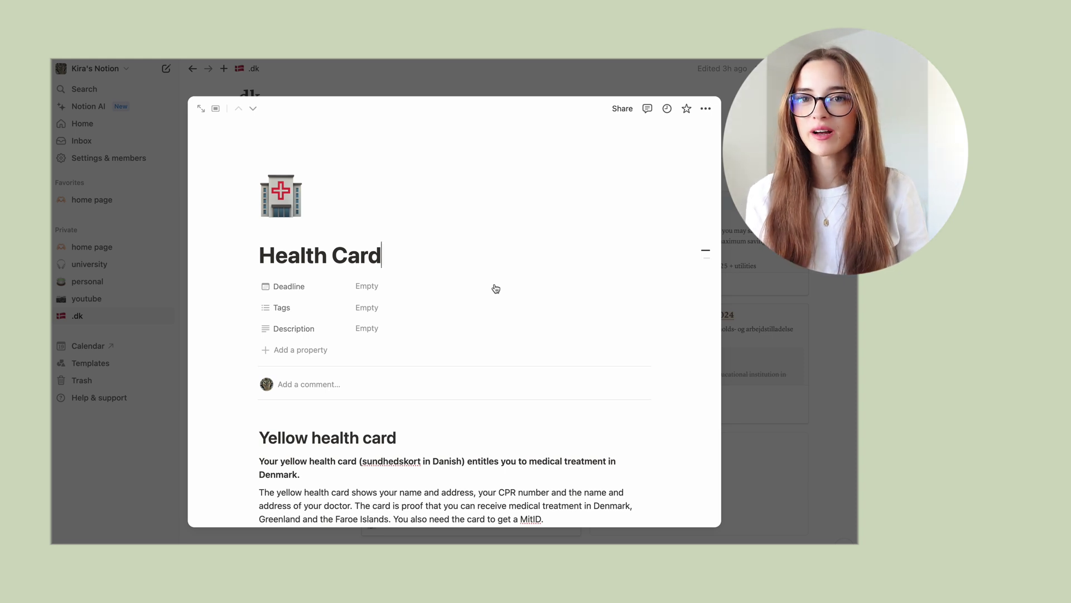
scroll(496, 288, down, 5)
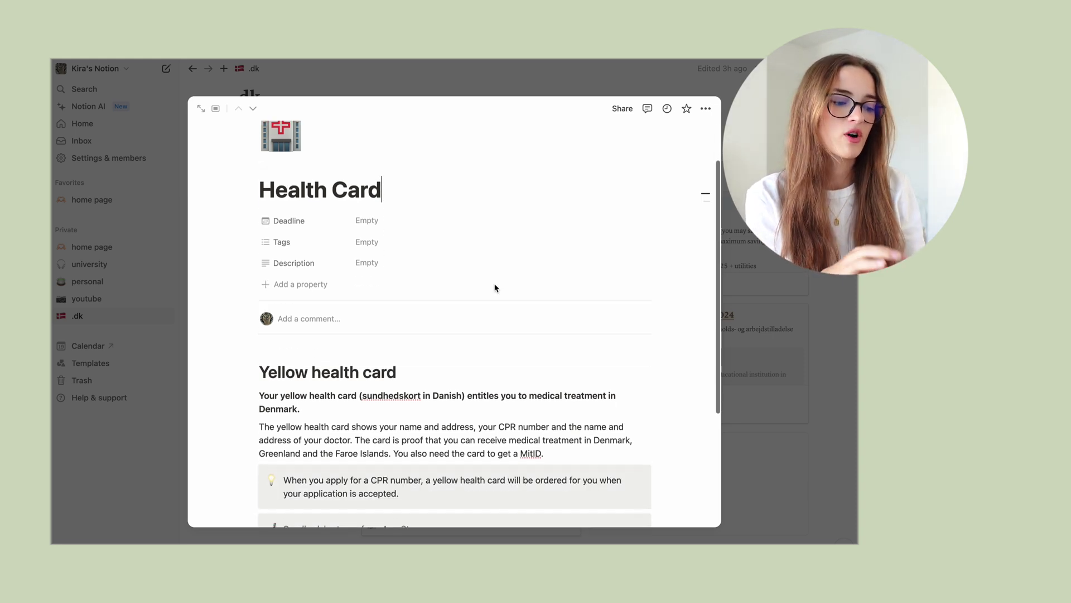
scroll(494, 284, down, 5)
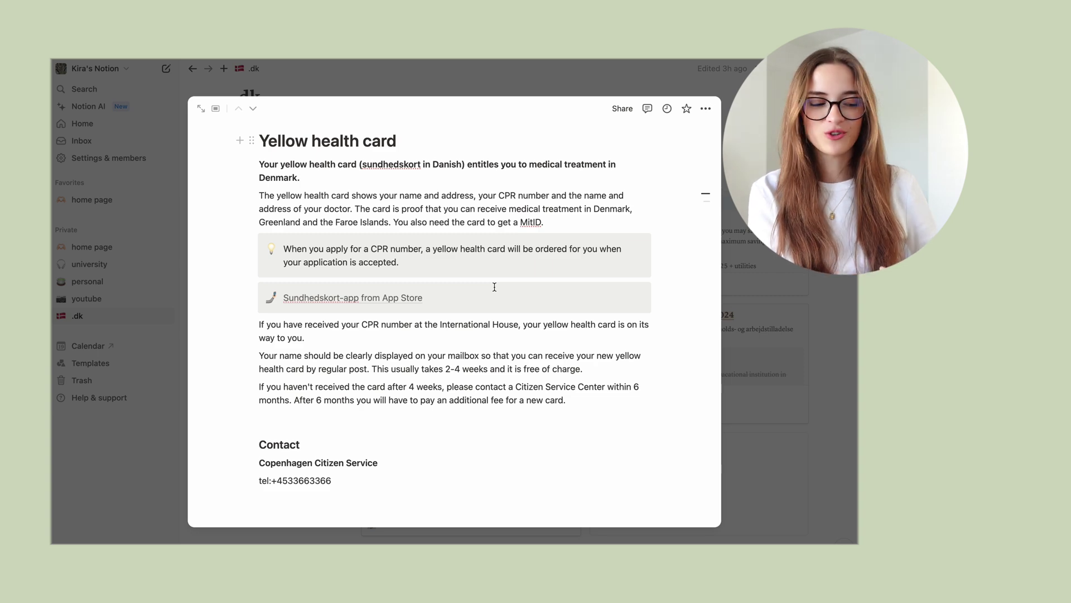
key(Escape)
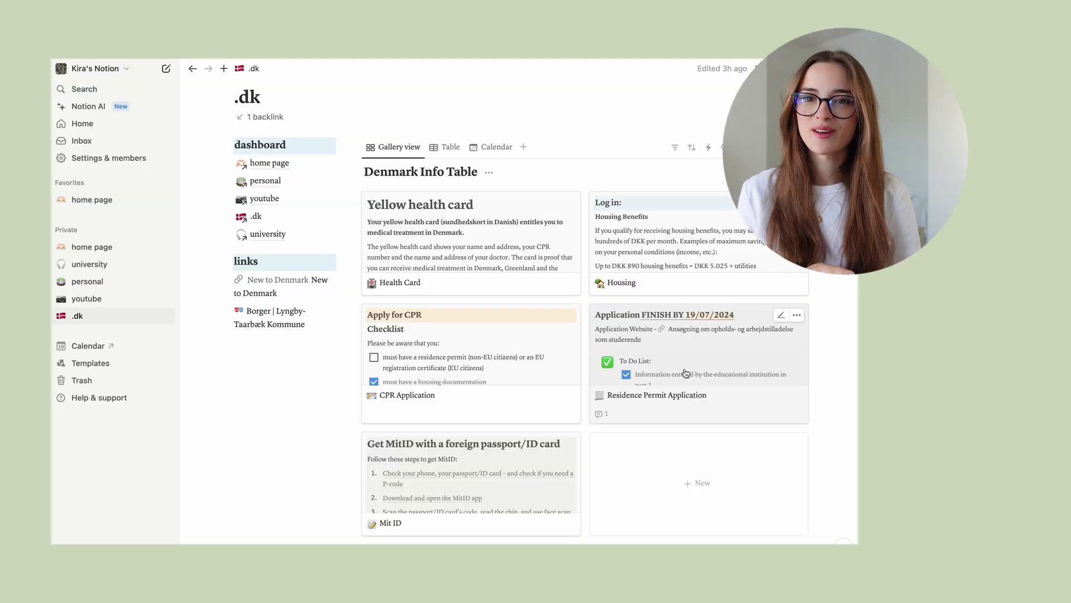
Open the Residence Permit Application entry and scroll through its To Do List and sections
click(687, 374)
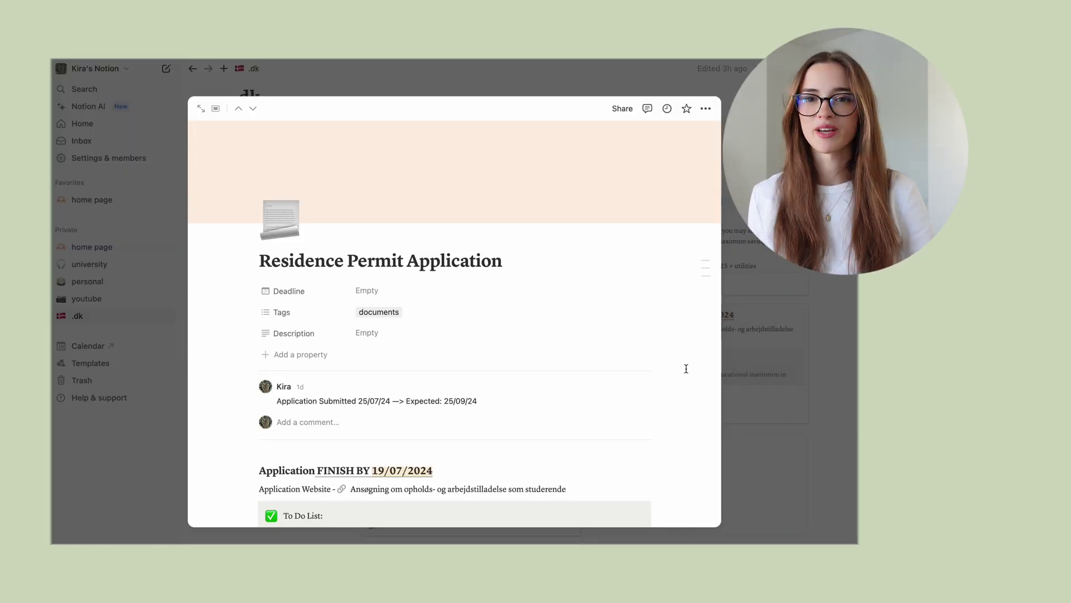
scroll(687, 369, down, 10)
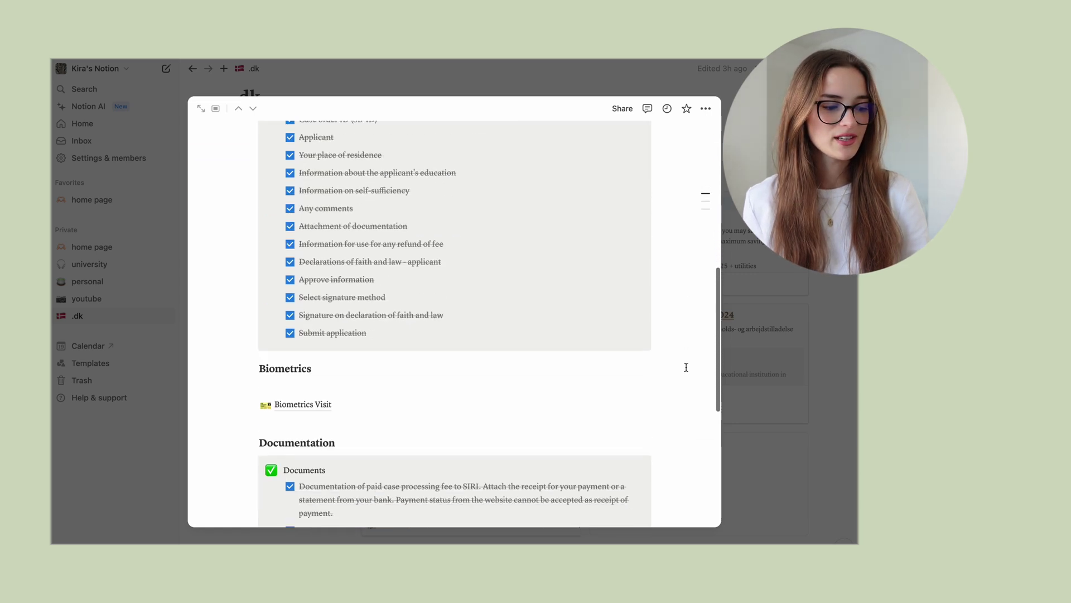
scroll(687, 367, down, 5)
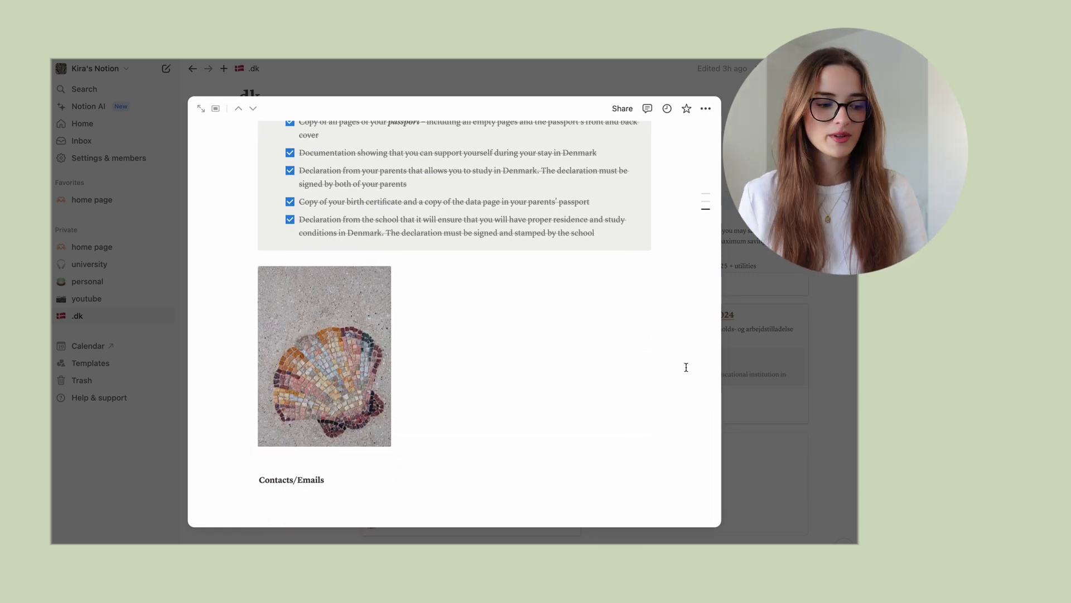
scroll(686, 367, up, 10)
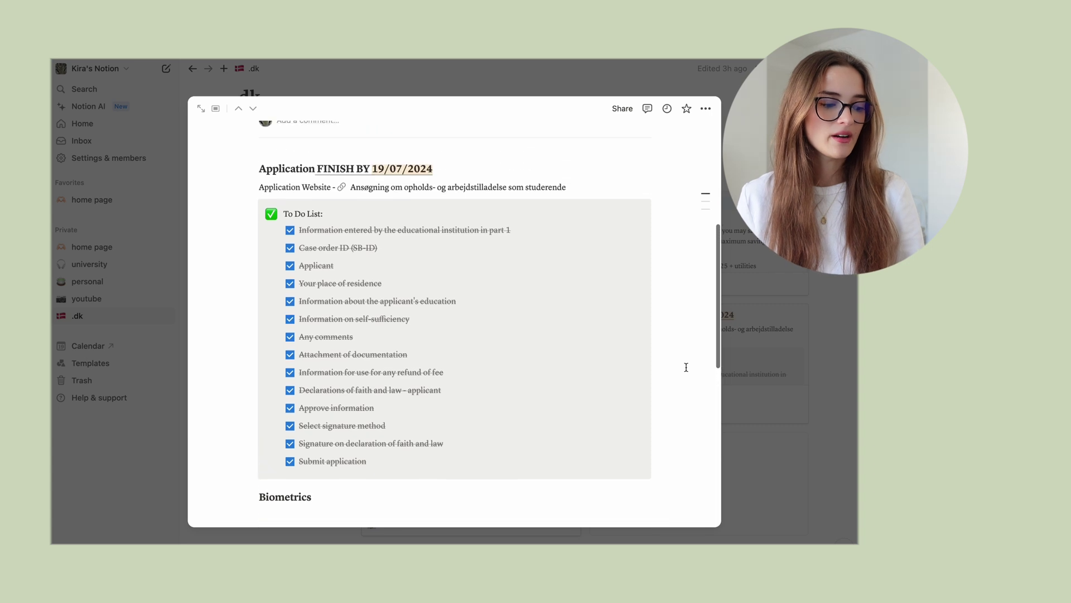
scroll(687, 367, down, 1)
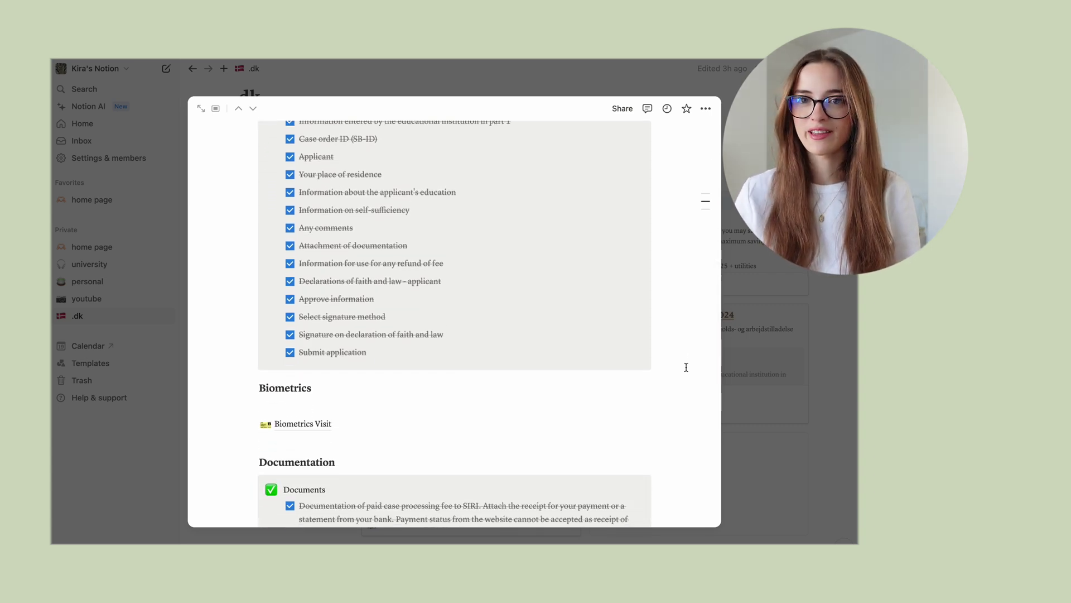
Close the Residence Permit Application entry to return to the .dk gallery
click(759, 338)
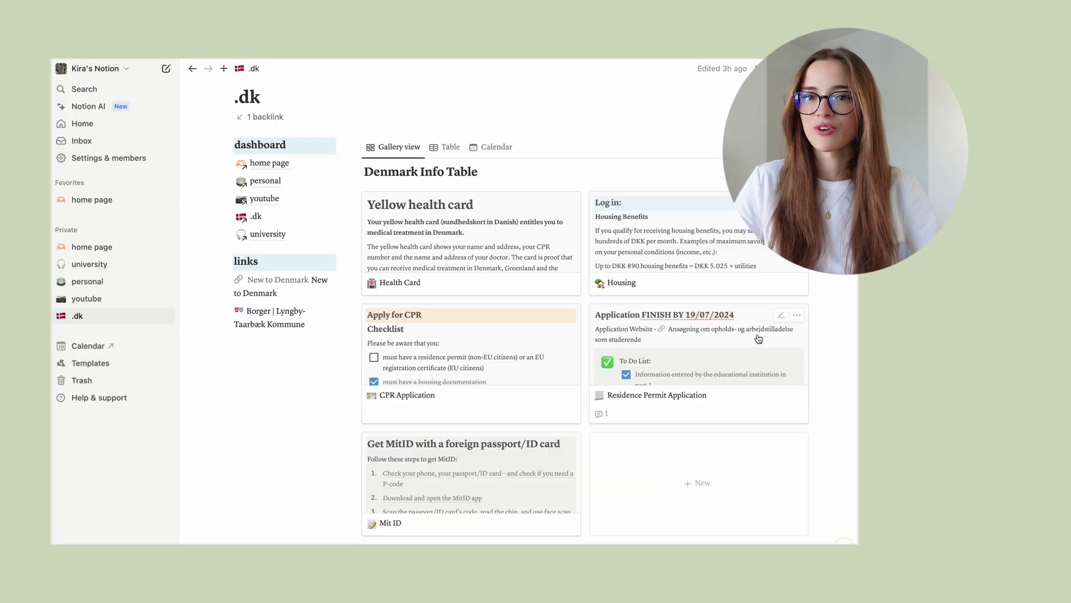